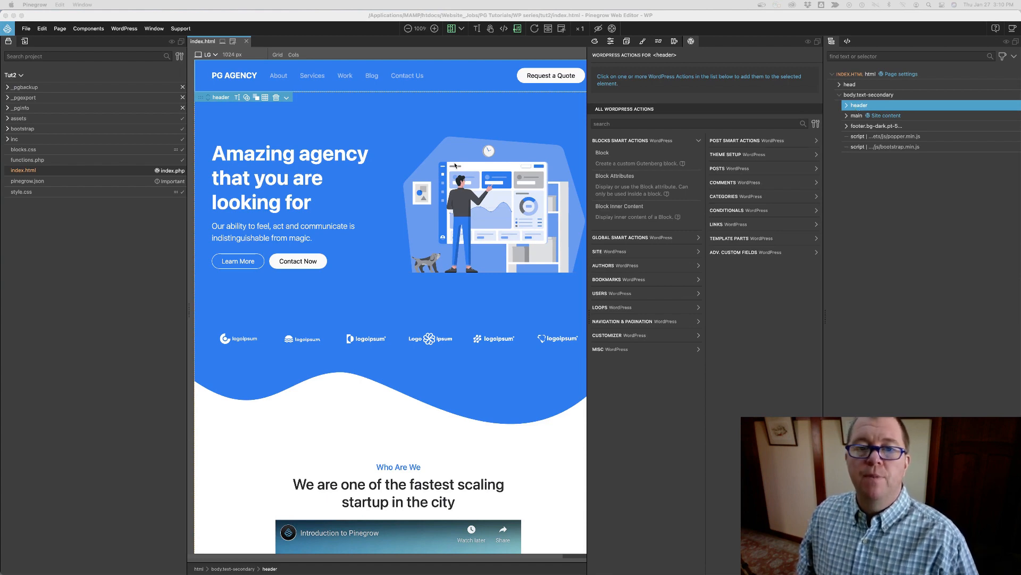
Step: Switch to the WordPress admin in Chrome and create a new post titled "First Post"
scroll(455, 165, down, 20)
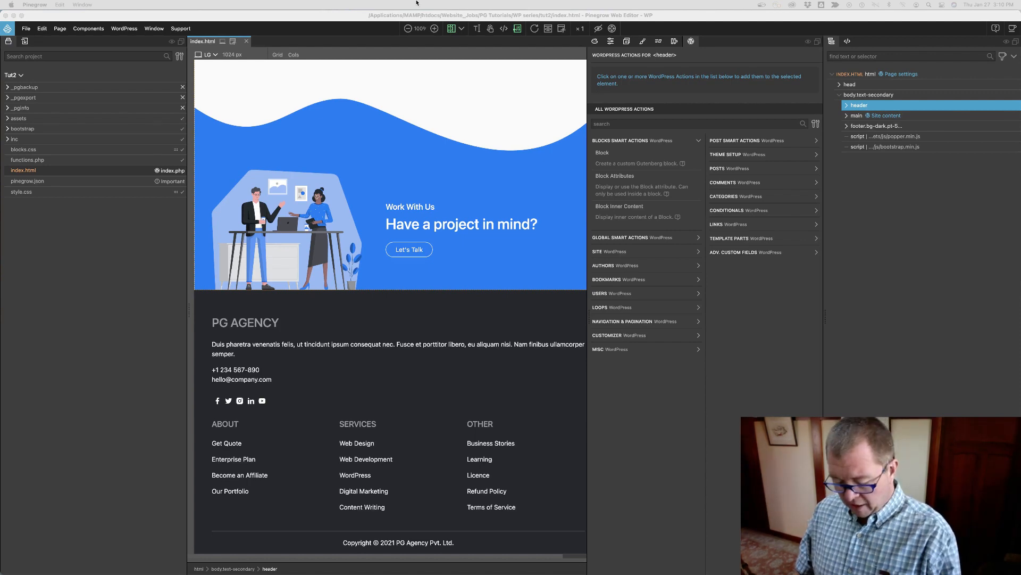
key(ctrl+Up)
click(510, 28)
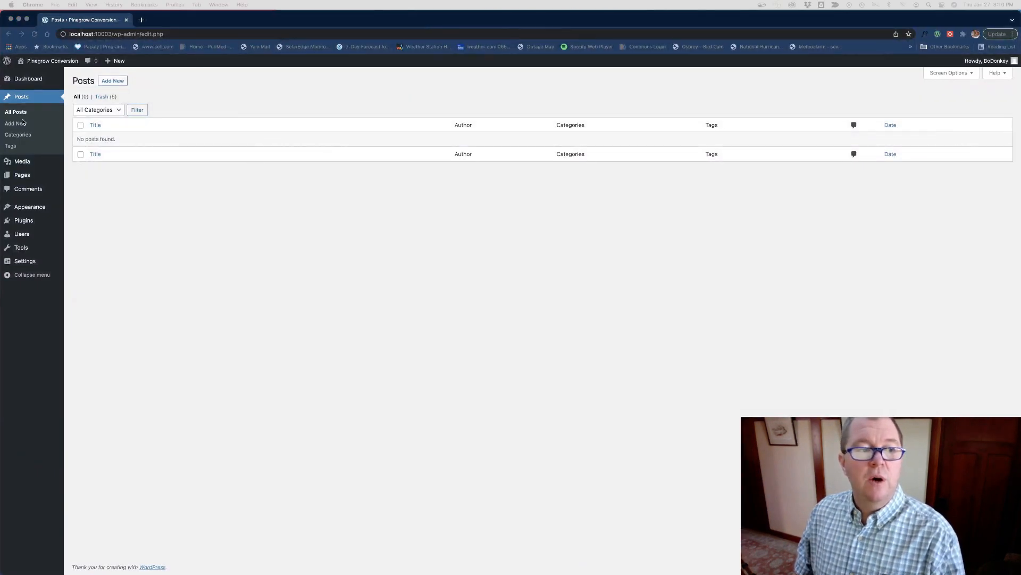
click(22, 127)
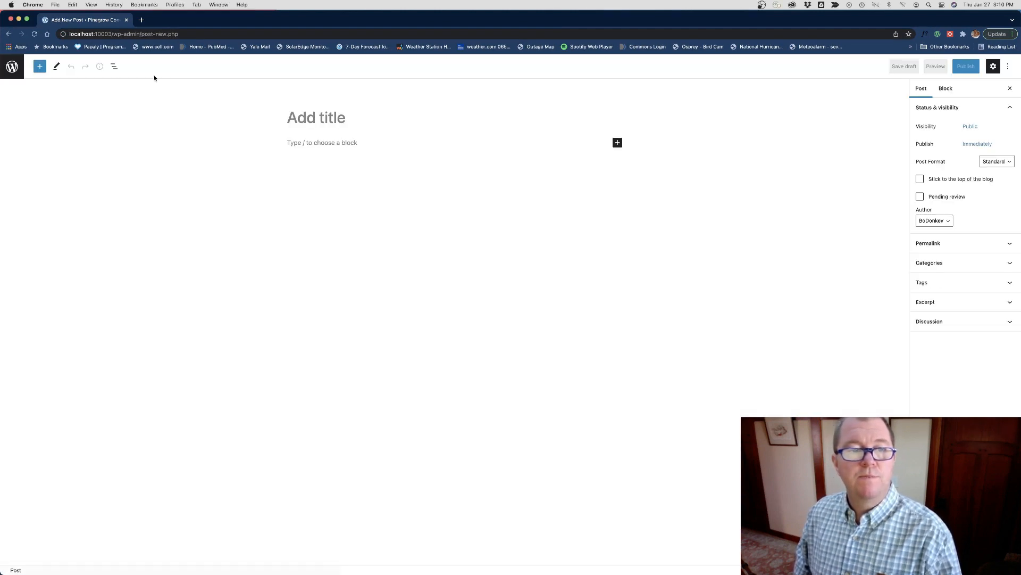
text(FIrs)
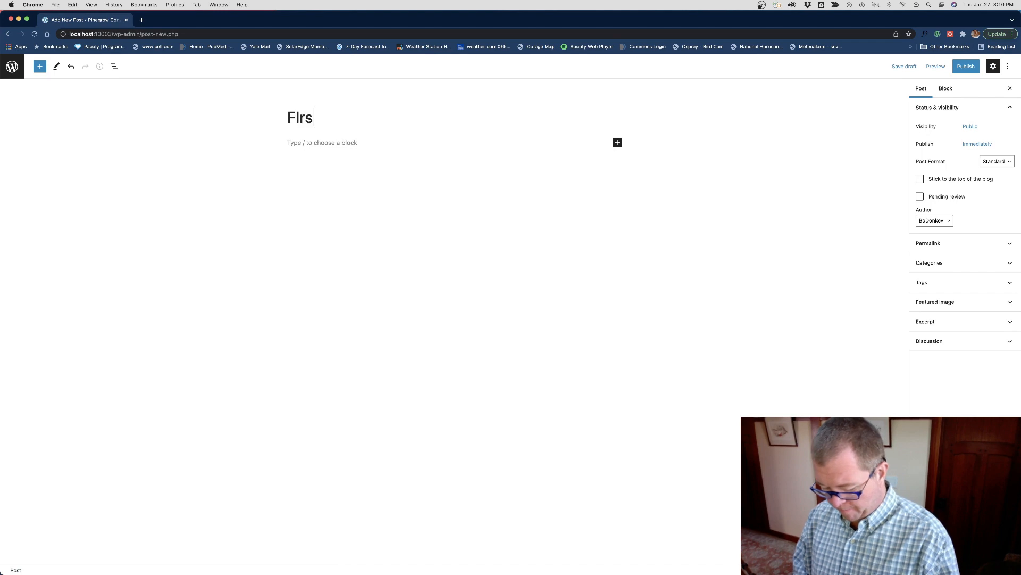
text(t Post)
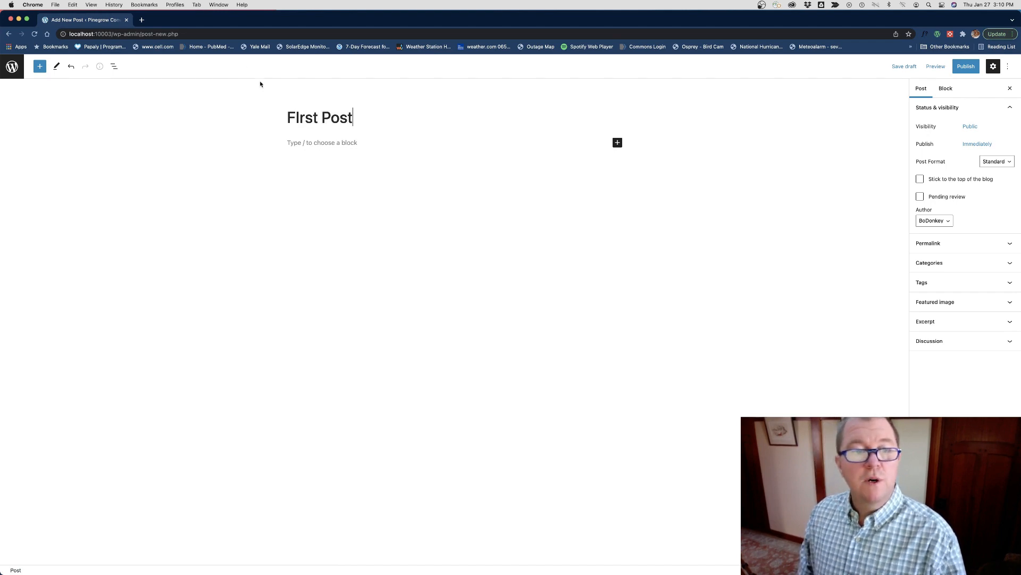
click(301, 117)
key(BackSpace)
text(i)
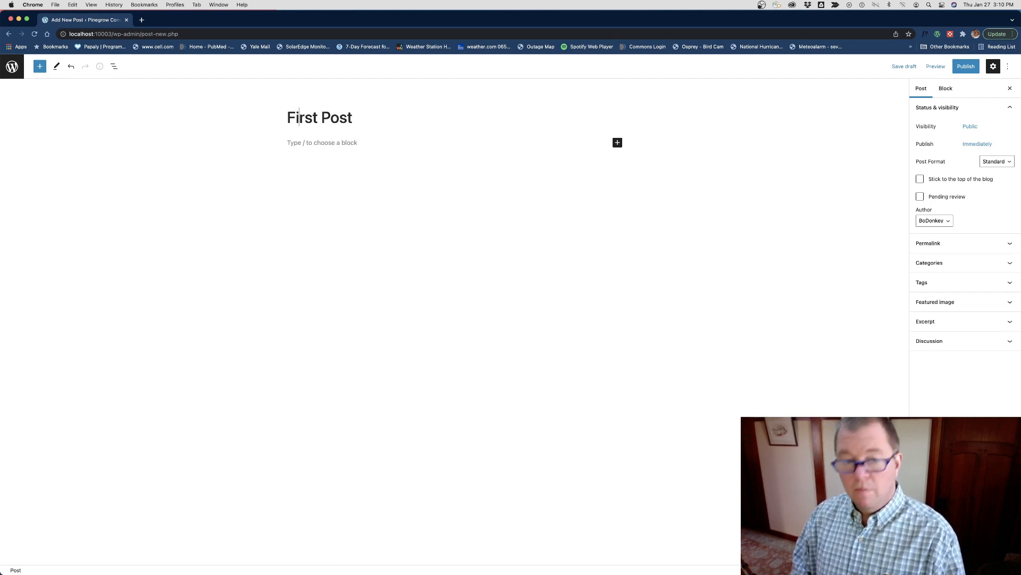
Step: Preview the post in a new tab, check the whole page for the post title, and close the preview
click(936, 66)
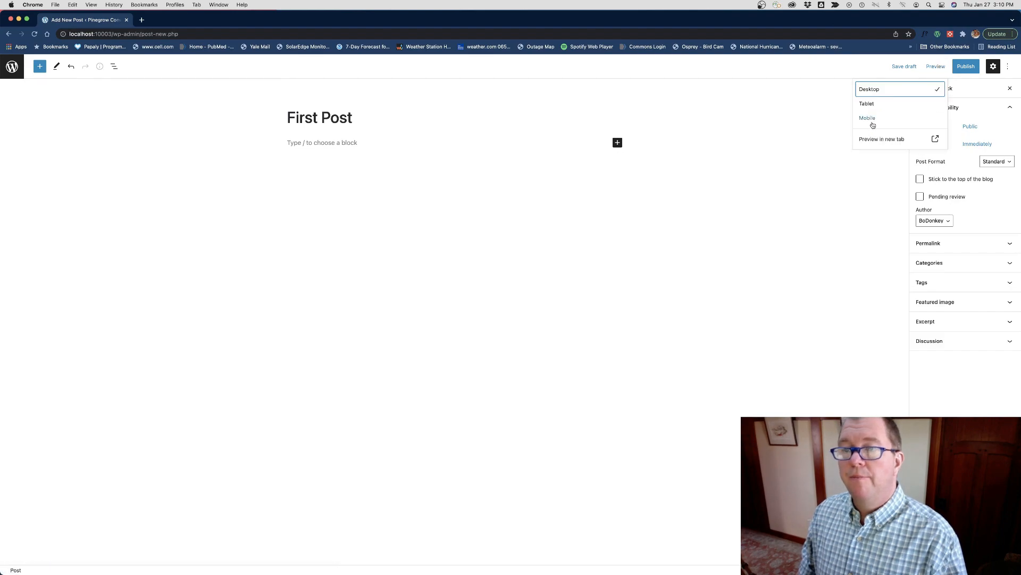
click(877, 141)
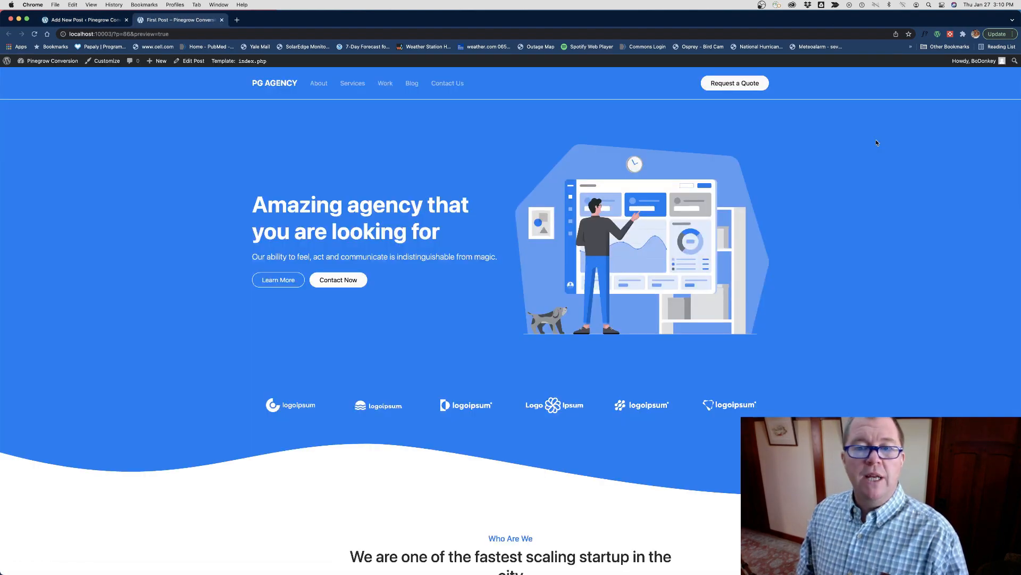
scroll(614, 206, down, 15)
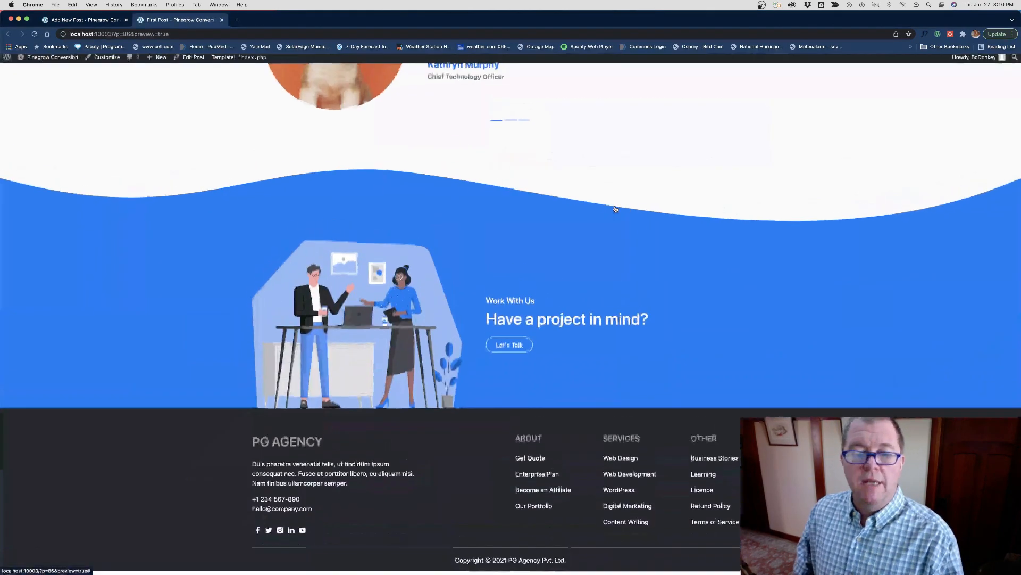
scroll(615, 208, up, 15)
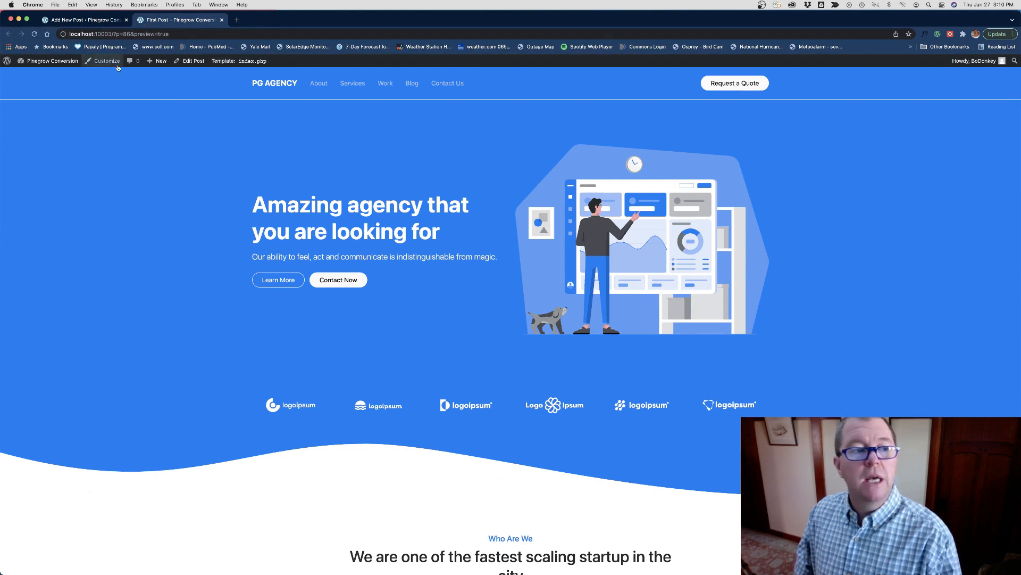
mouse_move(50, 68)
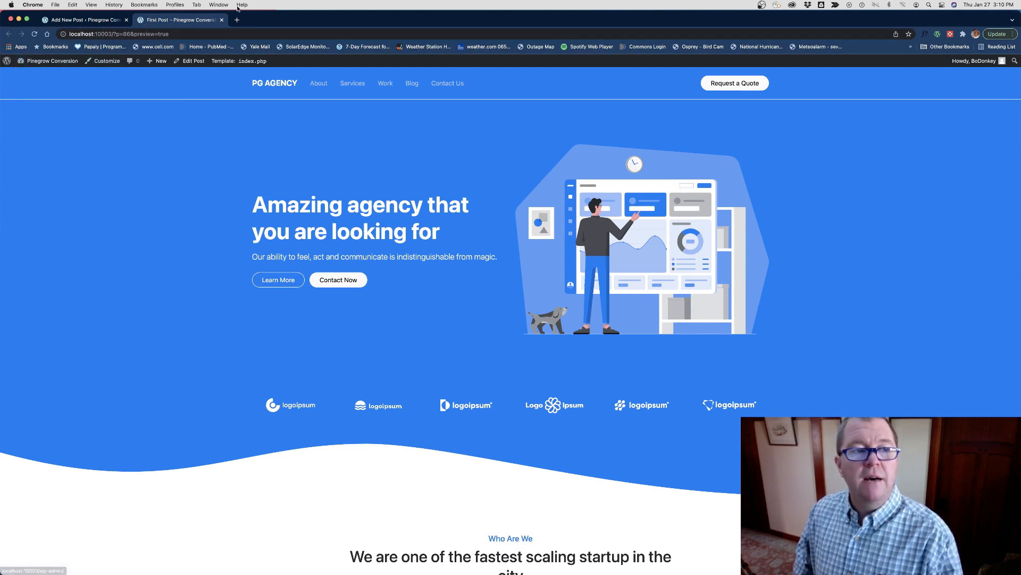
click(222, 20)
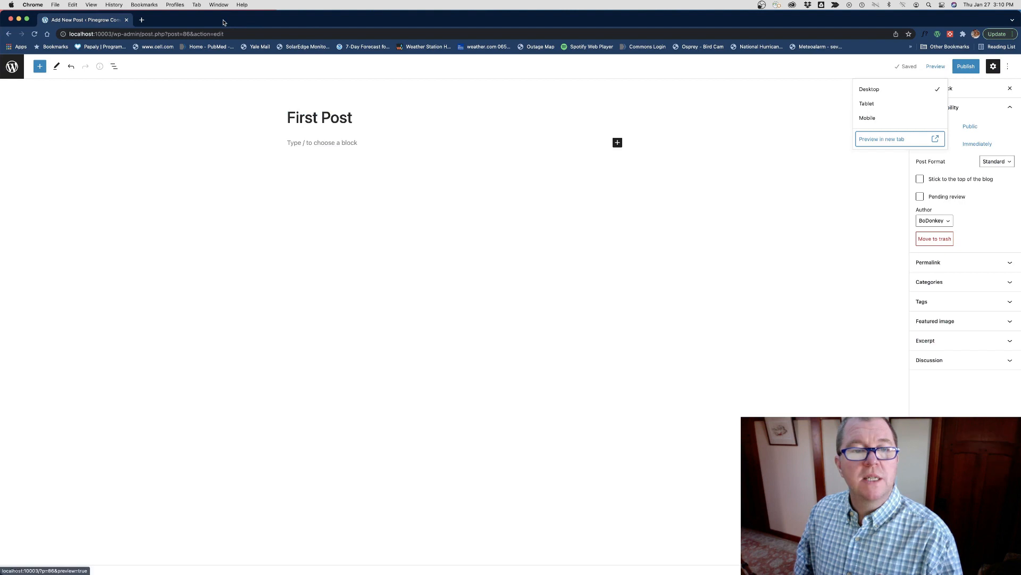
Step: Add a paragraph reading "This is my first post." to the post body
click(329, 144)
text(This is my first po)
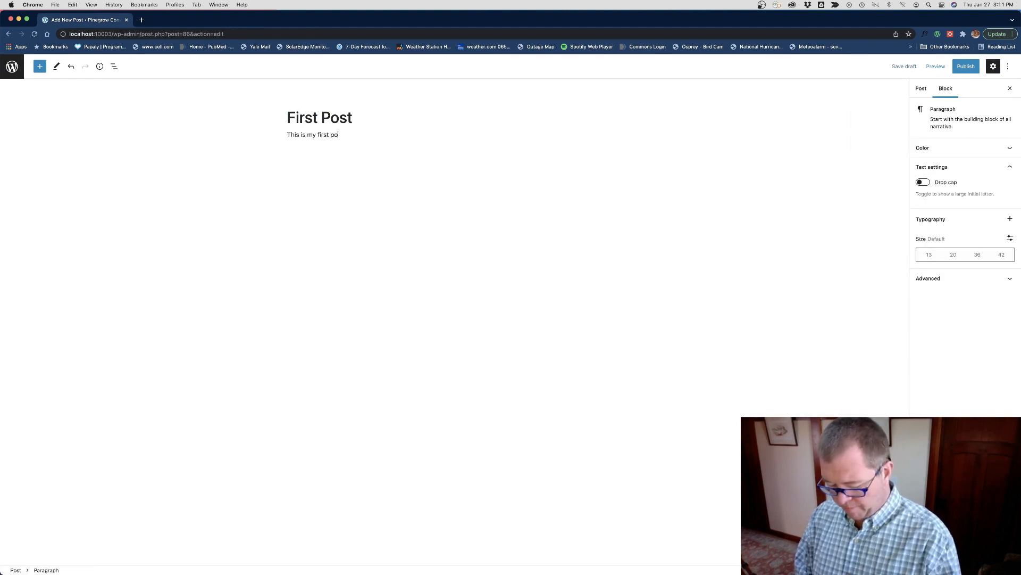
text(st.)
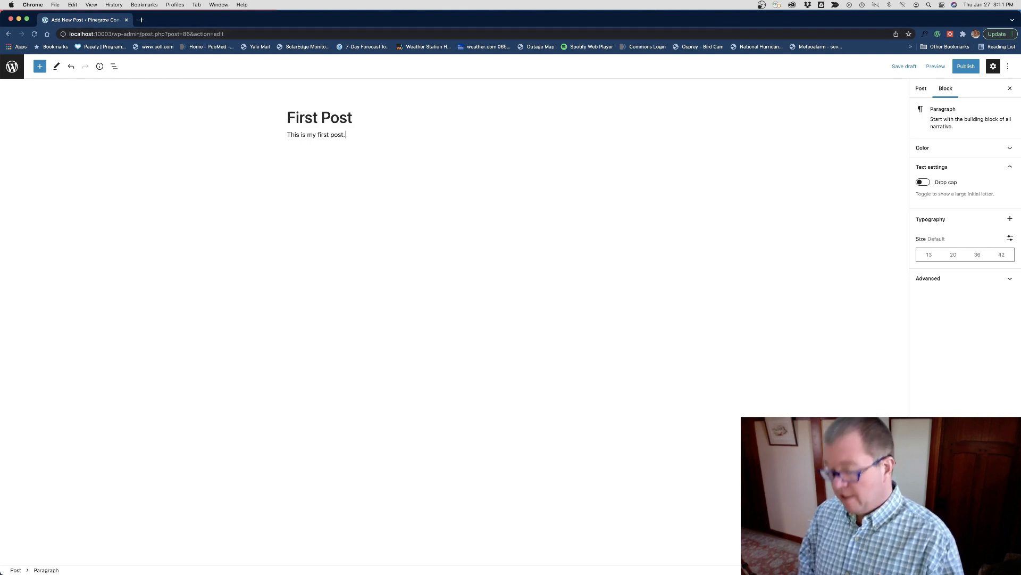
Step: Preview the post again in a new tab, look through the page for the new paragraph, and close the preview
click(936, 66)
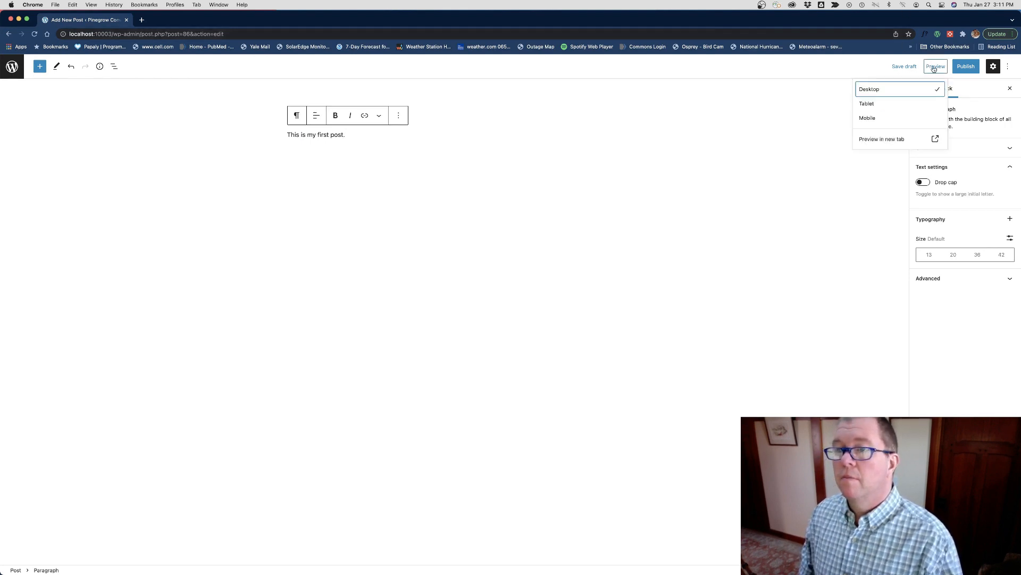
click(872, 139)
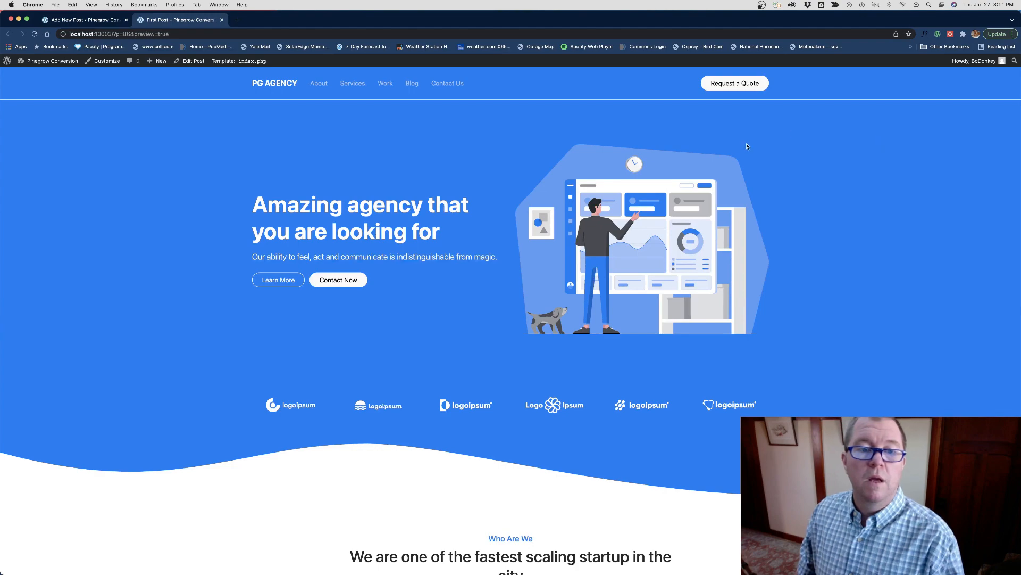
scroll(874, 141, down, 15)
scroll(747, 148, down, 10)
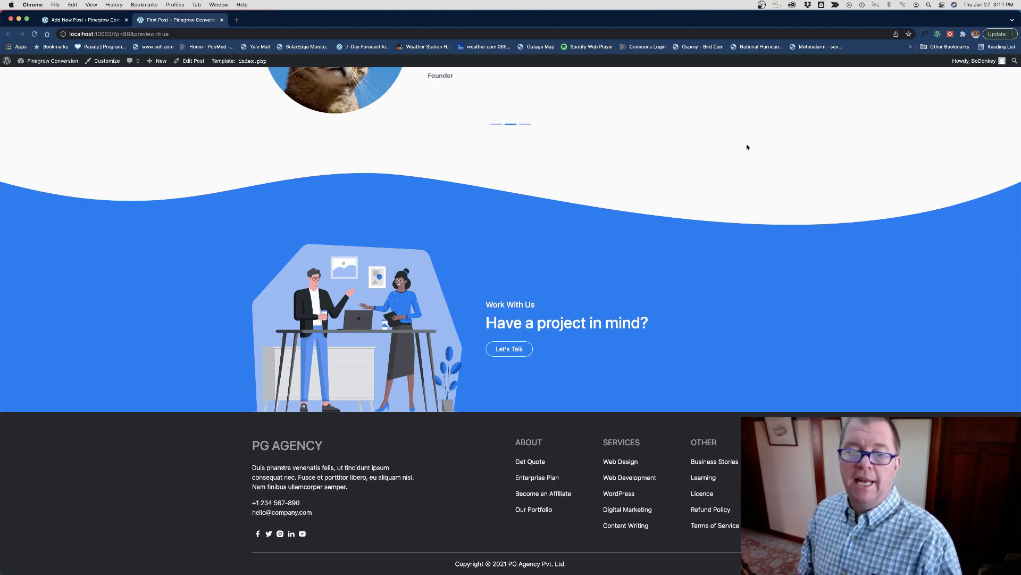
scroll(747, 148, up, 15)
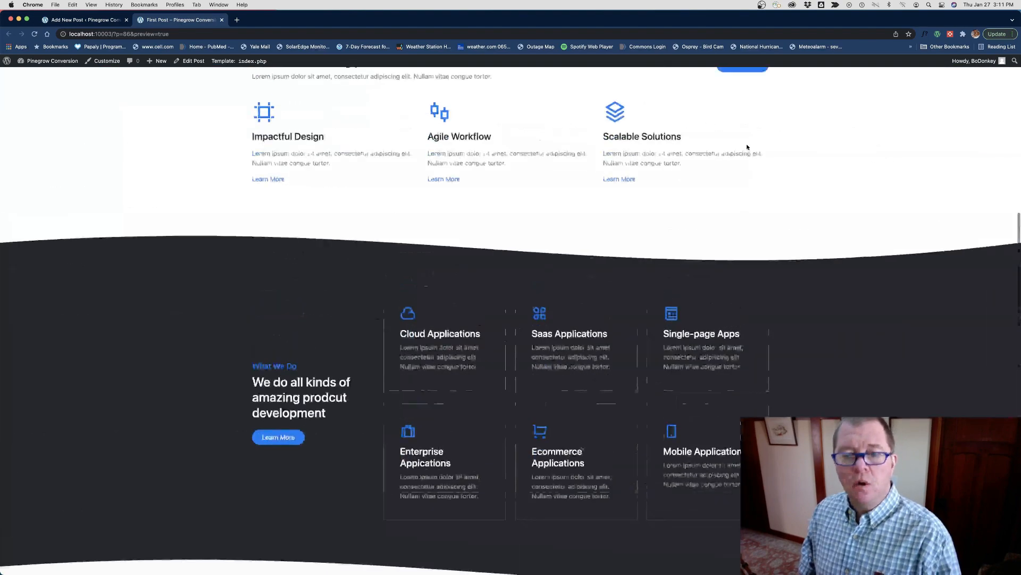
scroll(747, 147, up, 15)
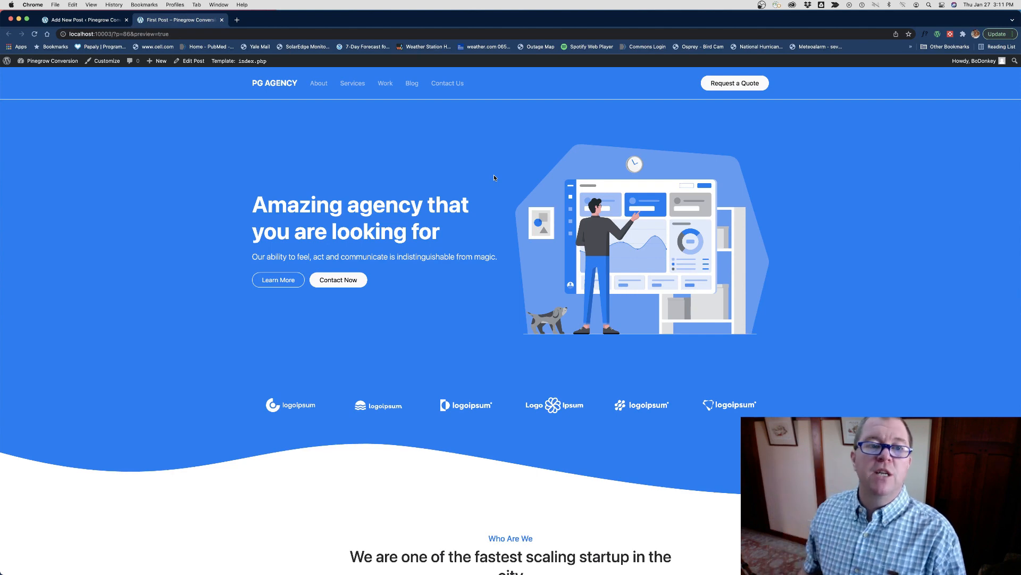
click(222, 19)
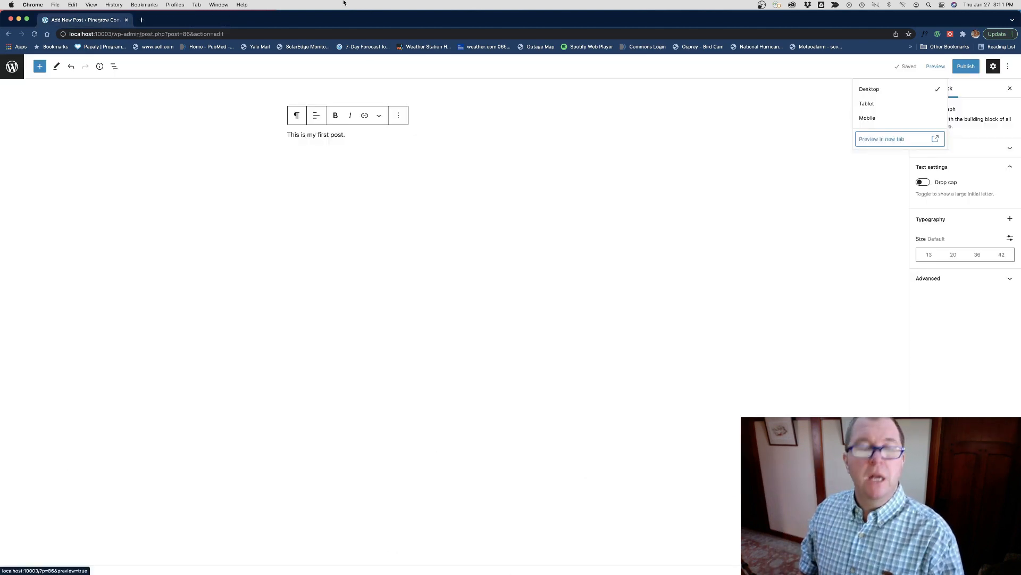
Step: Switch to Pinegrow and duplicate index.html as blocks.html, using the original page as its master page
key(ctrl+Up)
click(429, 32)
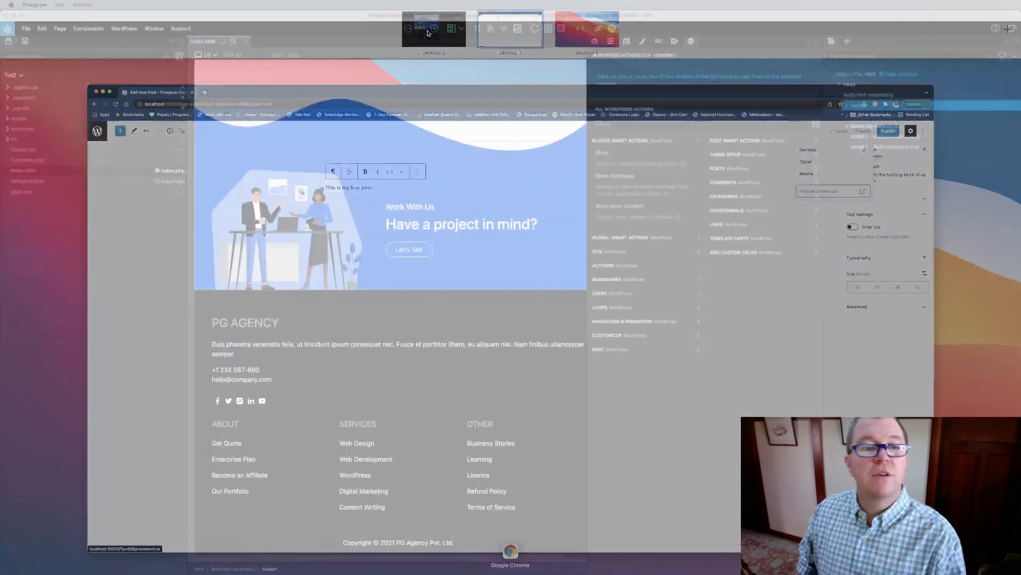
scroll(411, 239, up, 20)
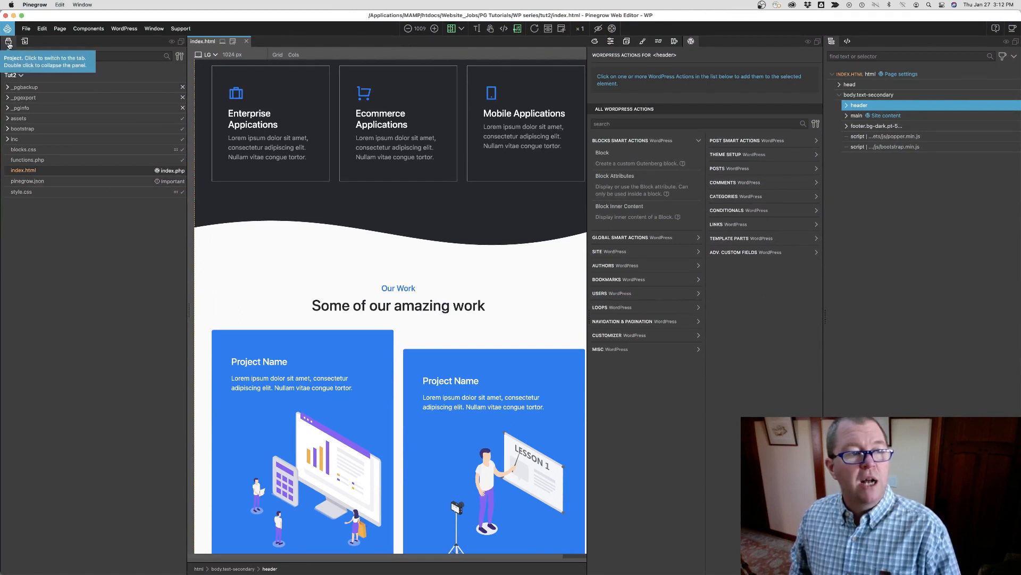
right_click(35, 172)
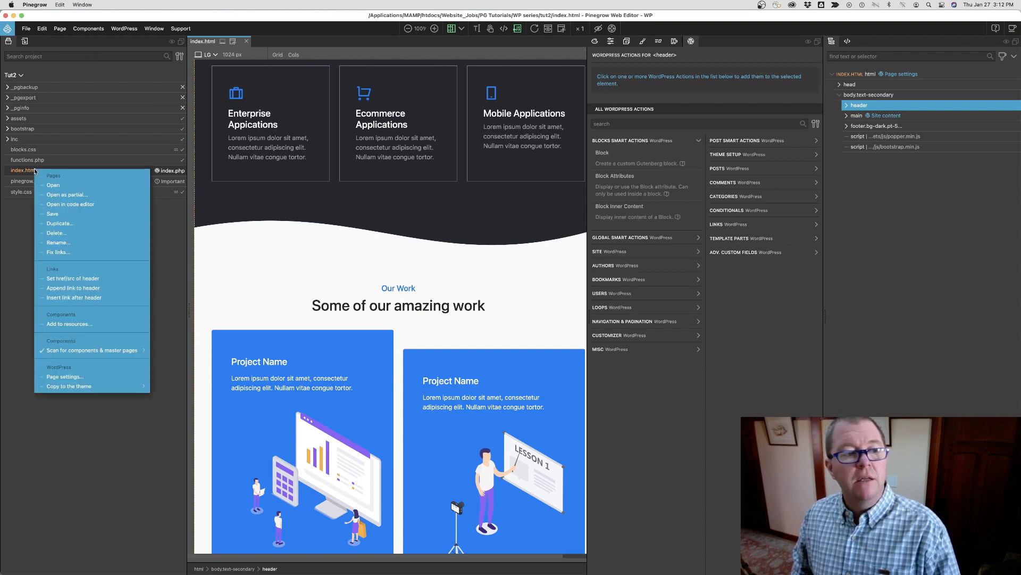
click(57, 223)
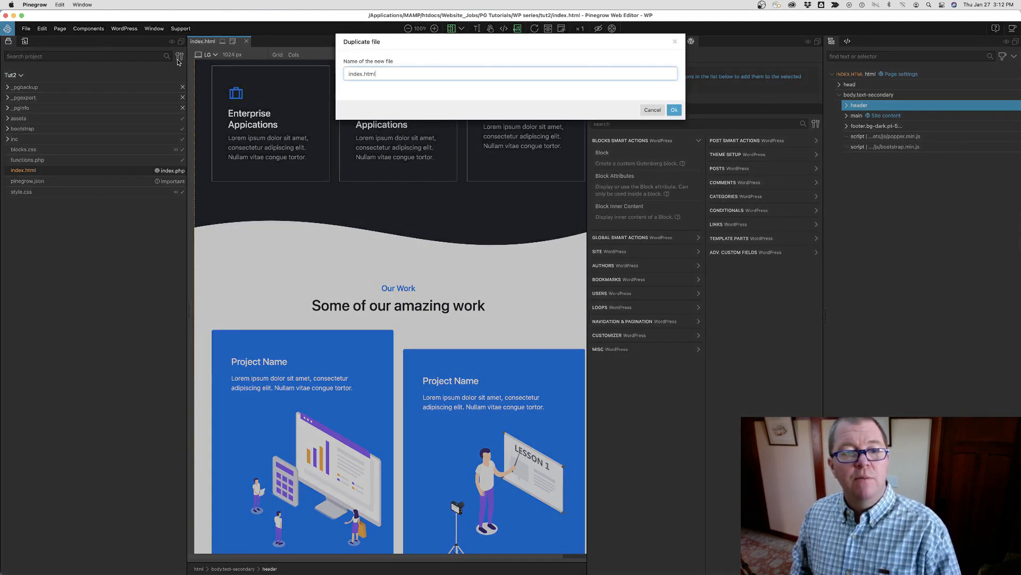
click(361, 74)
key(BackSpace)
key(BackSpace)
key(BackSpace)
key(BackSpace)
key(BackSpace)
text(blocks)
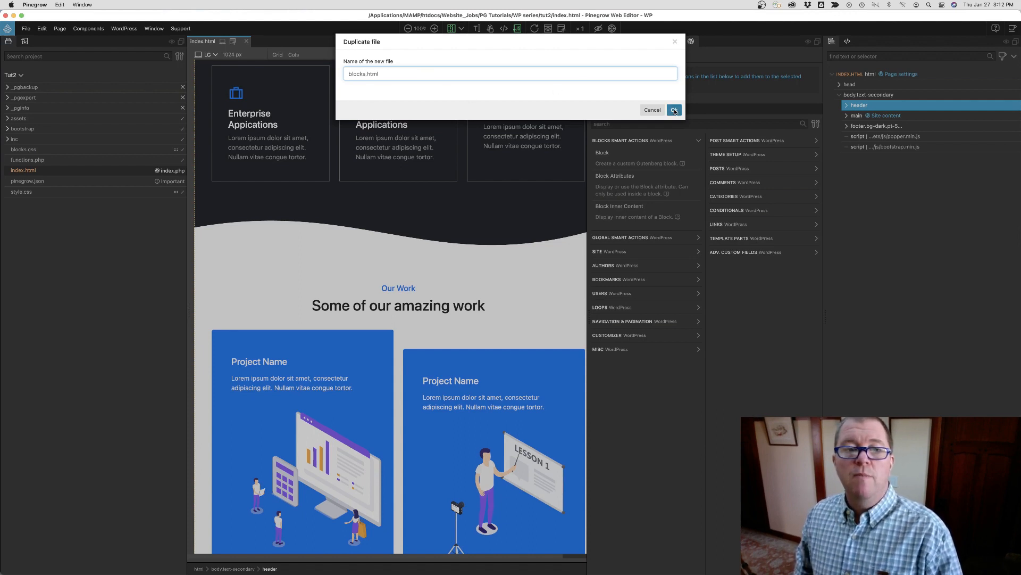
click(675, 110)
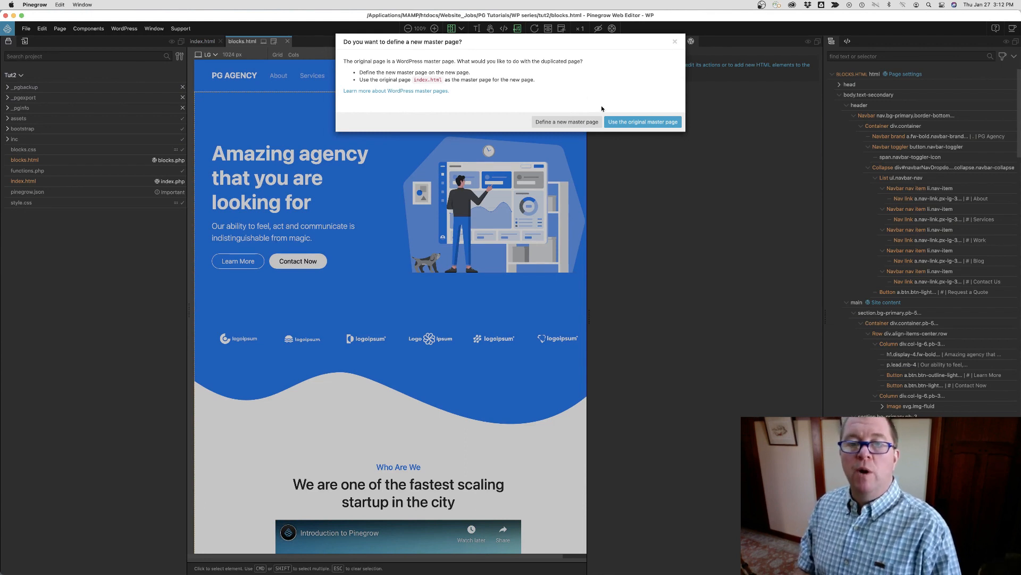
click(642, 122)
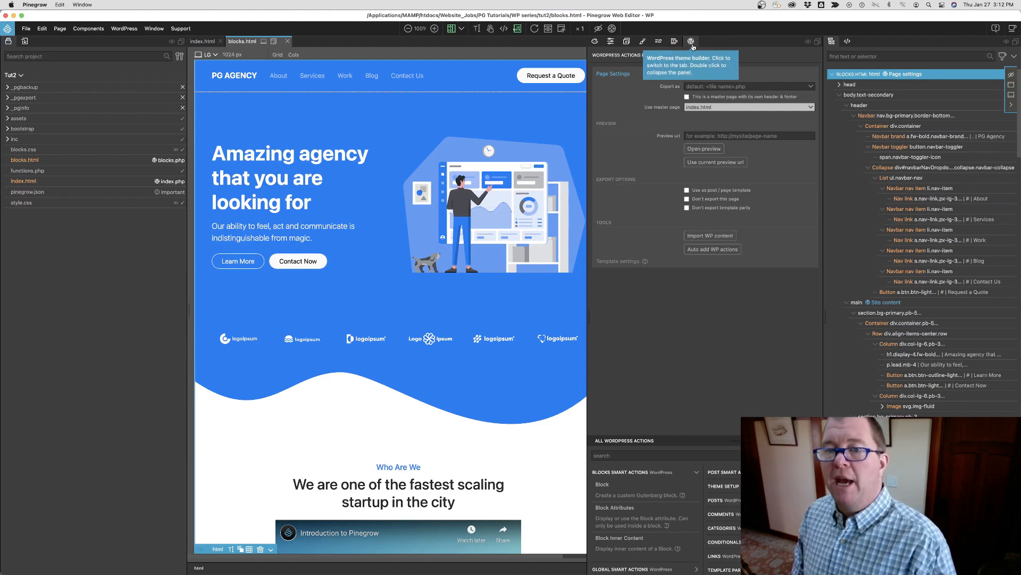
Step: Exclude blocks.html from the WordPress export and save all files
click(687, 199)
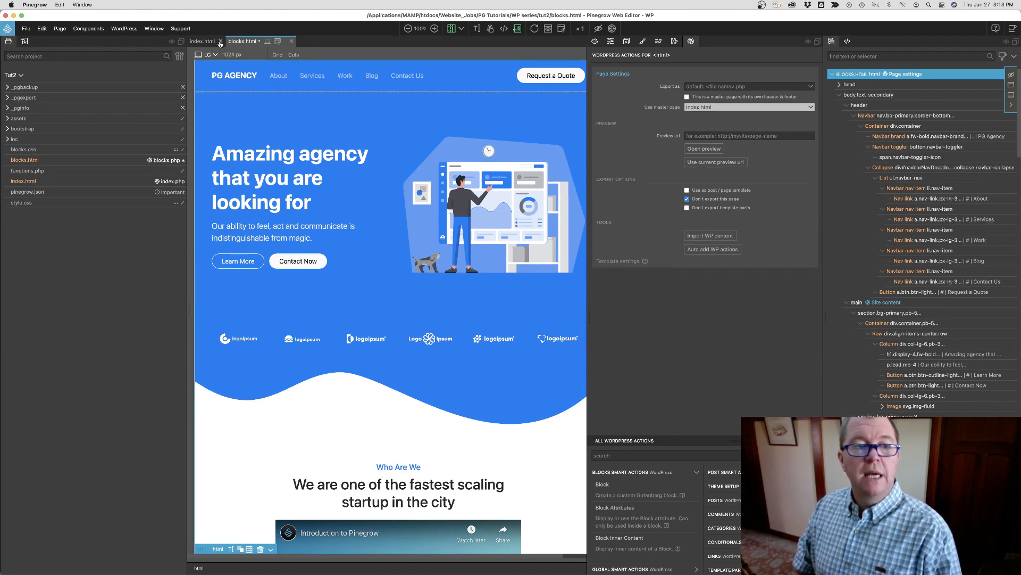
click(24, 29)
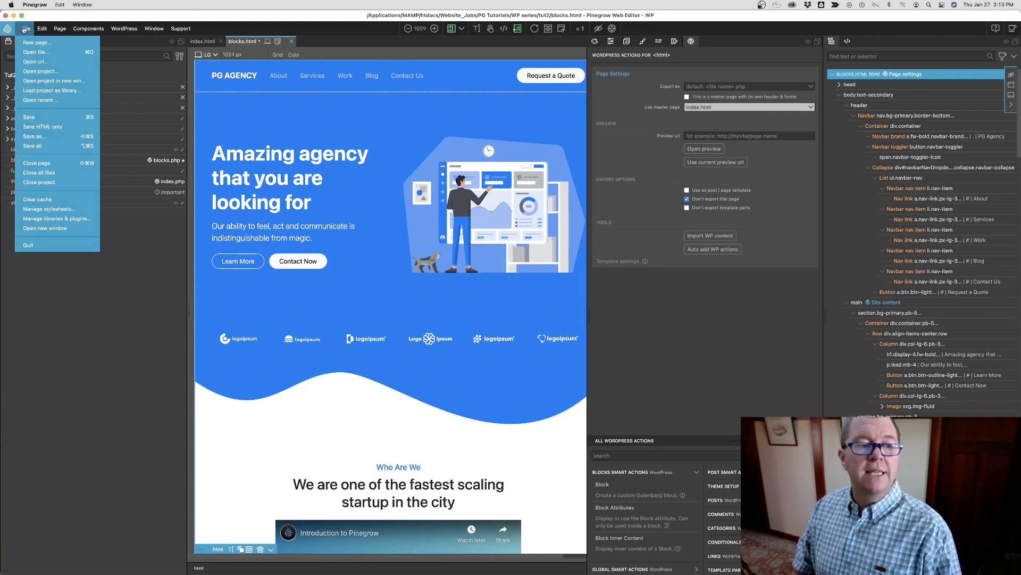
click(56, 151)
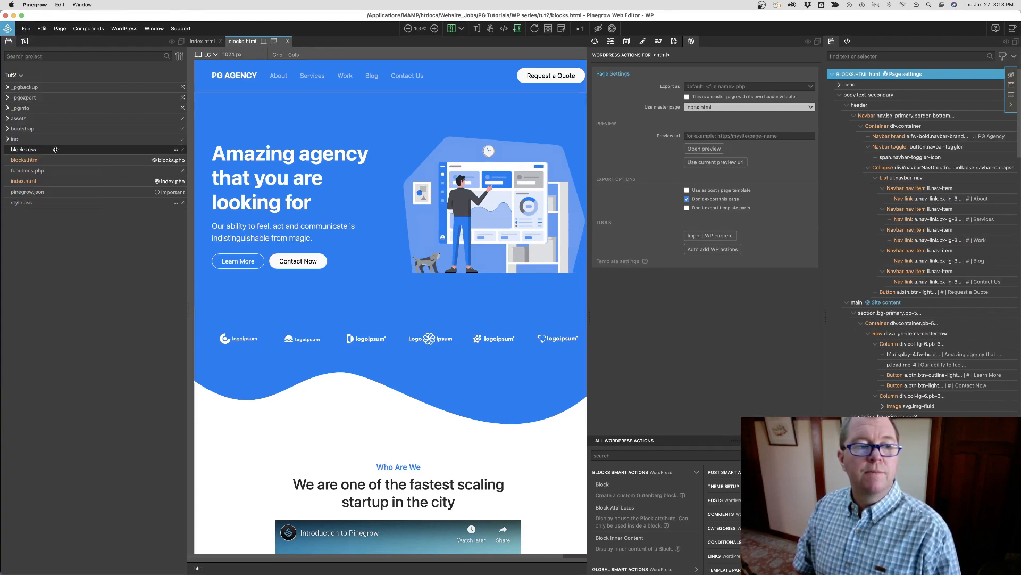
Step: Delete all the sections and images inside the main element of index.html, keeping the header and footer
click(45, 185)
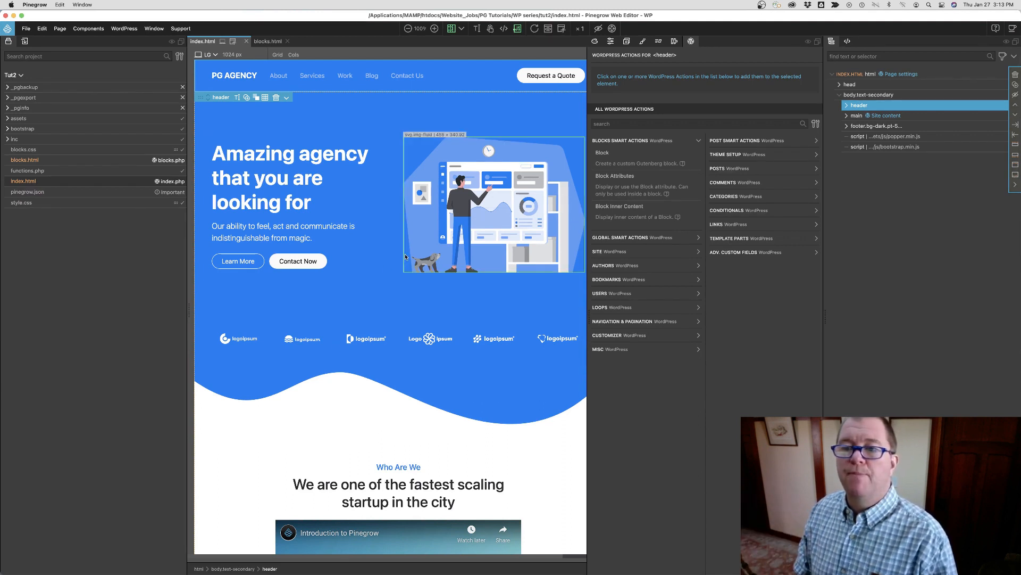
click(846, 115)
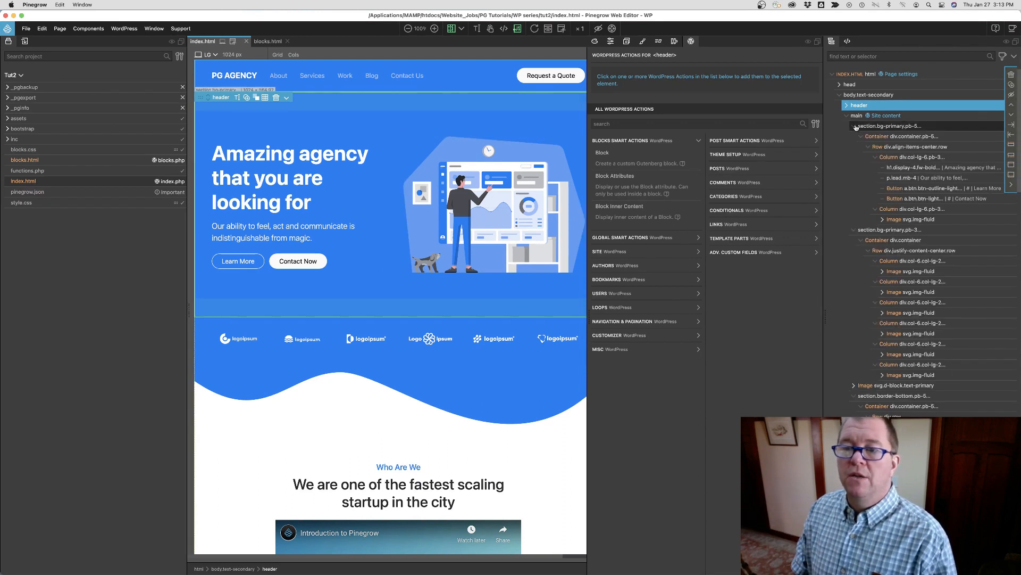
click(855, 126)
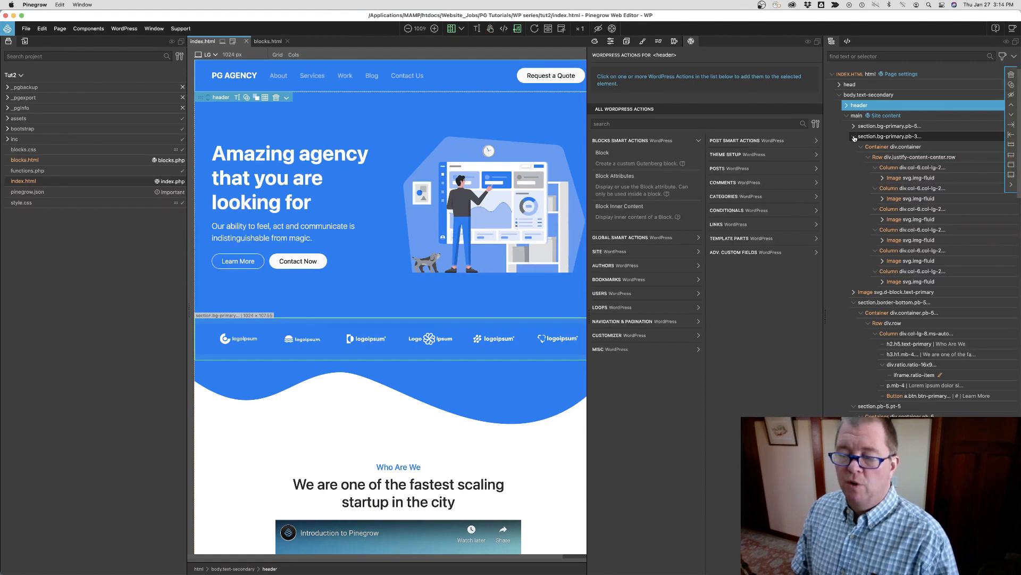
click(855, 137)
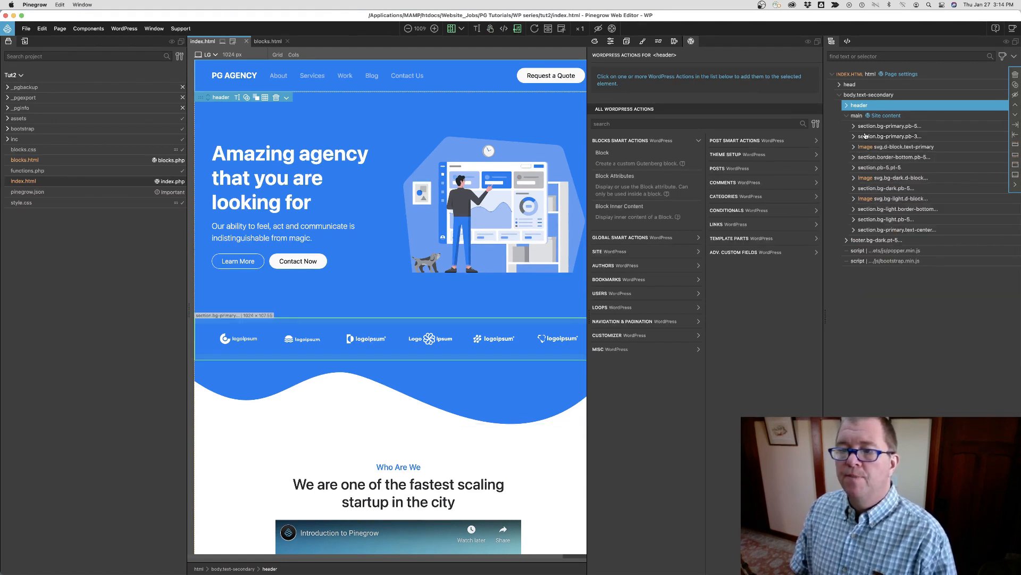
click(868, 127)
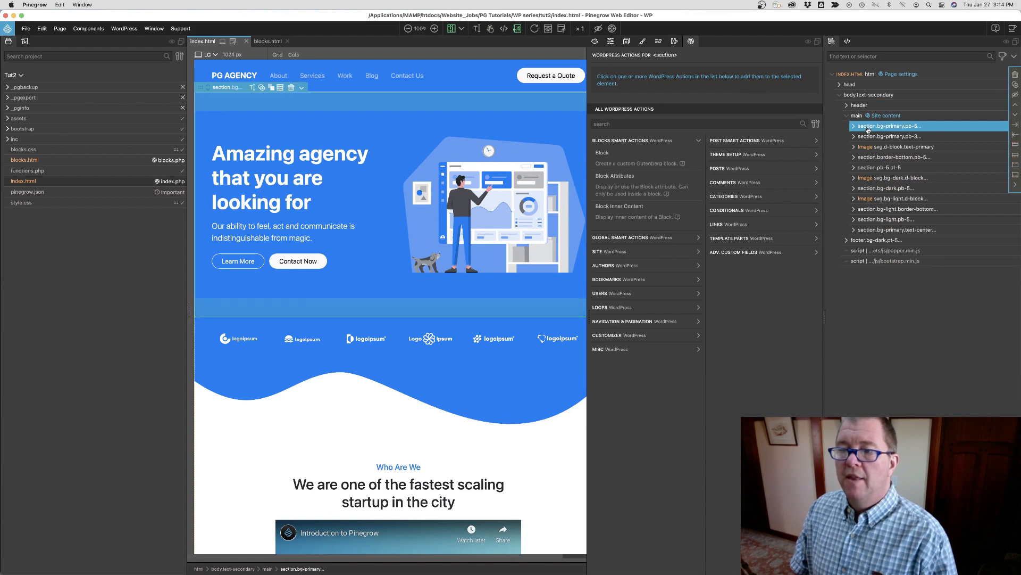
shift+click(880, 231)
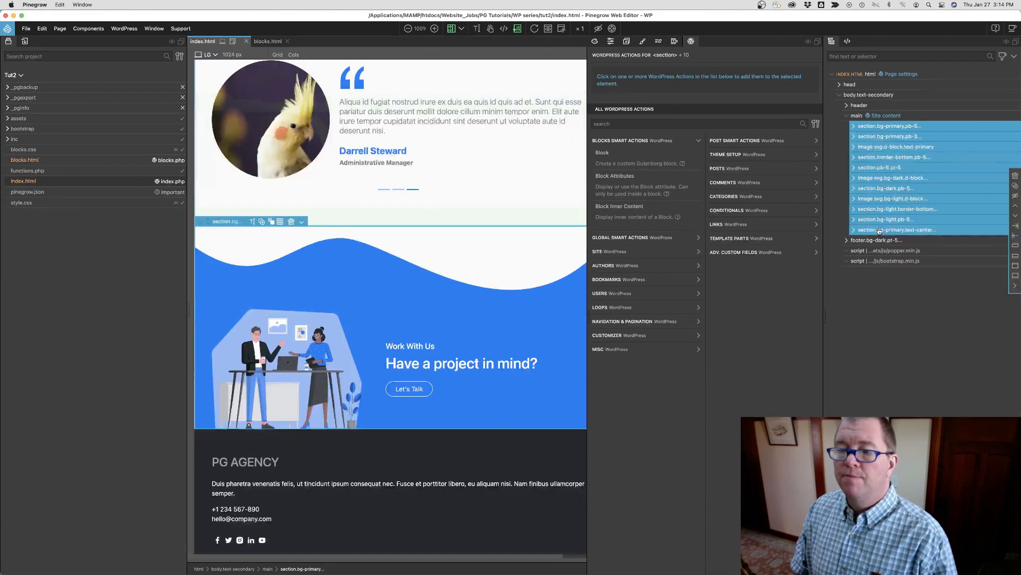
click(1015, 178)
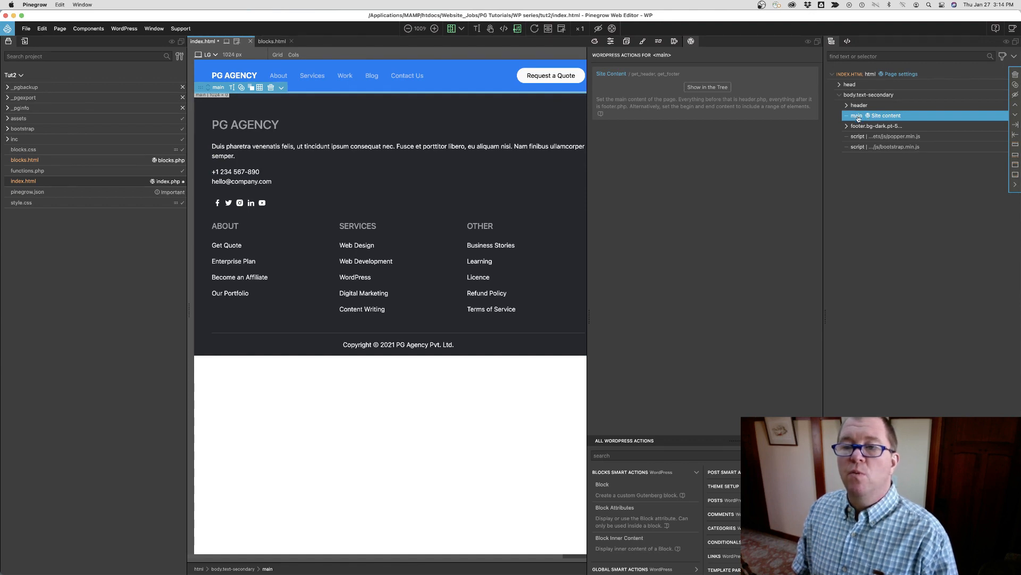
Step: Find the plain HTML section element in the library and insert one inside the empty main element
click(23, 42)
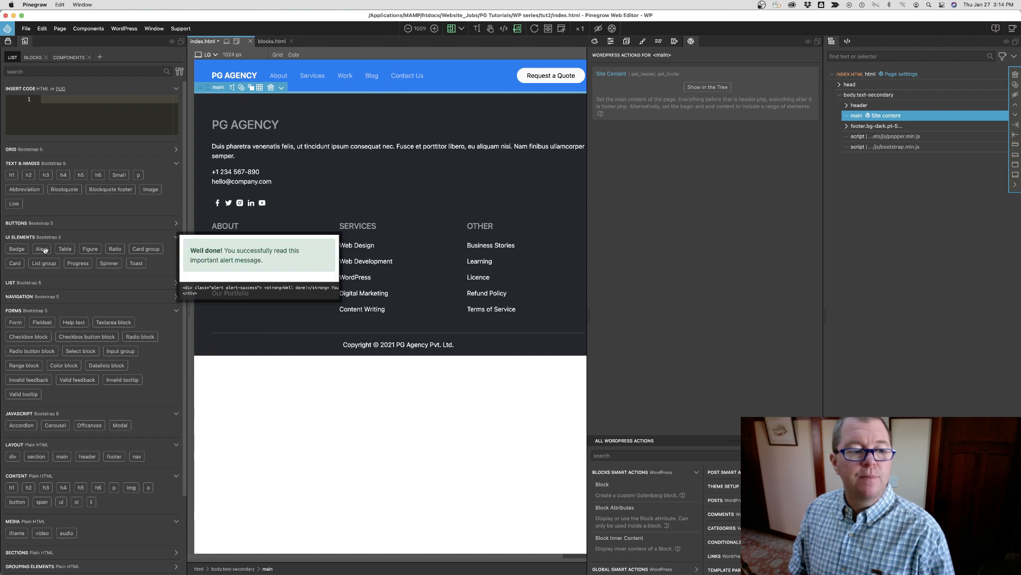
click(48, 72)
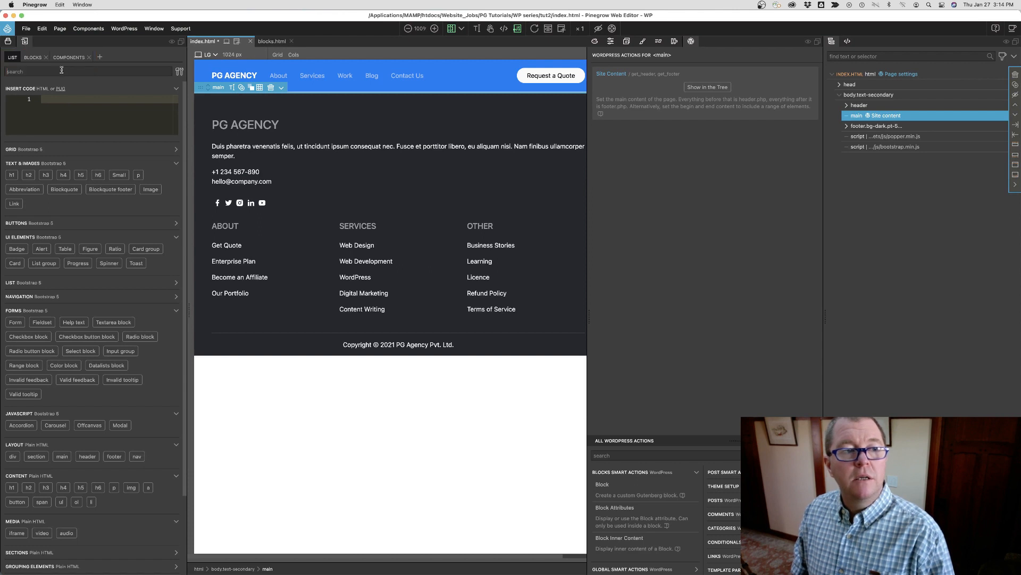
text(section)
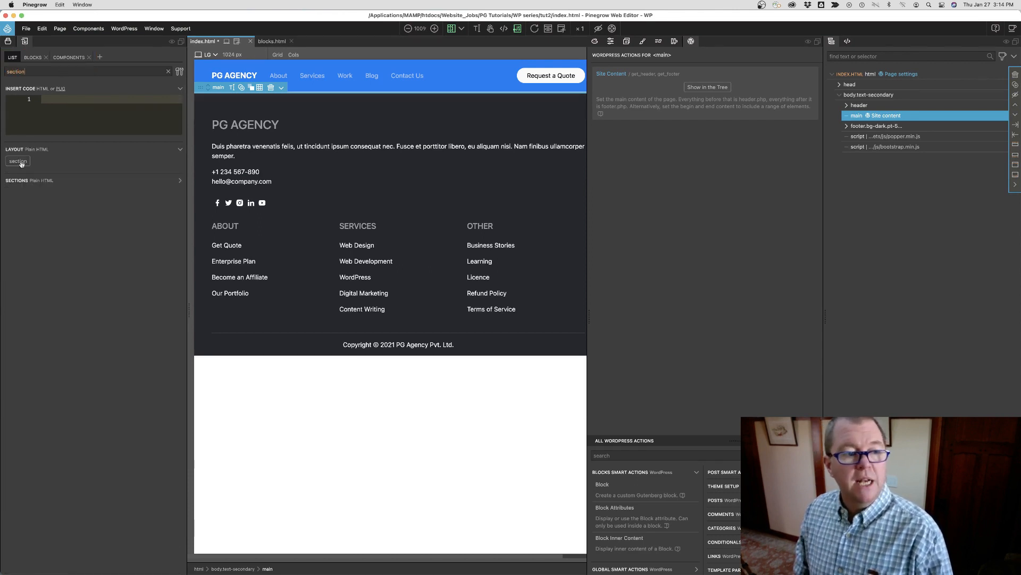
drag(21, 163, 893, 132)
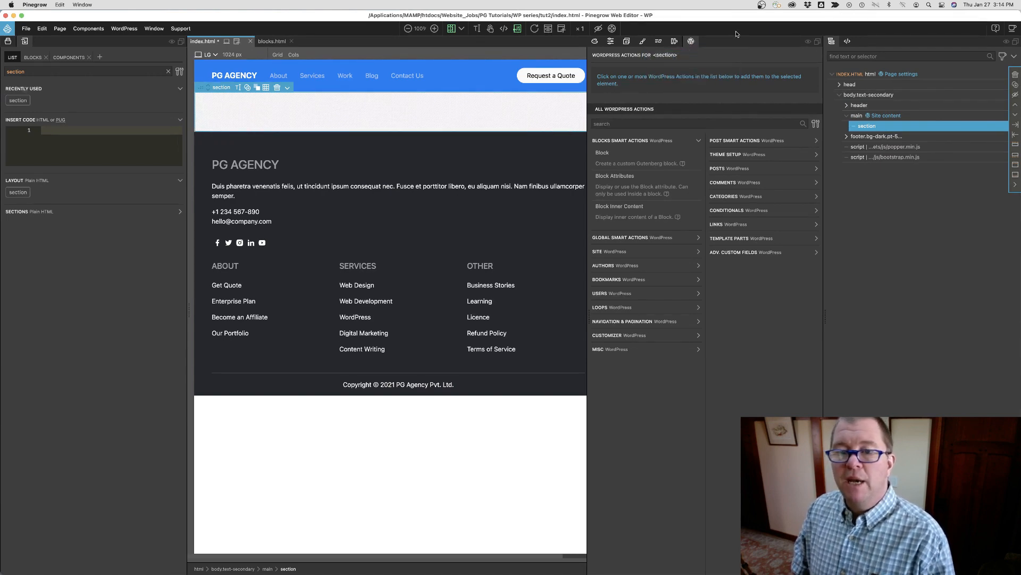
Step: Add the Show Posts smart action to the new section in main
click(699, 141)
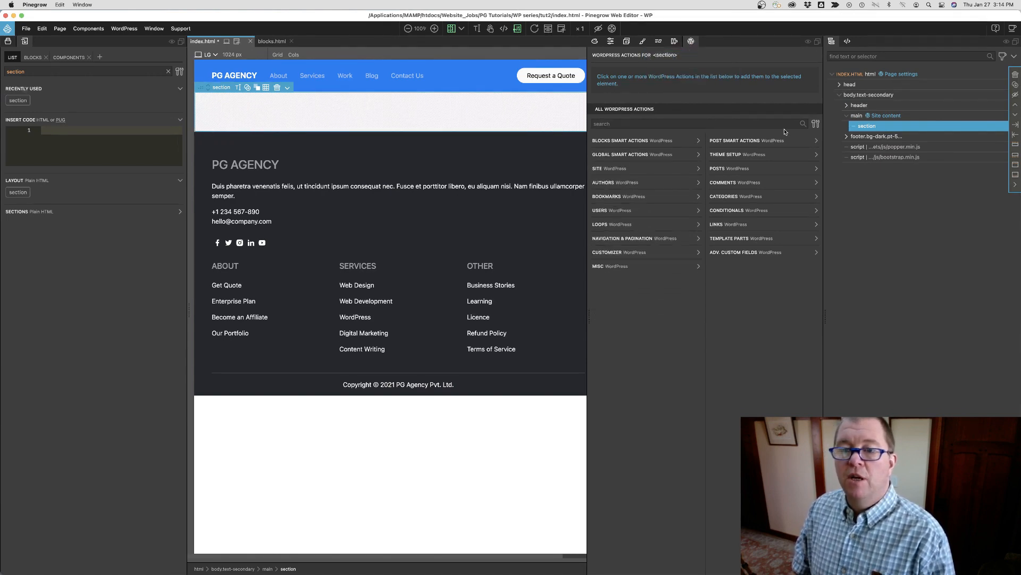
click(815, 142)
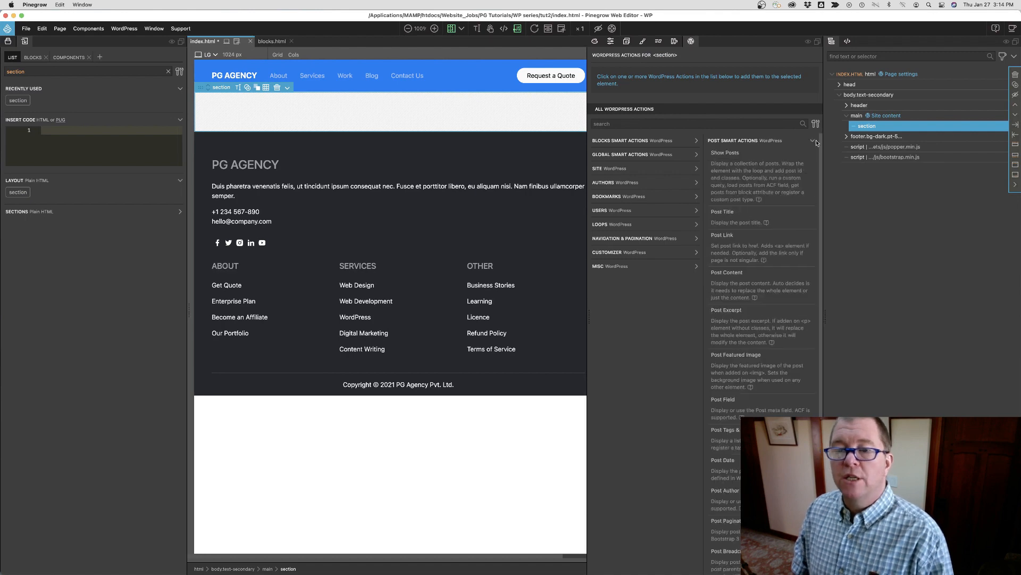
click(725, 154)
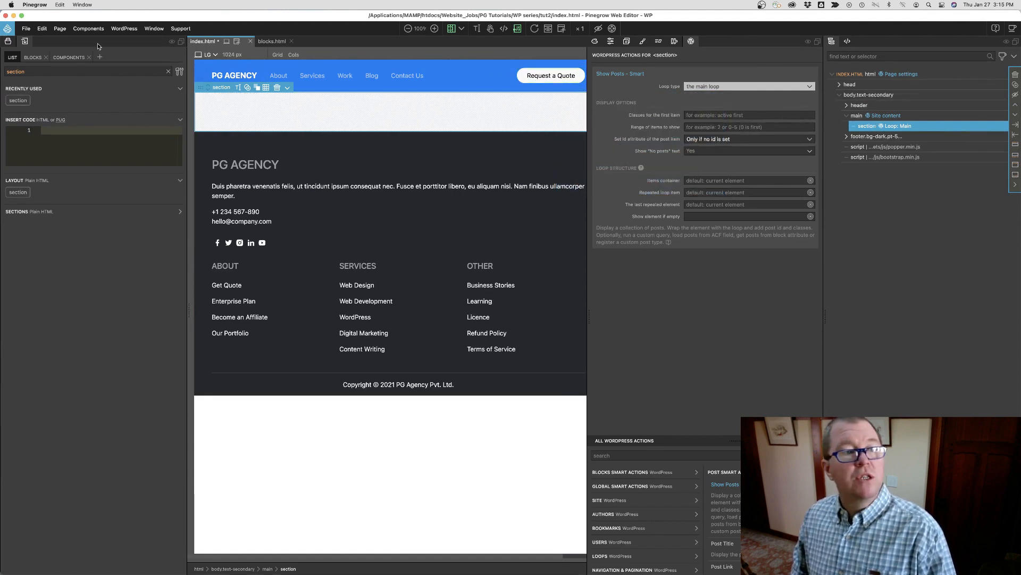
Step: Nest another section inside the posts loop section, give it the Post Content smart action, and save index.html
mouse_move(18, 101)
mouse_down()
mouse_move(32, 125)
mouse_move(953, 140)
mouse_move(889, 140)
mouse_up()
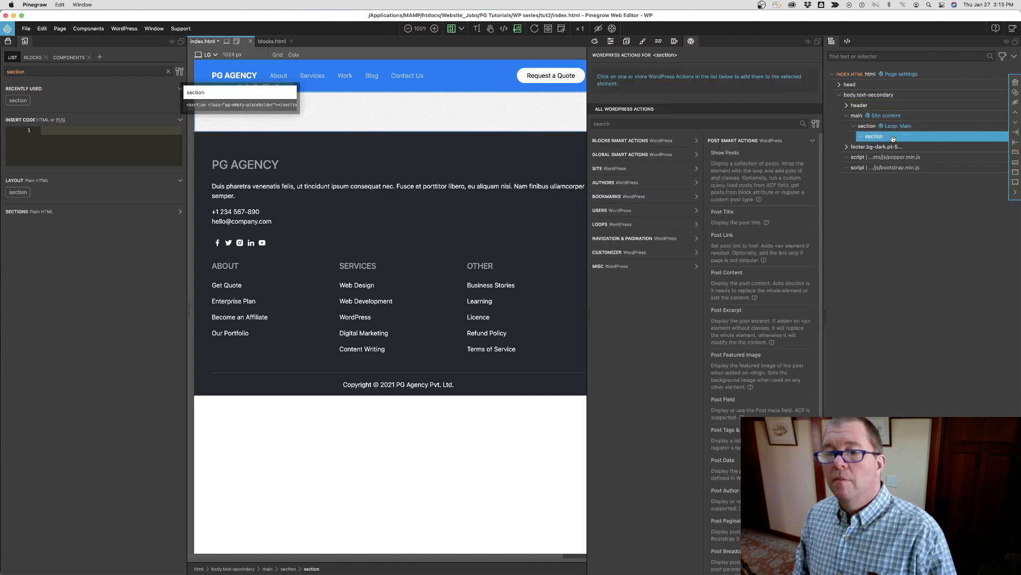
scroll(732, 264, down, 1)
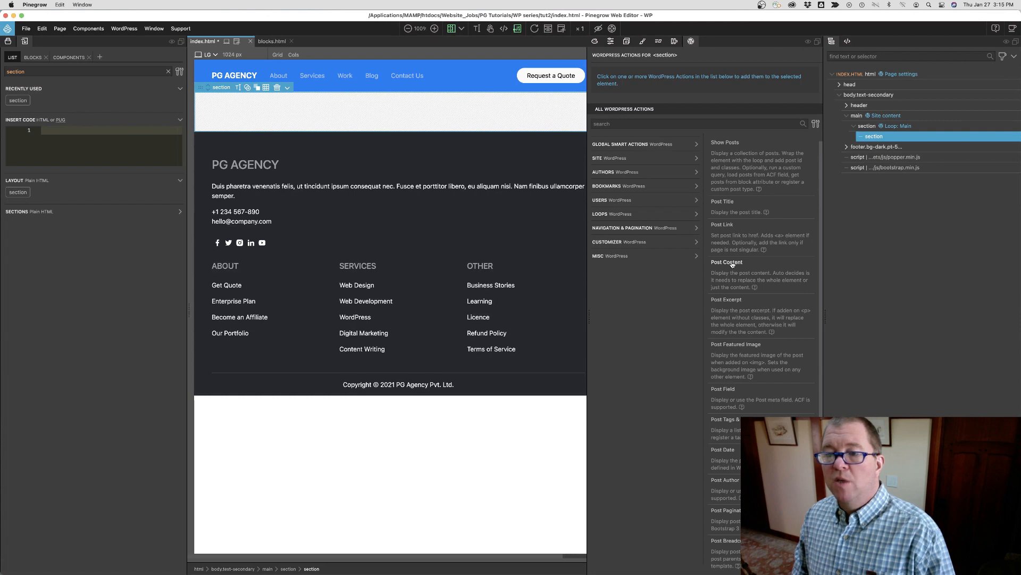
click(732, 262)
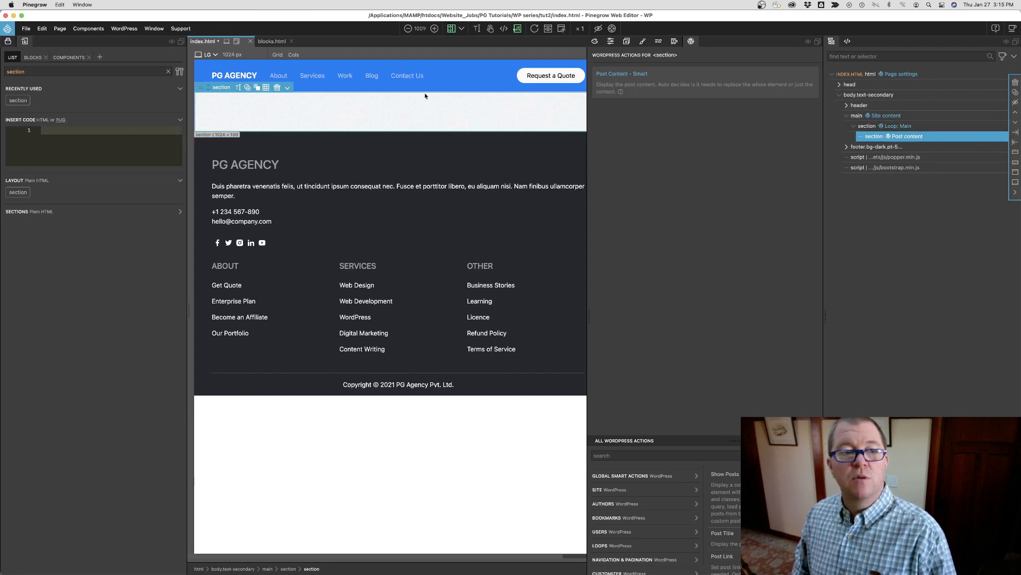
key(super+s)
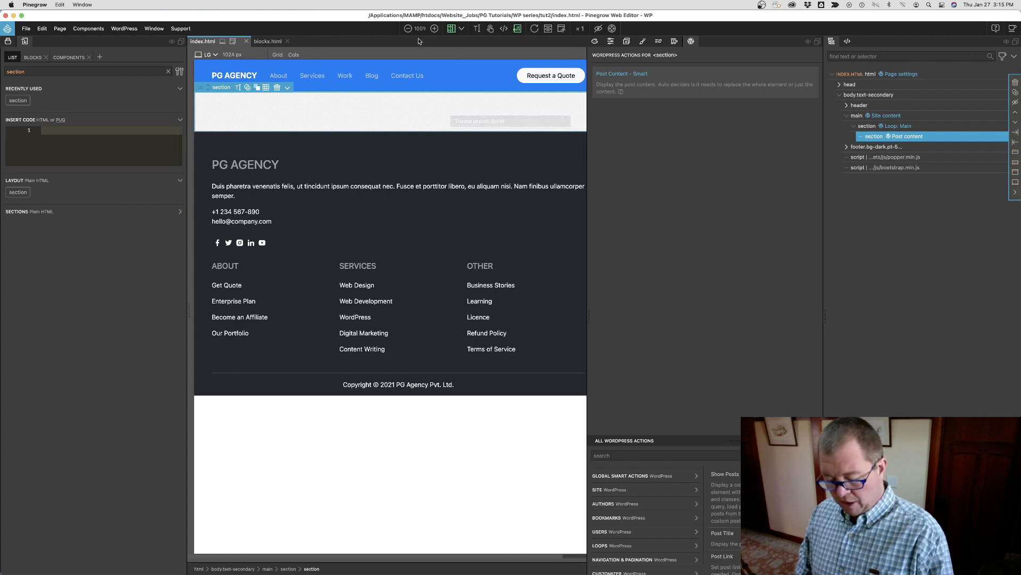
Step: Switch to Chrome, reload the post editor, and preview the First Post in a new tab
key(ctrl+Up)
click(570, 31)
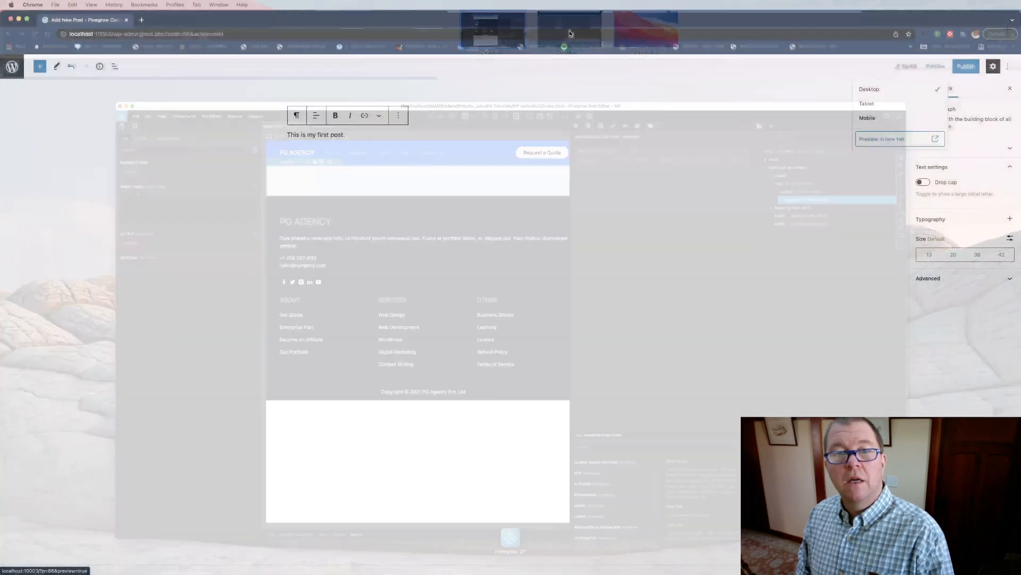
click(35, 34)
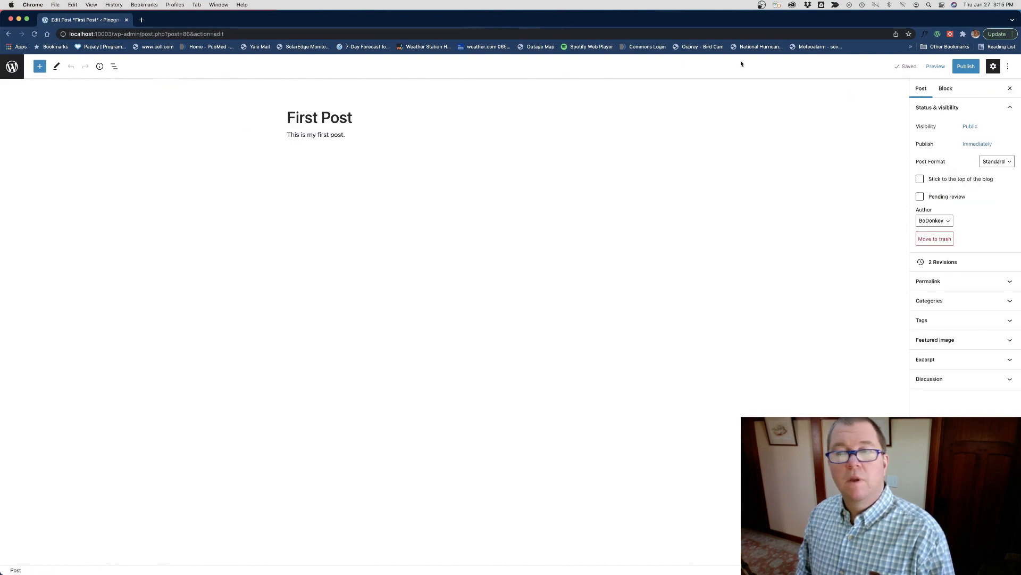
click(937, 66)
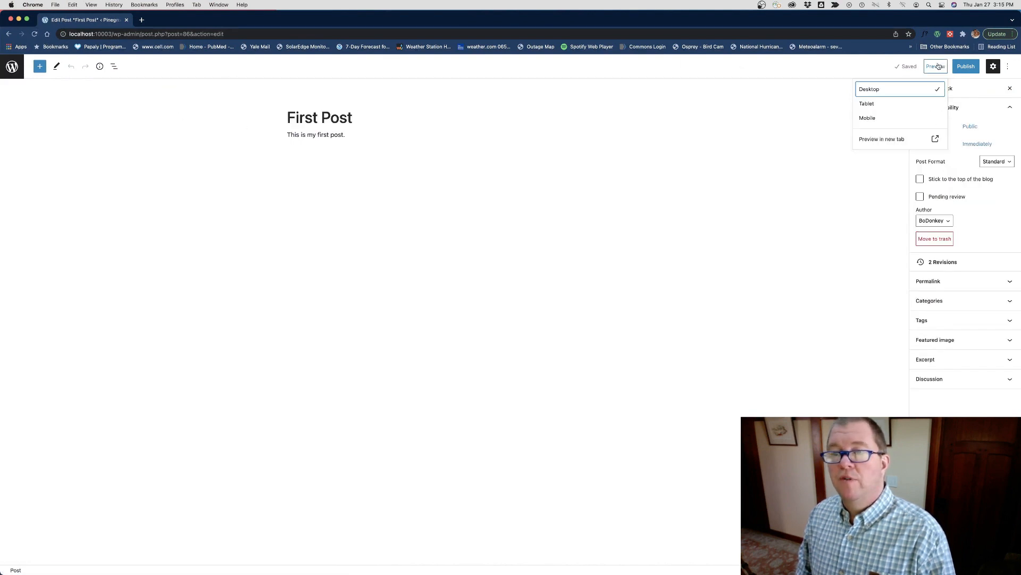
click(883, 139)
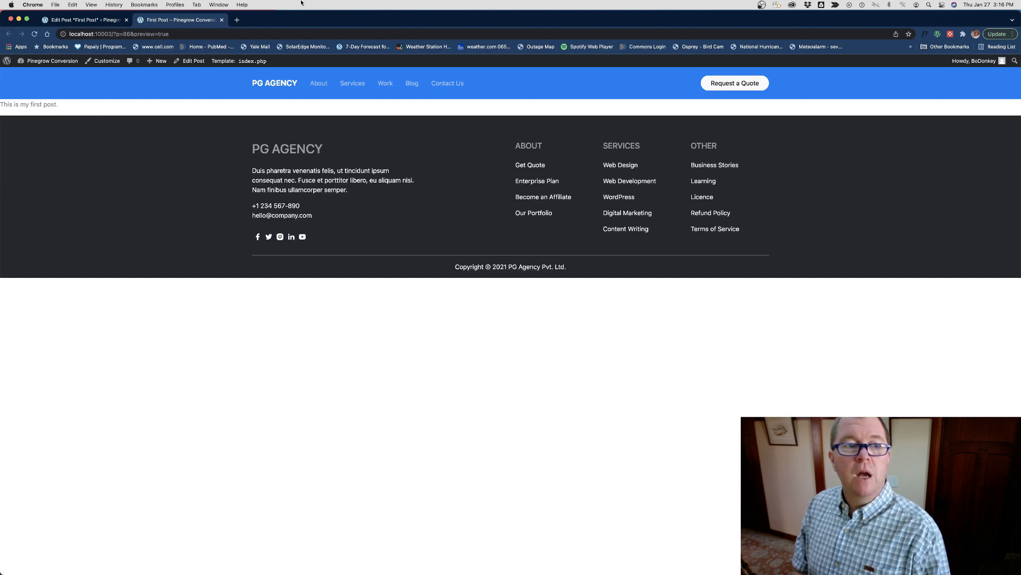
Step: Switch back to Pinegrow and close index.html, leaving blocks.html open
key(ctrl+Up)
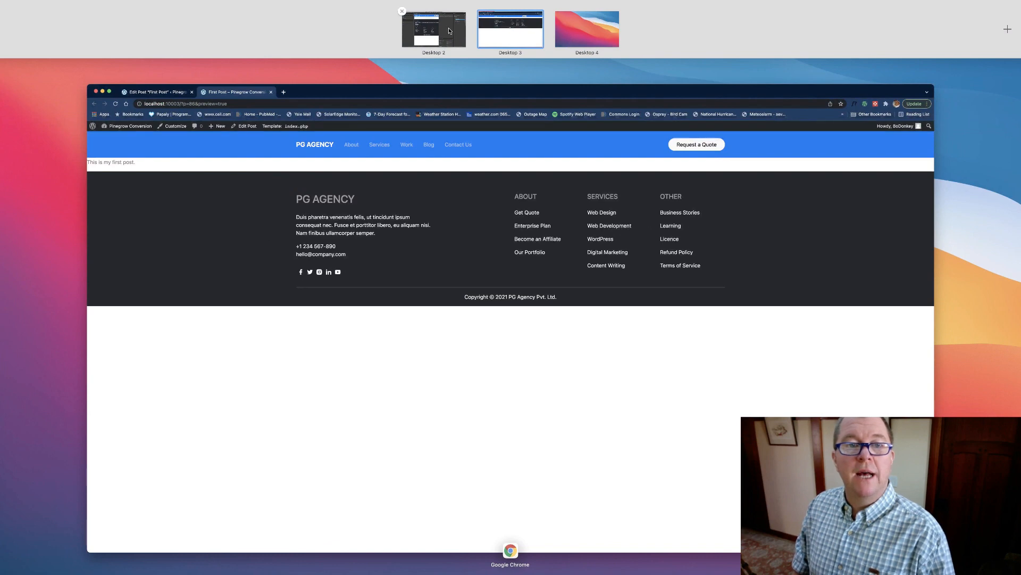
click(451, 30)
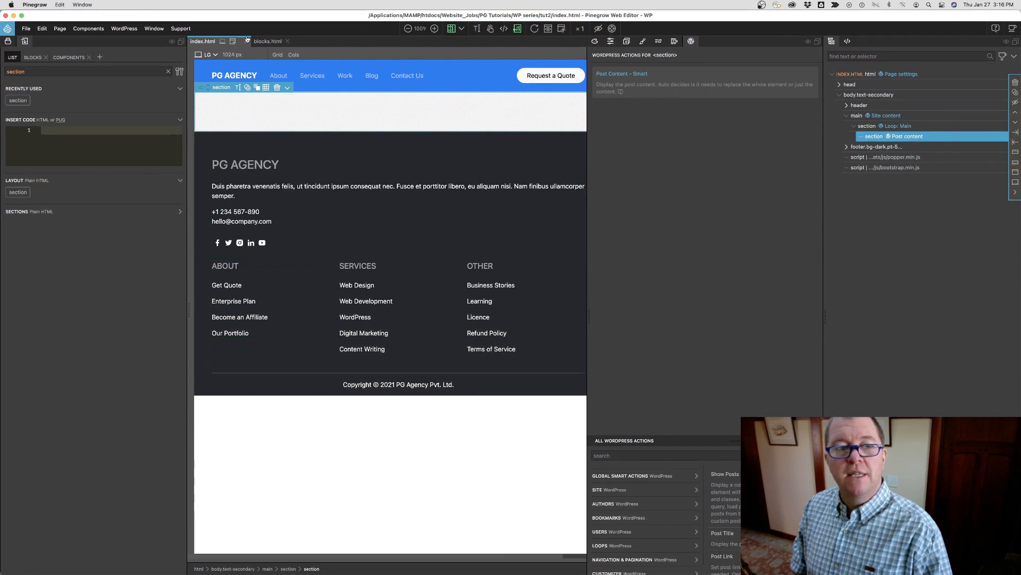
click(247, 42)
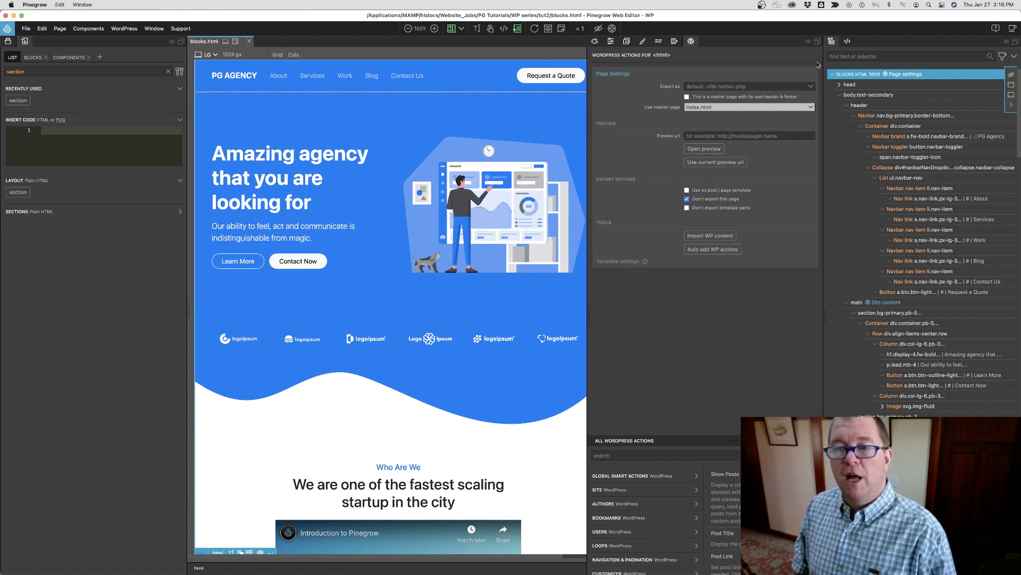
Step: Collapse the blocks.html tree to its main sections and add the Block smart action to the first section, the hero
click(847, 105)
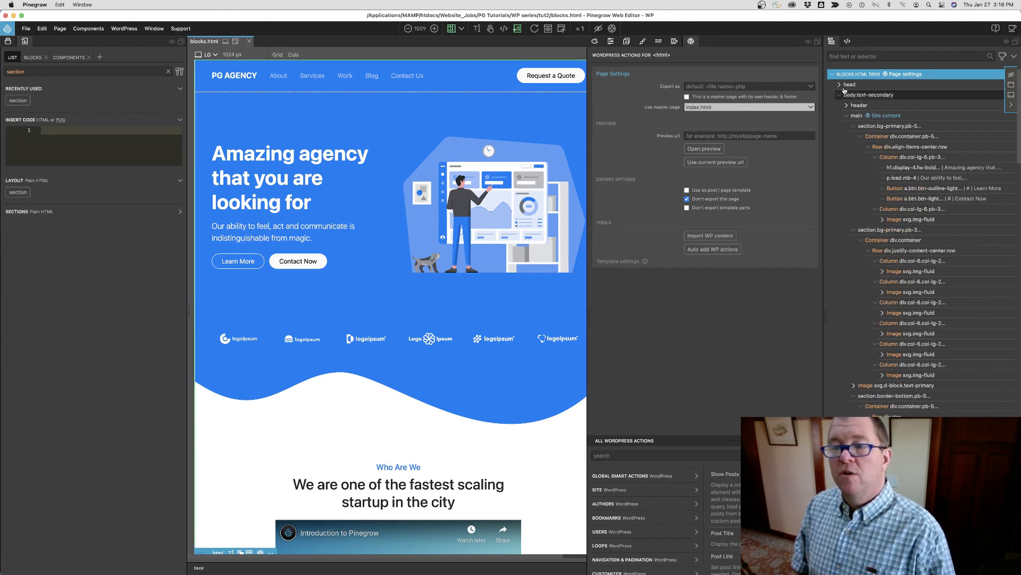
click(854, 127)
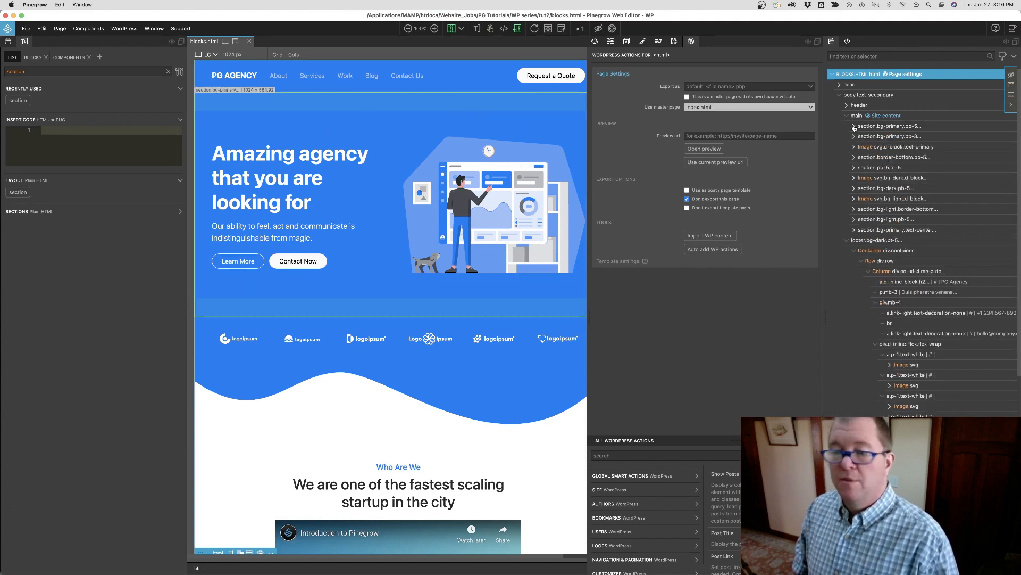
click(846, 241)
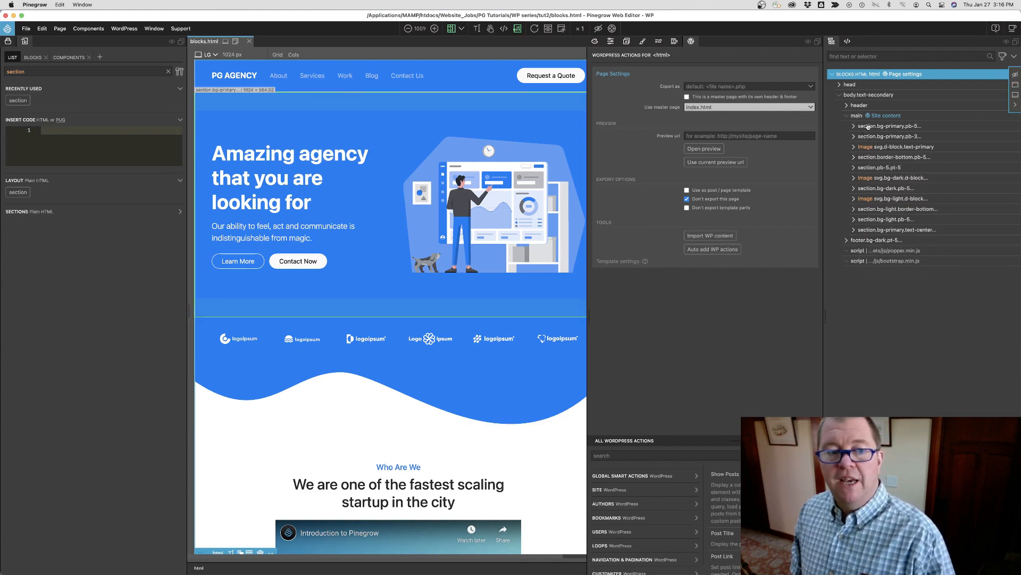
click(868, 127)
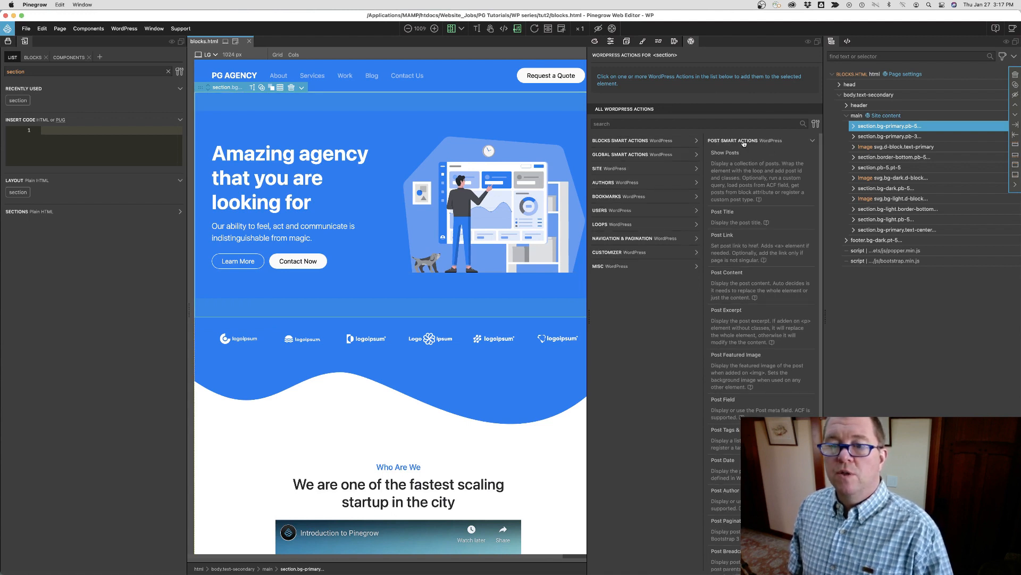
click(744, 142)
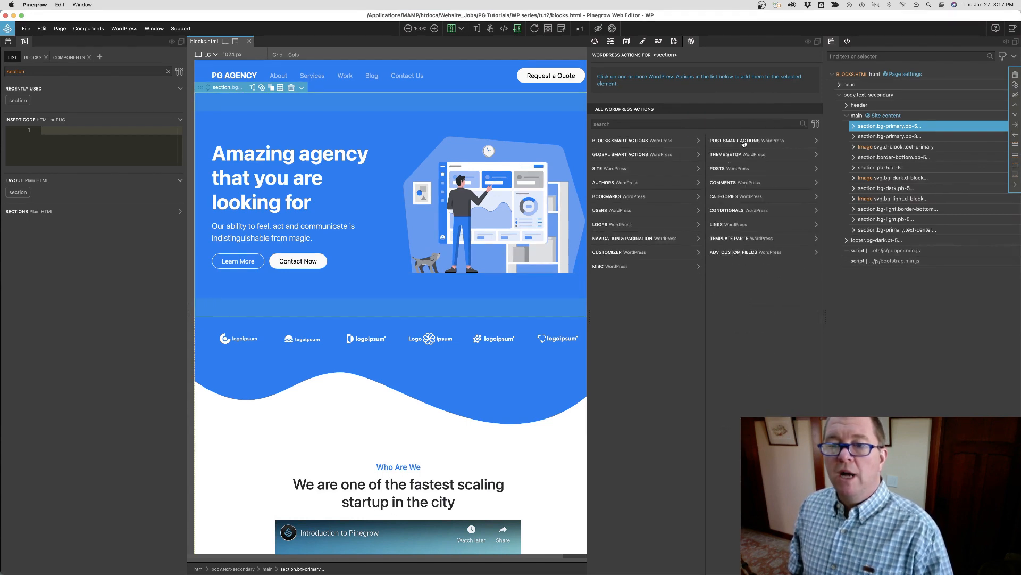
click(631, 141)
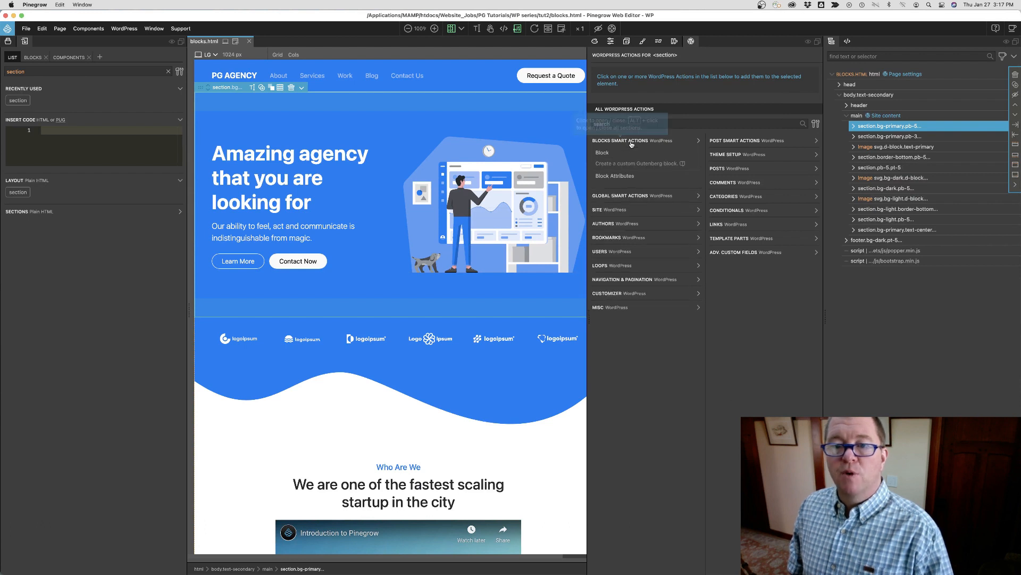
click(605, 155)
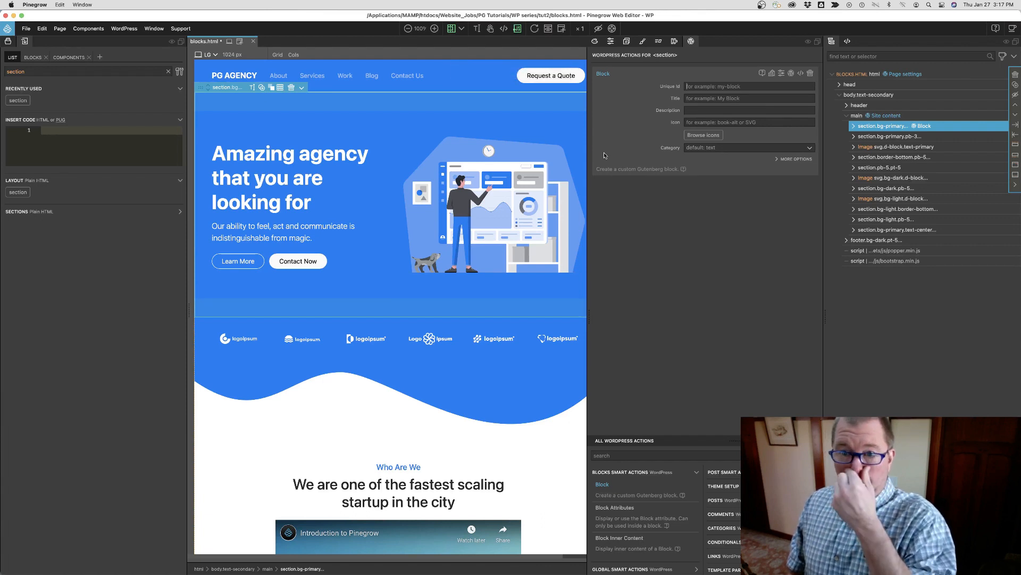
Step: Set the hero block's unique id to pgc-hero
click(694, 87)
text(pgc)
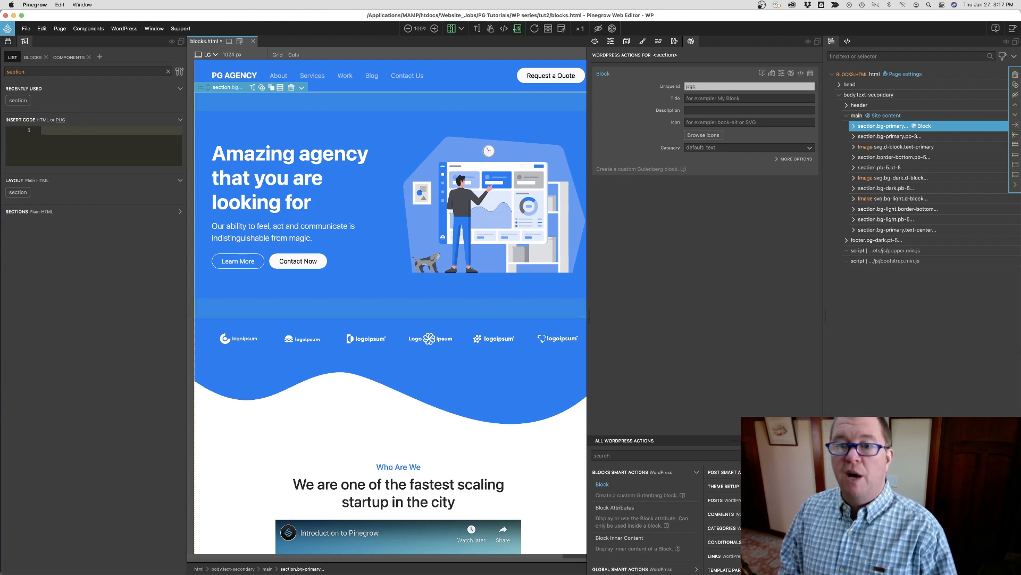
text(-hero)
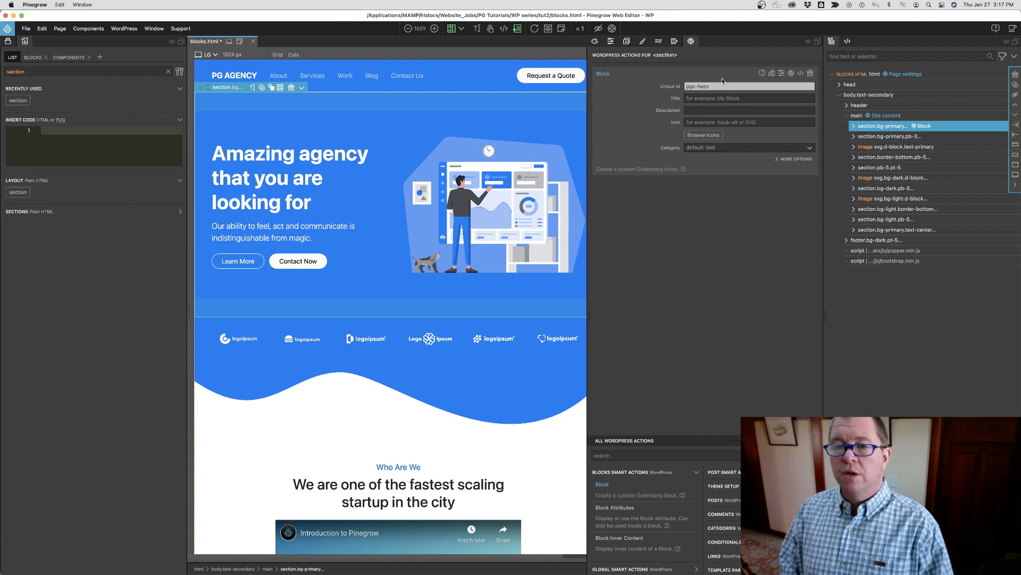
key(Tab)
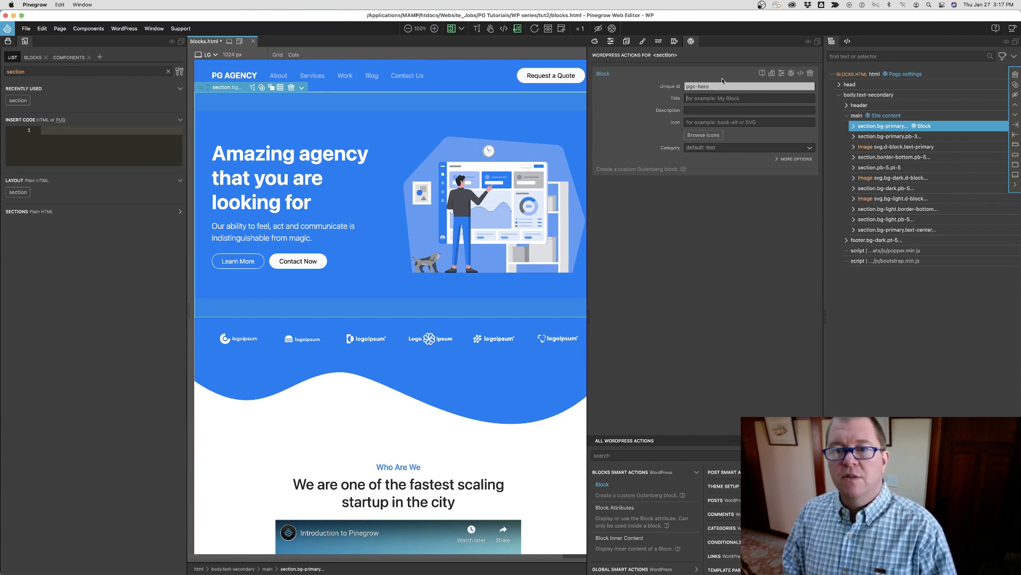
Step: Title the hero block Top Hero and open the WordPress dashicons reference for its icon
text(T)
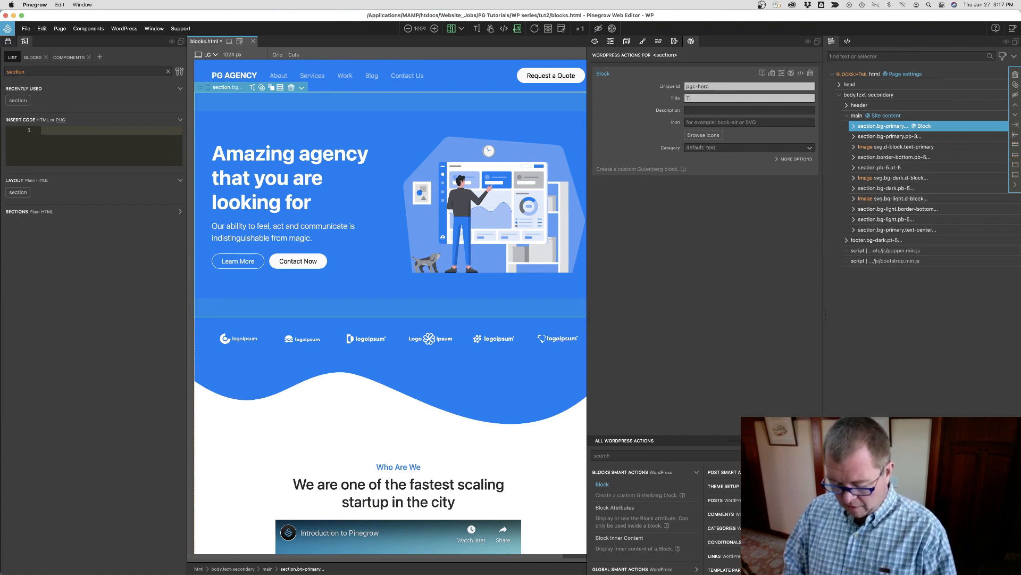
text(op Hero)
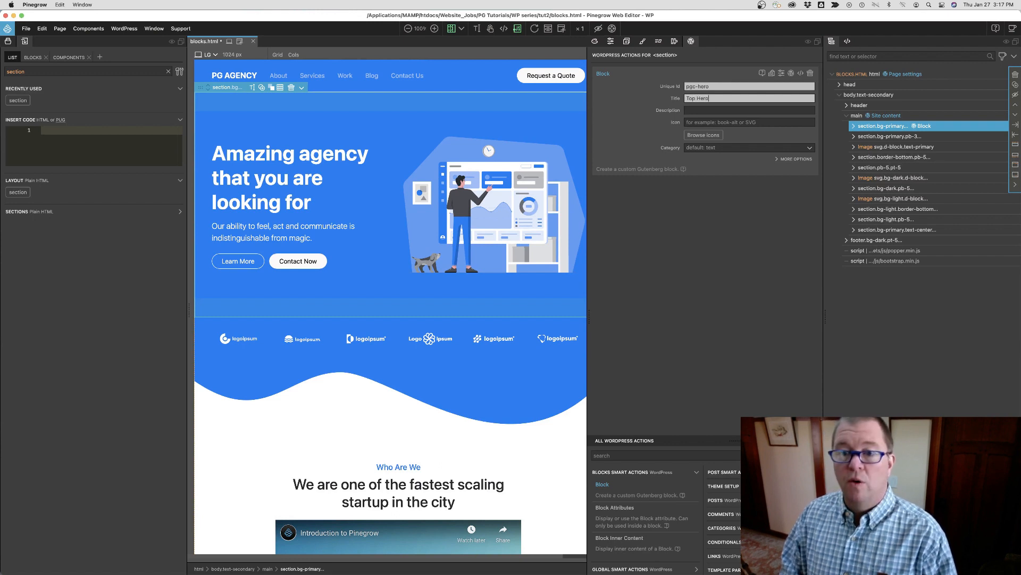
click(705, 136)
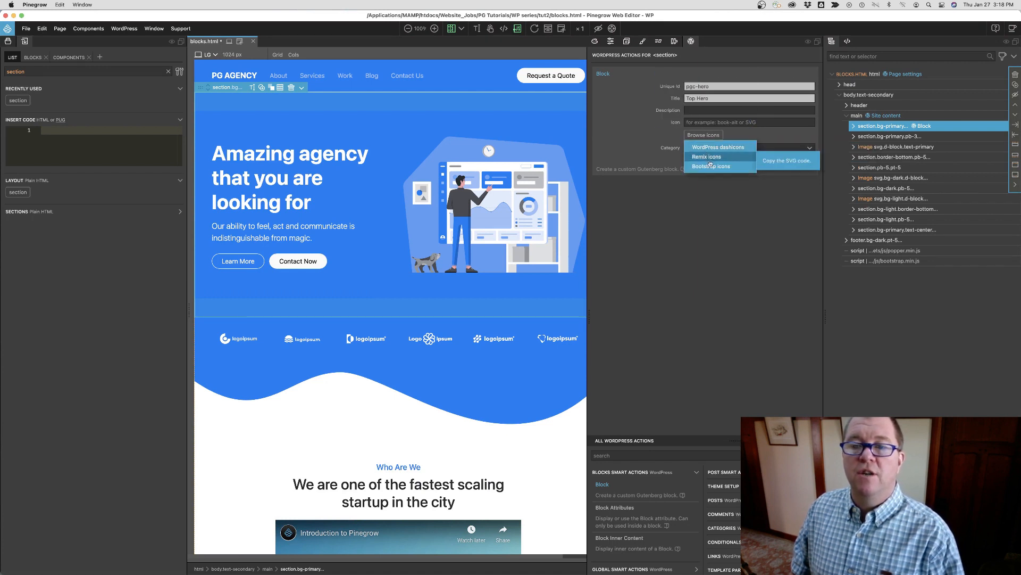
click(707, 147)
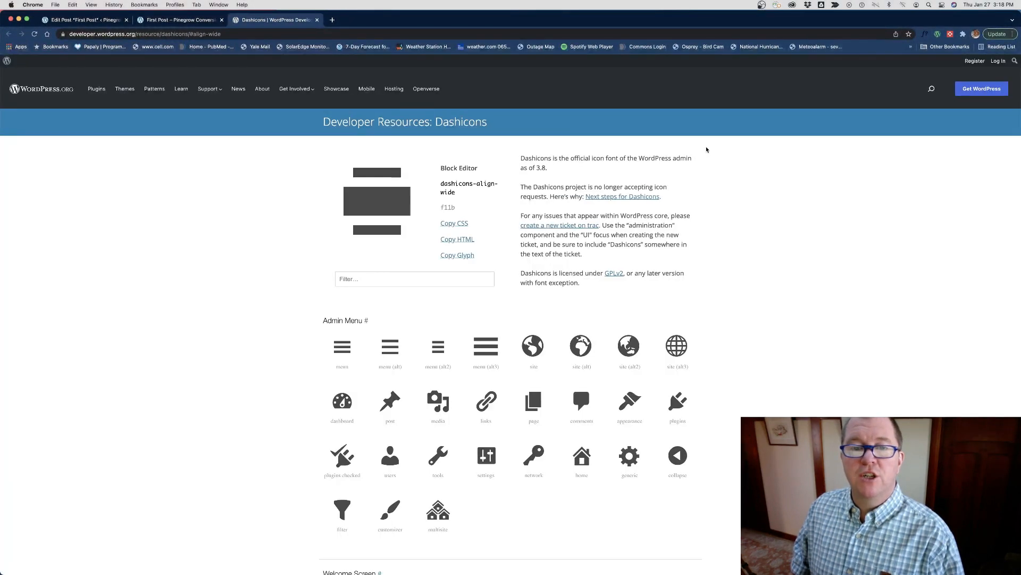
Step: Browse the Dashicons page and open the details of the image icon under Post Formats
scroll(733, 210, down, 6)
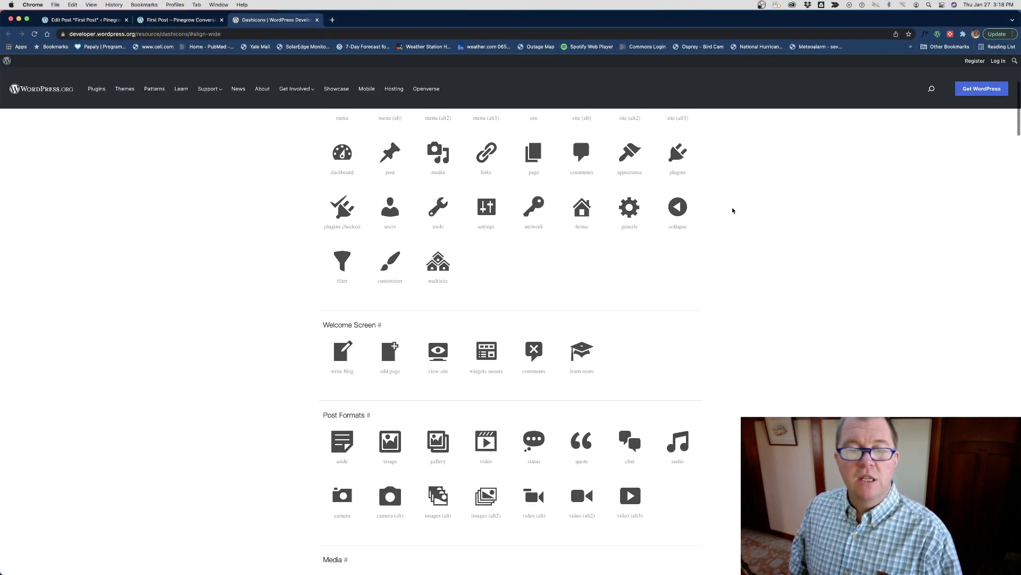
scroll(732, 211, down, 4)
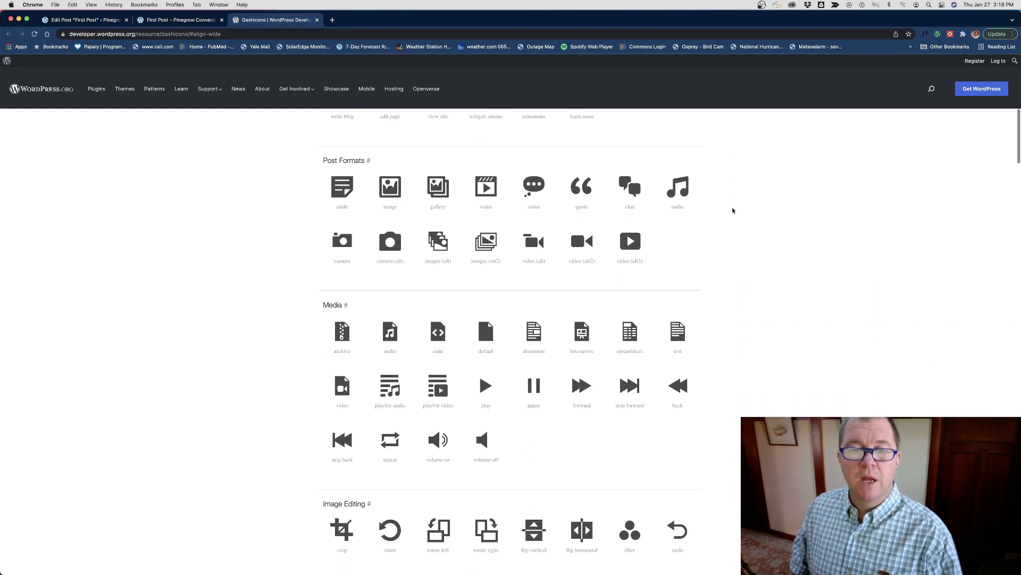
scroll(733, 210, down, 1)
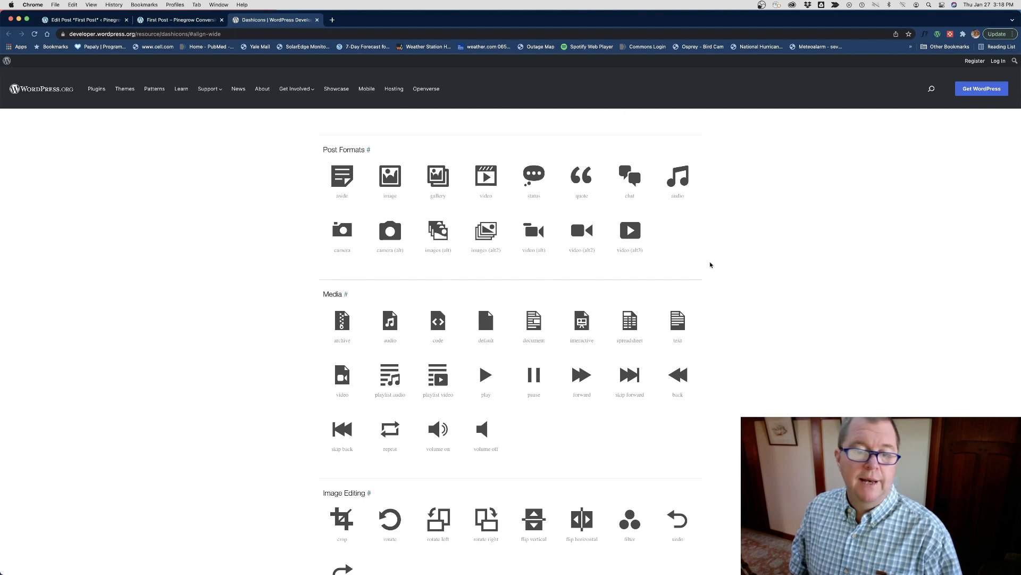
click(389, 182)
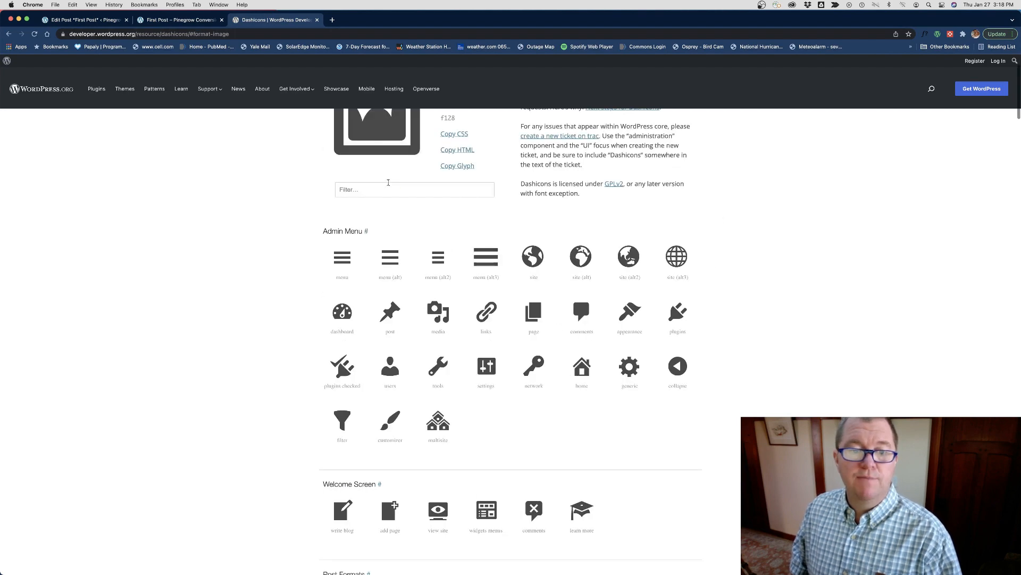
scroll(450, 187, up, 3)
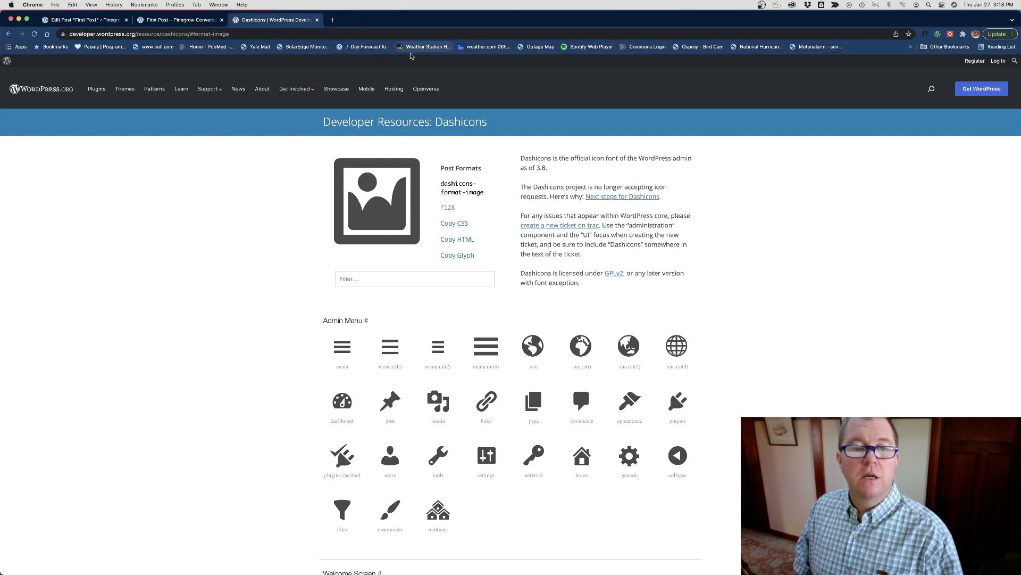
Step: Switch back to Pinegrow and set the hero block's icon to format-image
key(ctrl+Up)
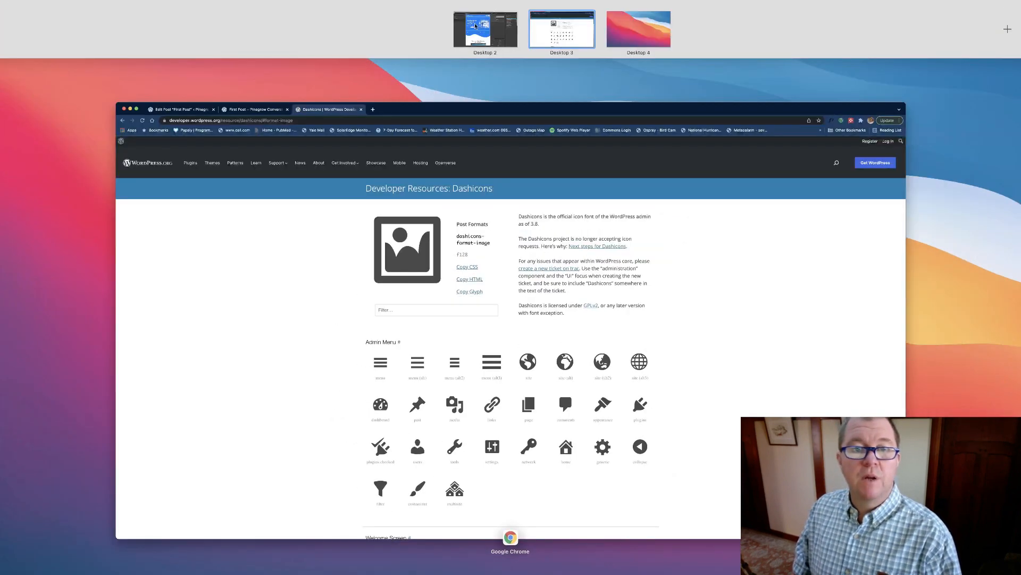
click(479, 27)
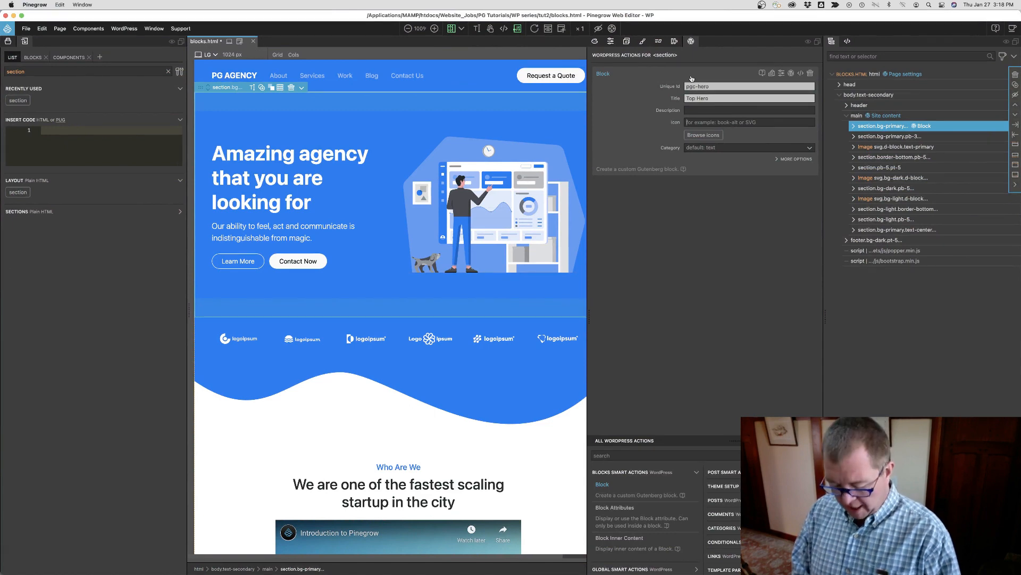
text(fo)
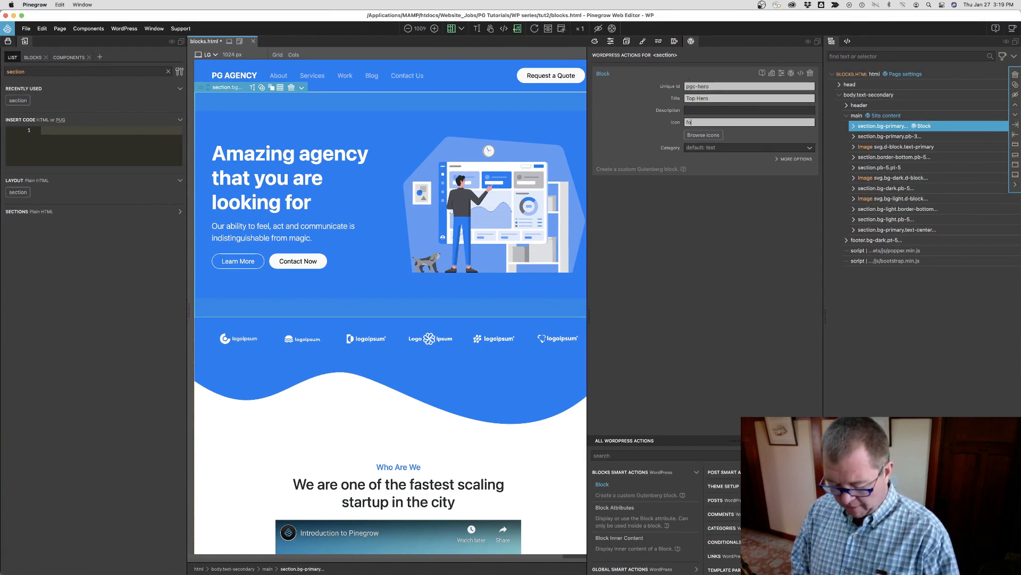
text(rmat-image)
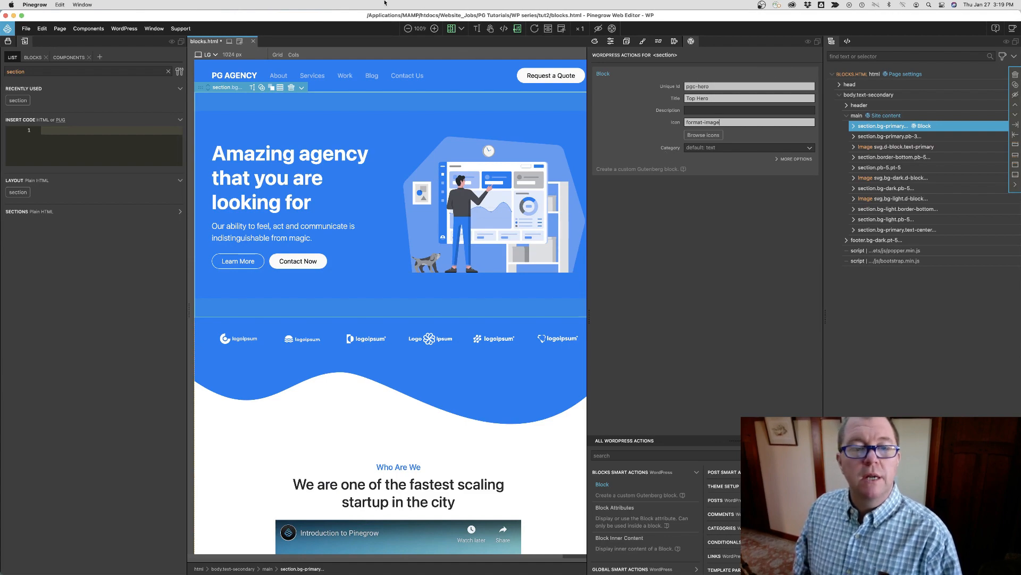
key(ctrl+Up)
click(499, 32)
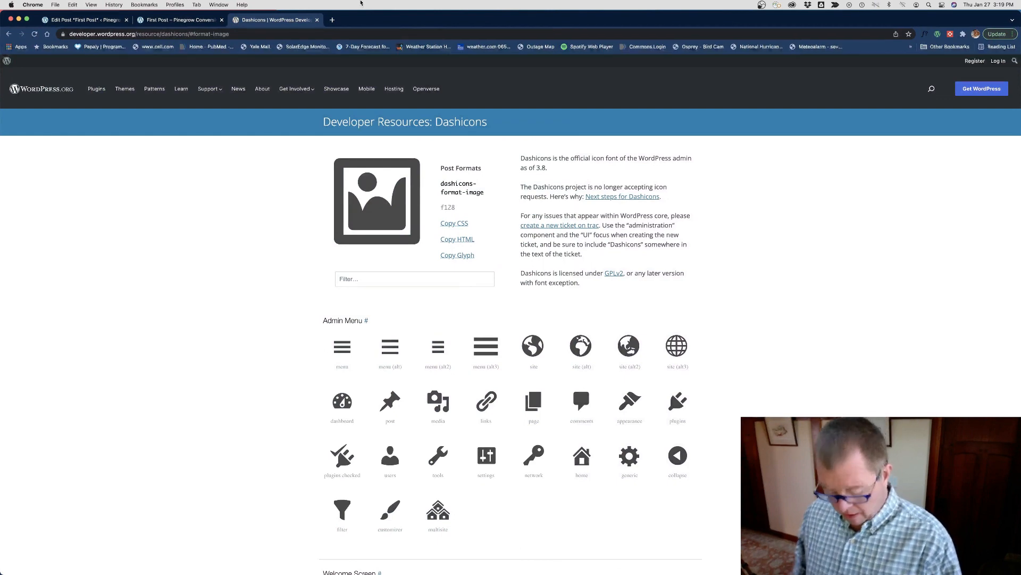
key(ctrl+Up)
click(442, 35)
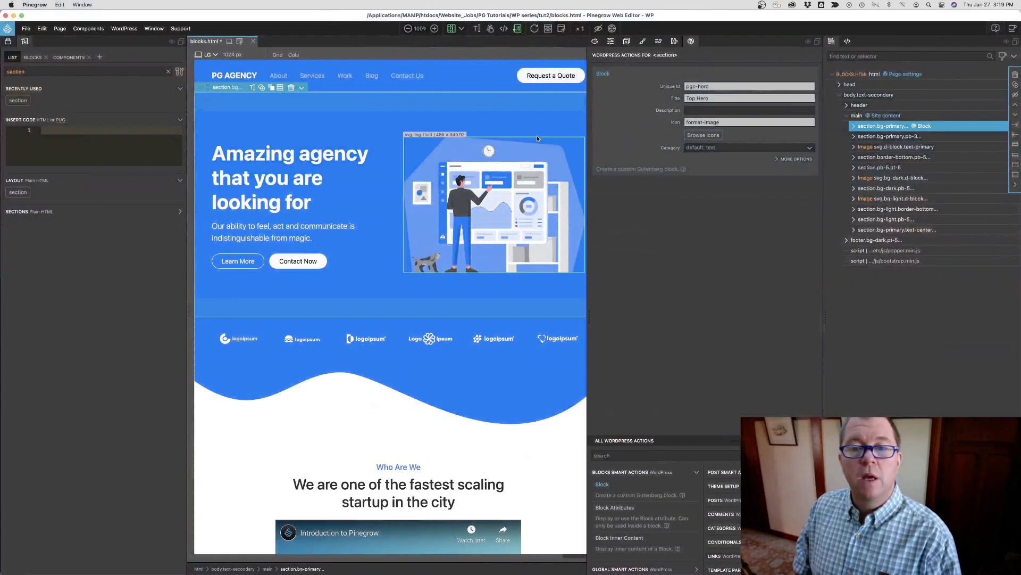
Step: Open the Remix Icon library from the block's icon options and copy the SVG code of the filled hammer icon in the Design category
click(708, 121)
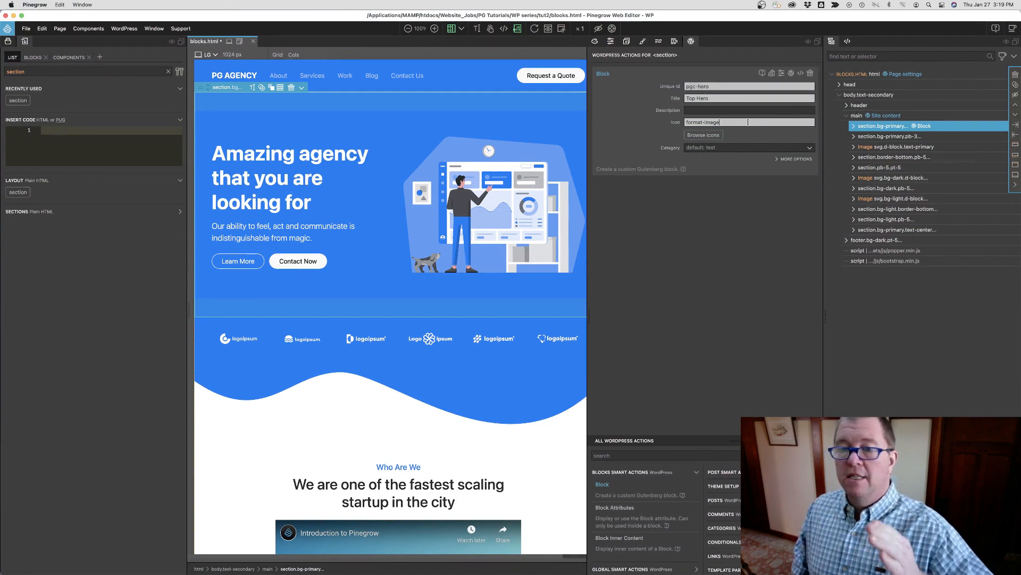
click(713, 135)
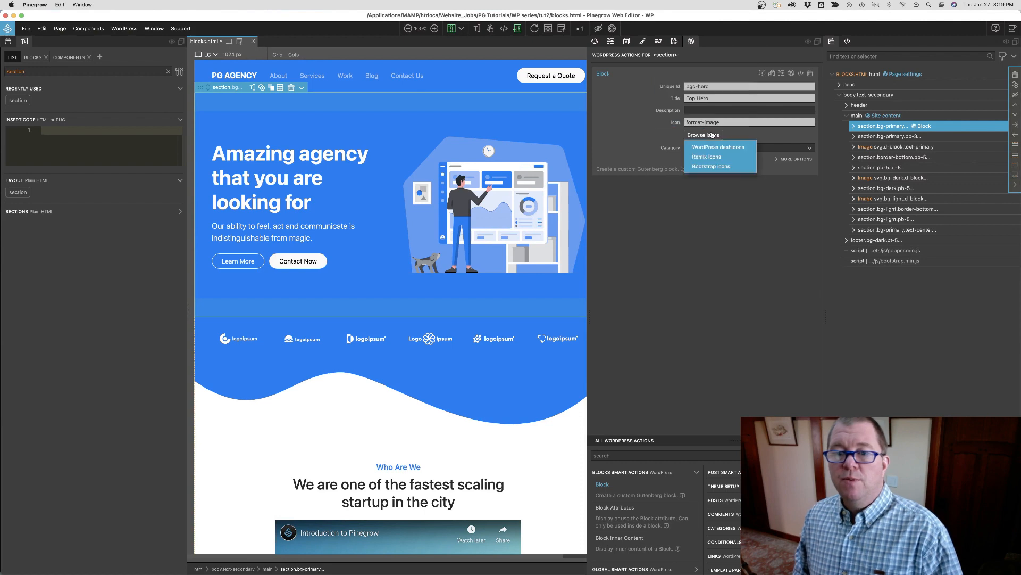
click(717, 160)
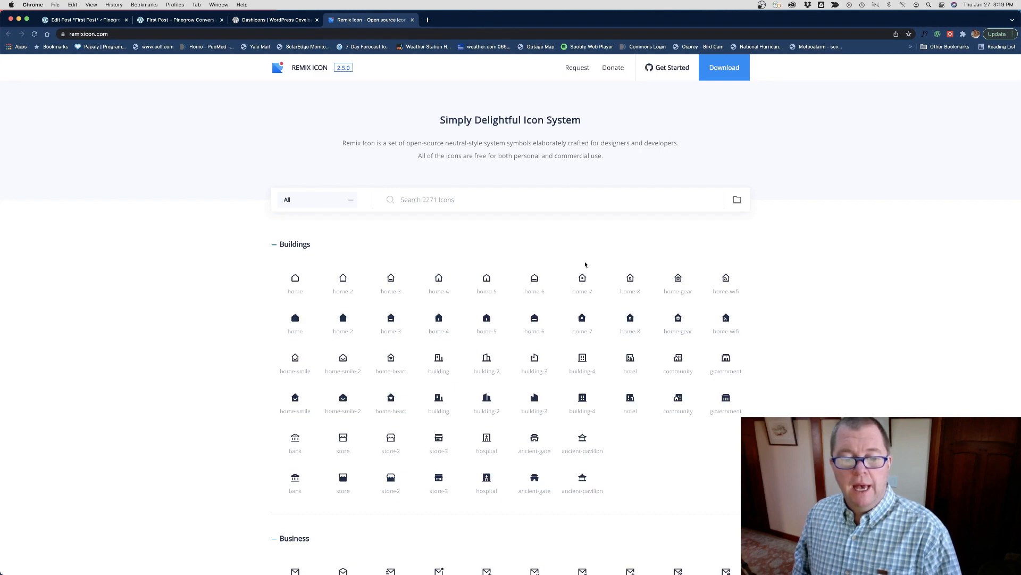
scroll(586, 264, down, 10)
scroll(585, 265, down, 5)
scroll(585, 264, down, 6)
scroll(585, 264, down, 9)
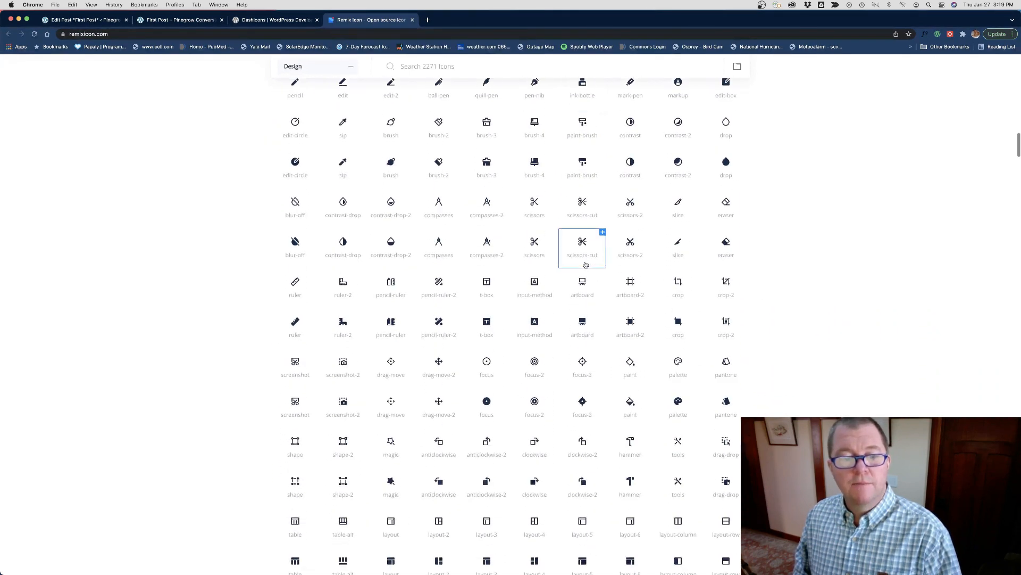
scroll(585, 265, up, 1)
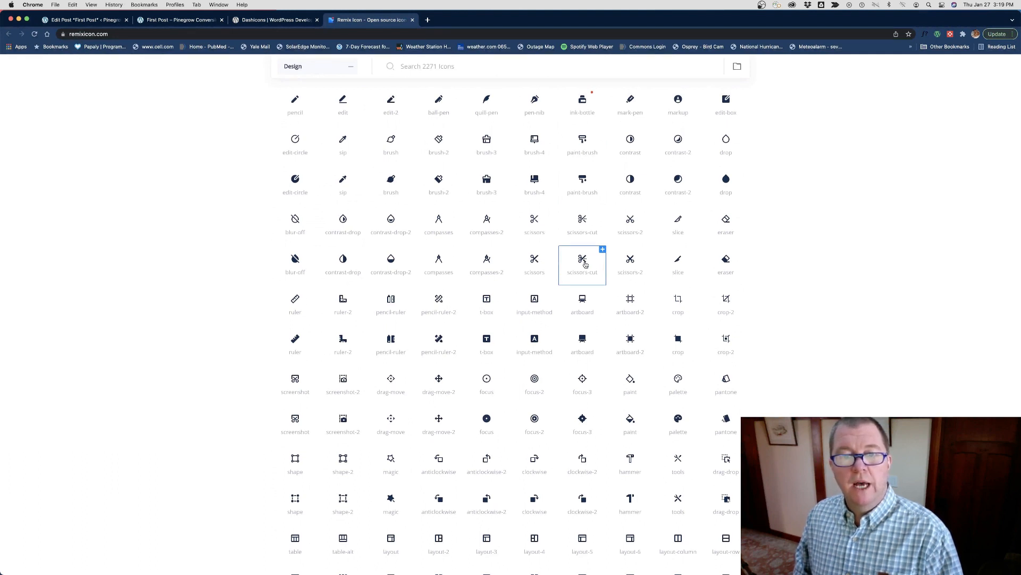
scroll(586, 264, down, 7)
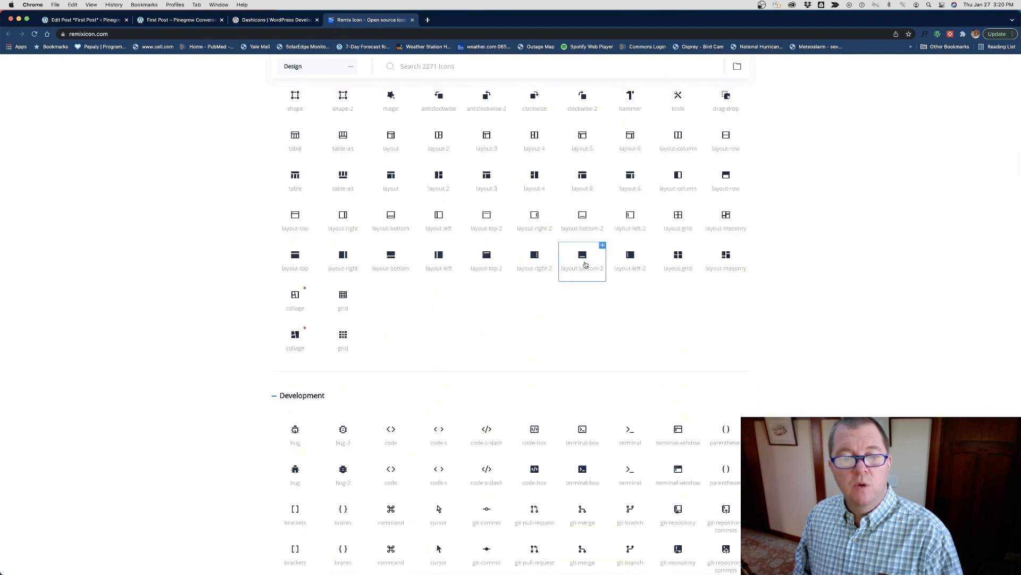
scroll(585, 265, up, 1)
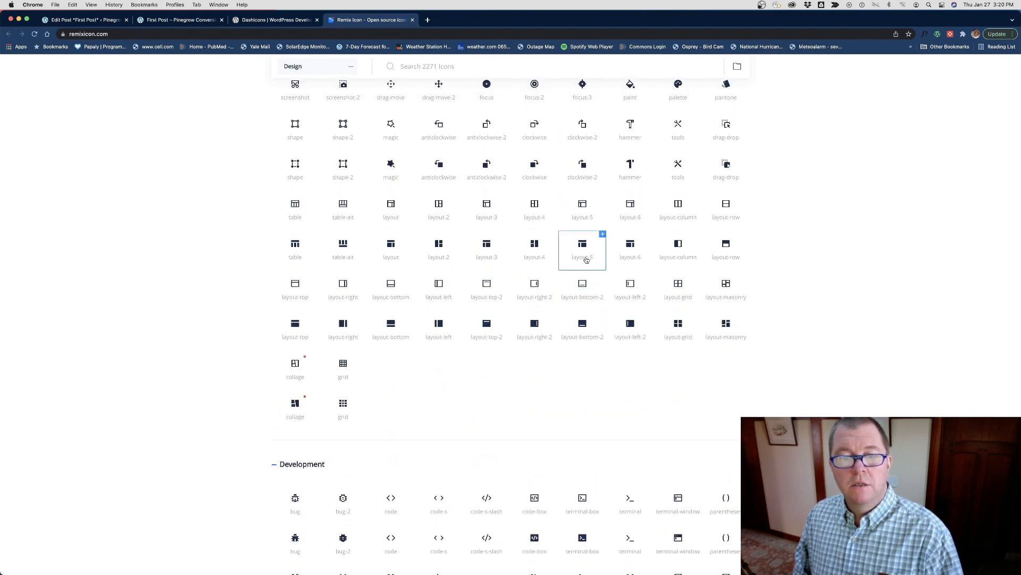
click(630, 171)
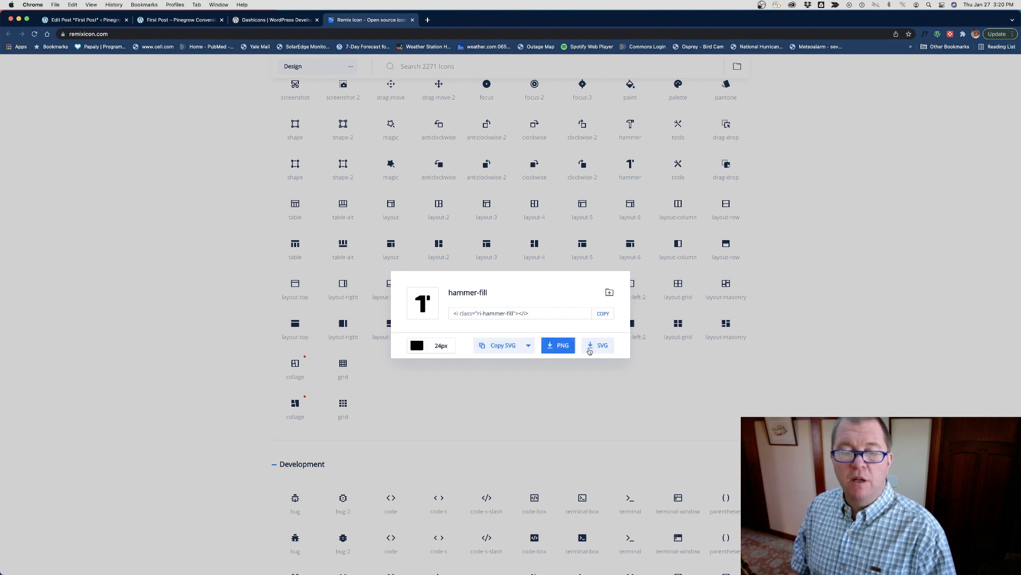
click(508, 348)
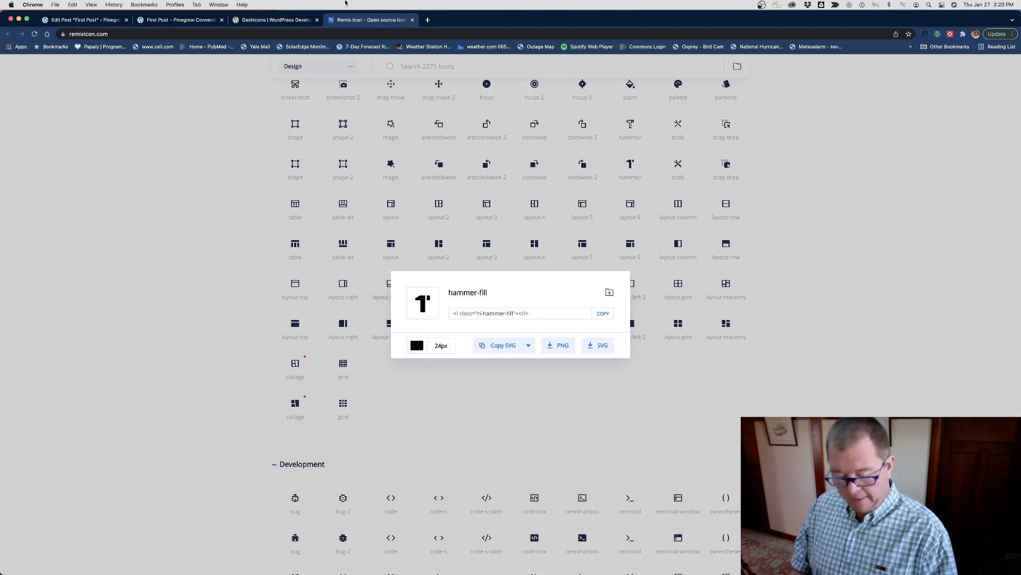
Step: Return to Pinegrow and replace the hero block's icon value with the copied SVG code
key(ctrl+Up)
click(439, 19)
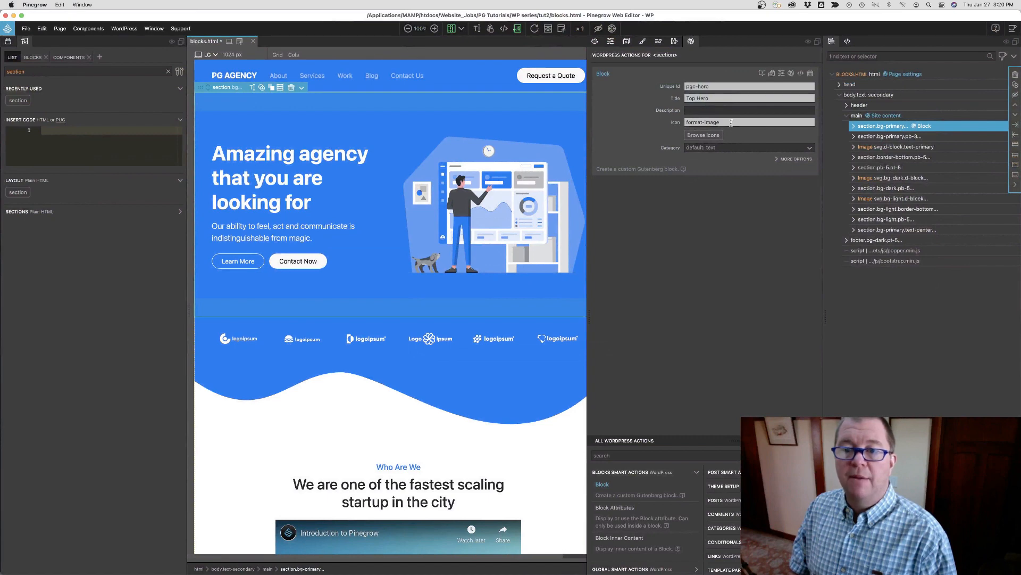
key(BackSpace)
key(cmd+v)
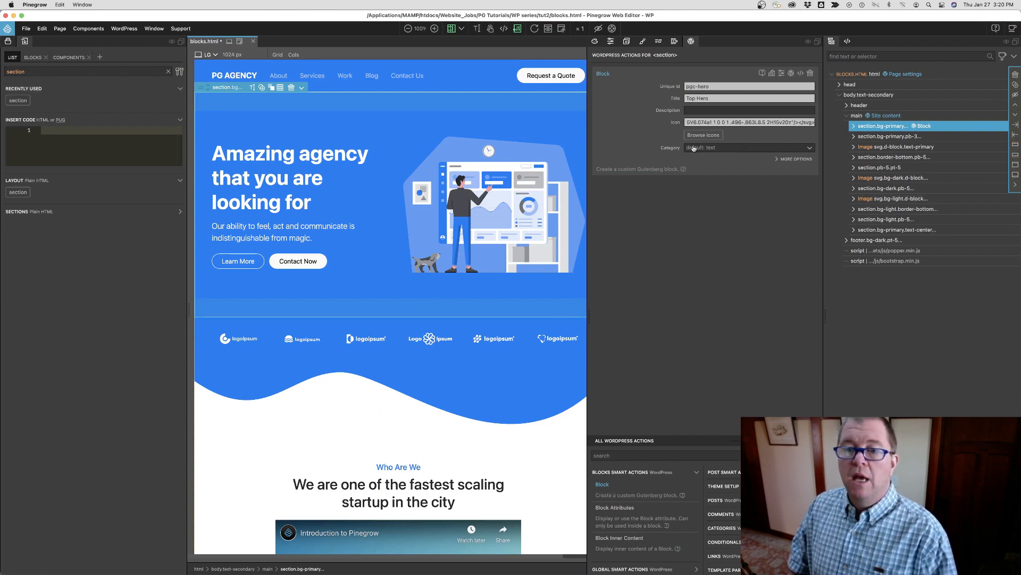
Step: Set the hero block's category to Custom
mouse_move(667, 150)
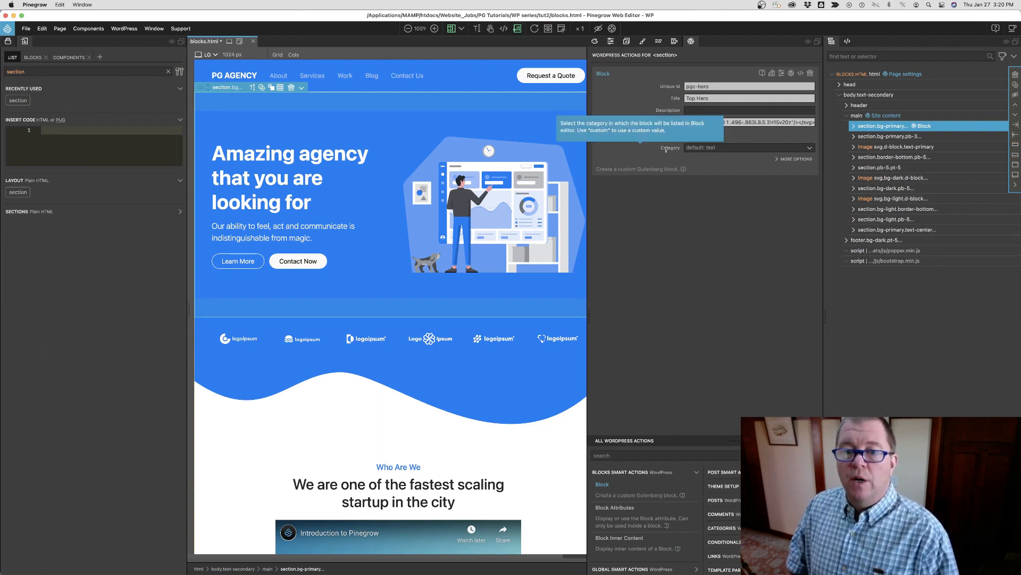
click(712, 148)
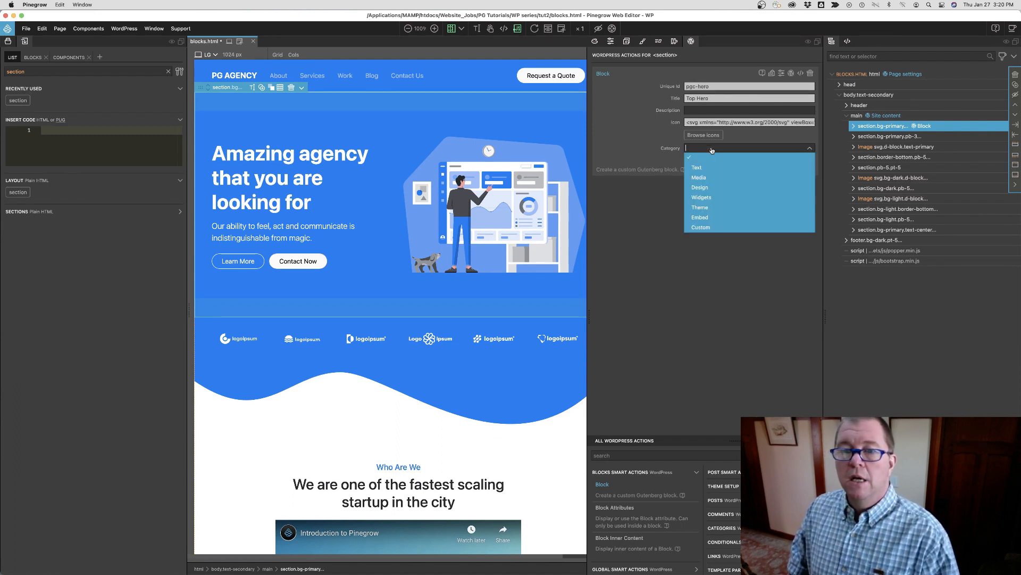
click(712, 229)
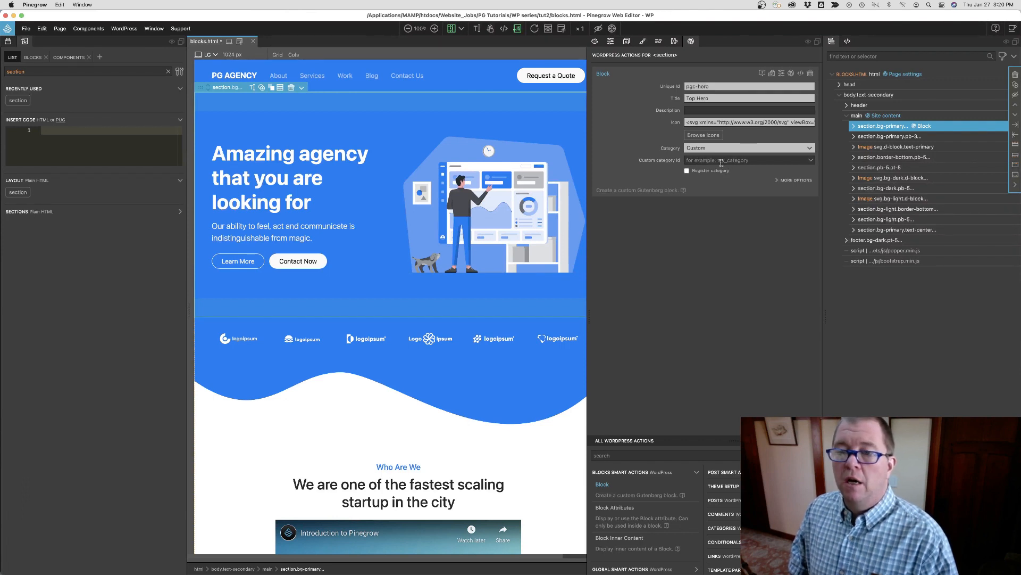
Step: Set the hero block's custom category id to pgc_theme_blocks
mouse_move(724, 166)
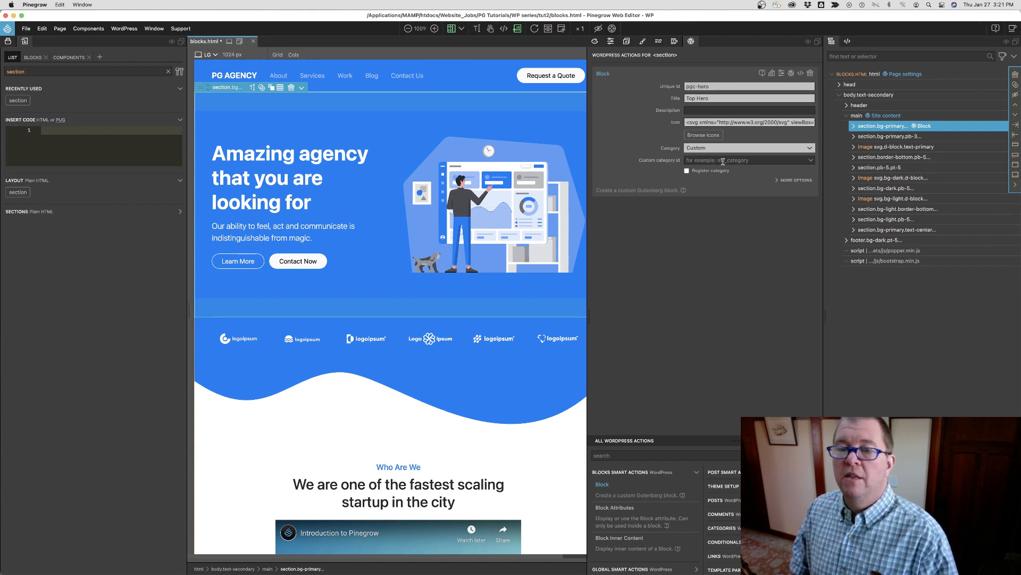
click(719, 161)
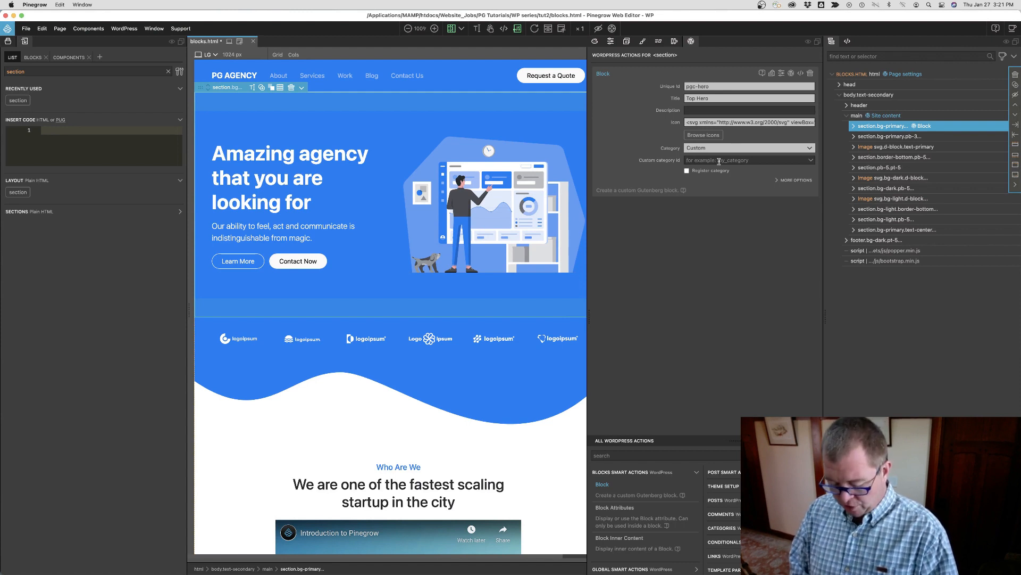
text(the)
key(BackSpace)
key(BackSpace)
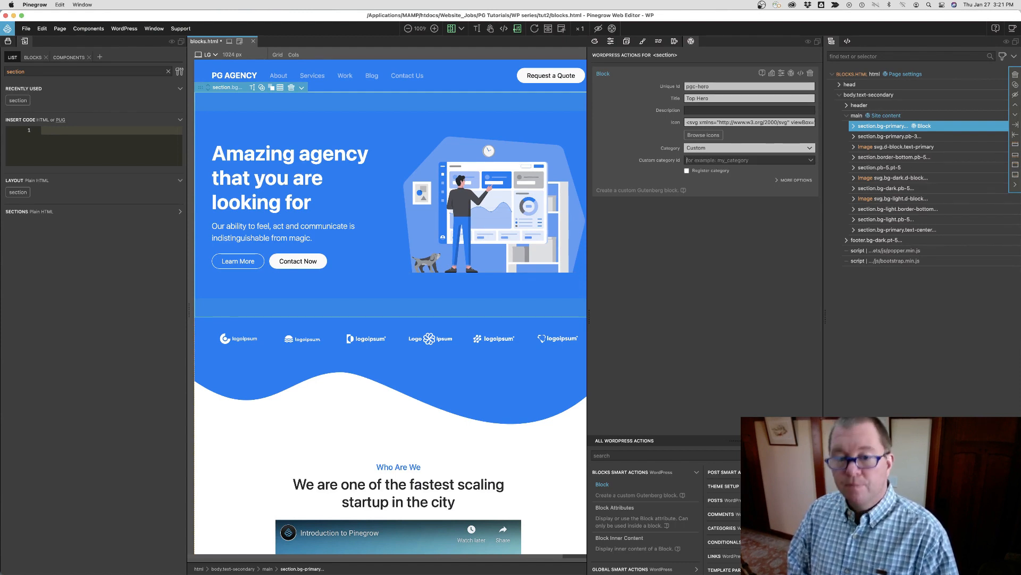
text(pgc_theme-blocks)
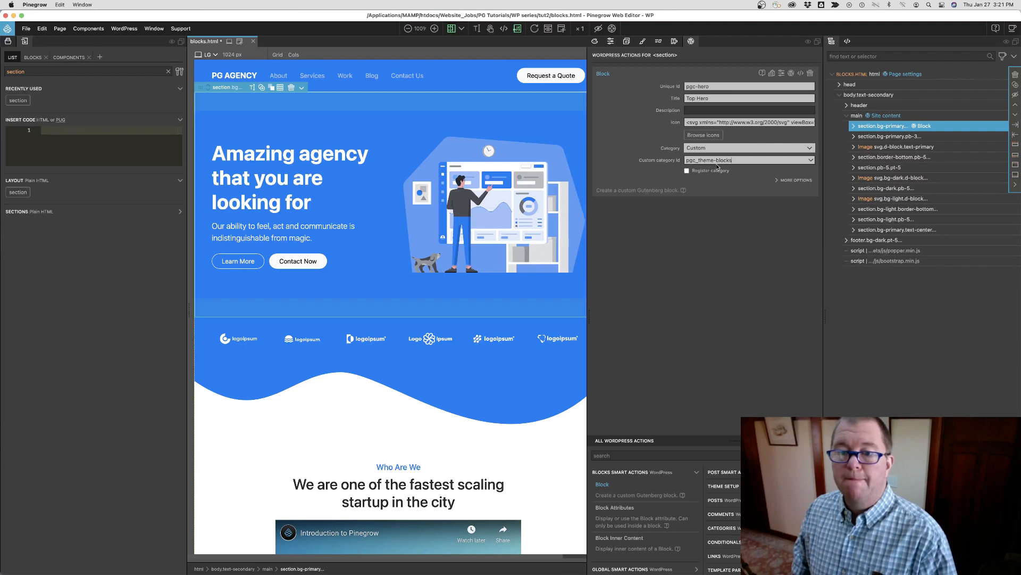
key(BackSpace)
key(BackSpace)
key(BackSpace)
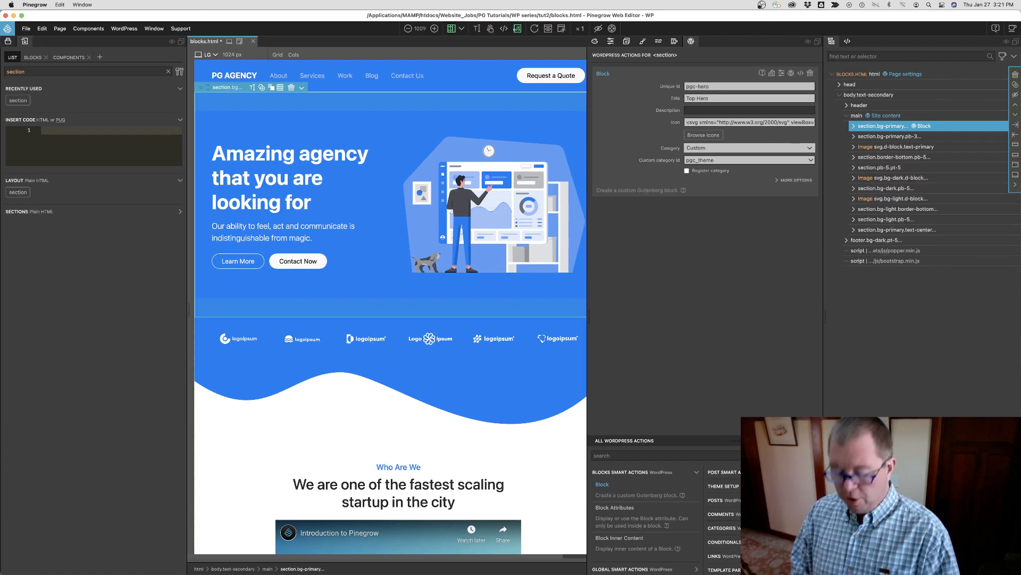
text(c)
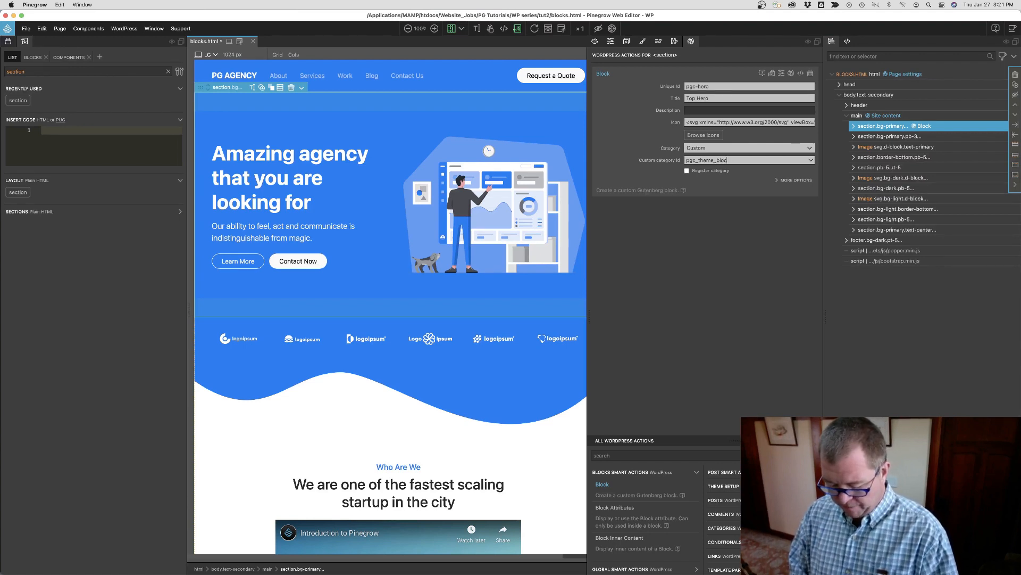
text(ks)
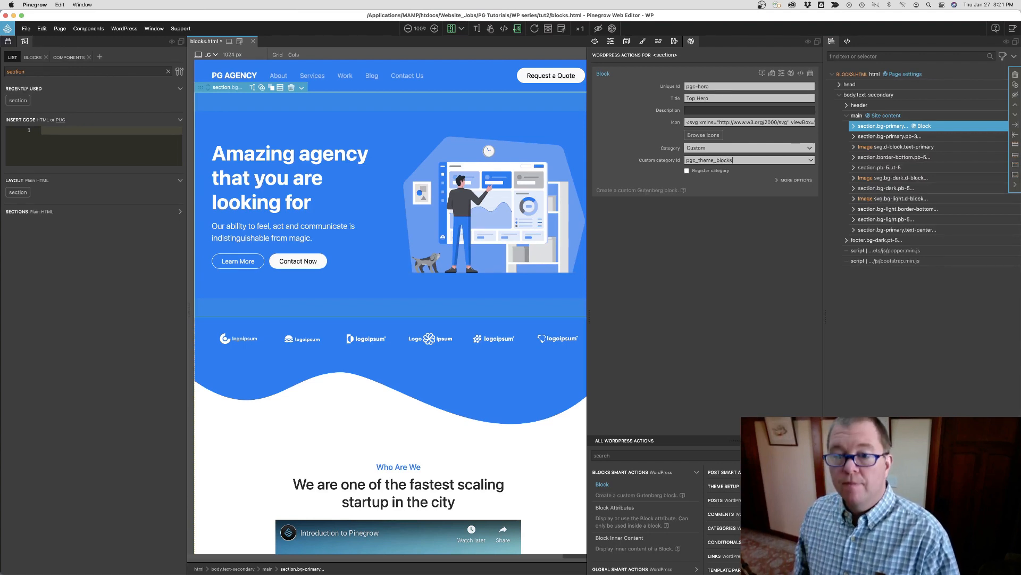
Step: Enable registering the custom category and name it PGC Theme Blocks
click(687, 171)
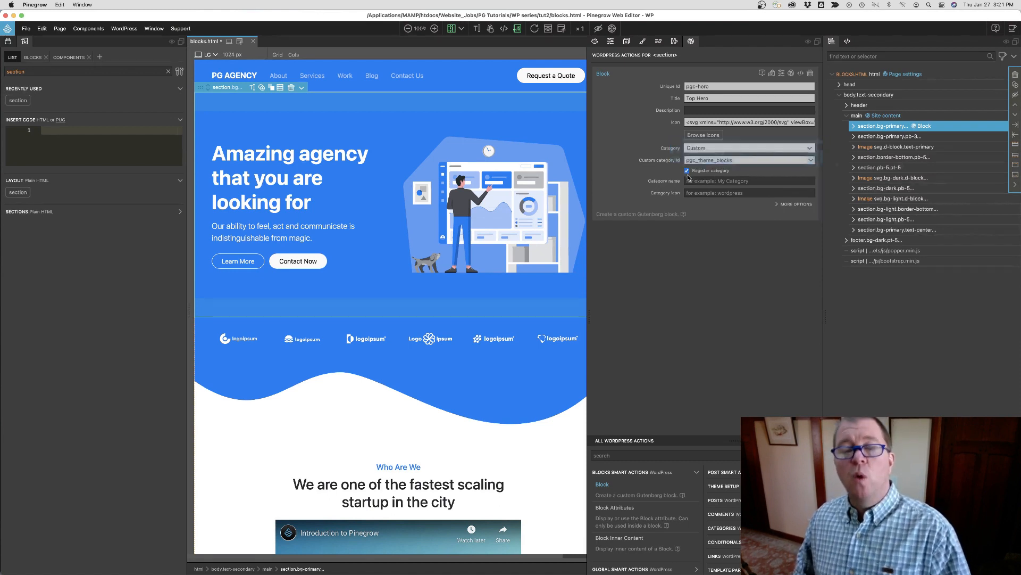
mouse_move(697, 172)
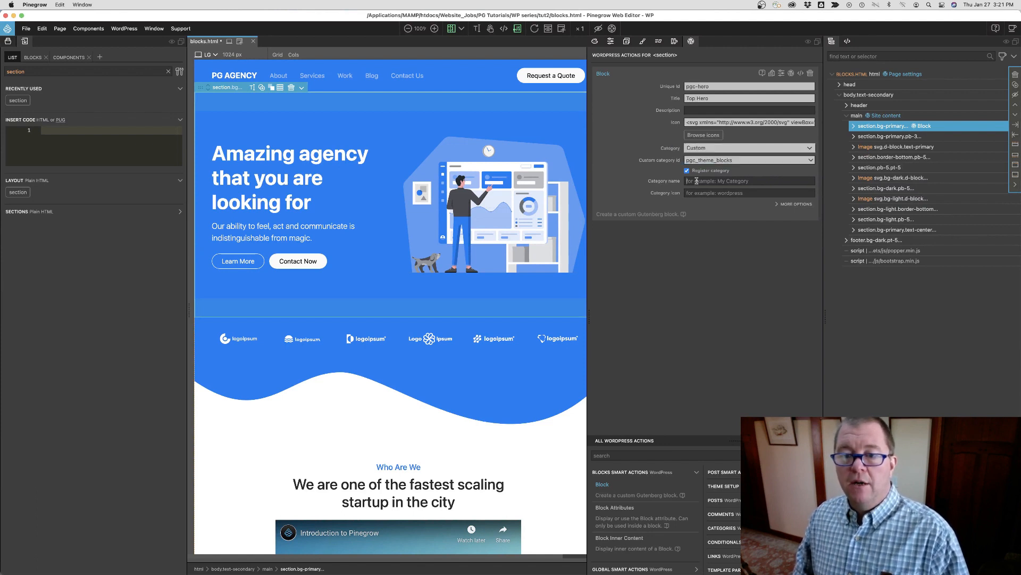
click(697, 181)
text(PGC Theme Blocks)
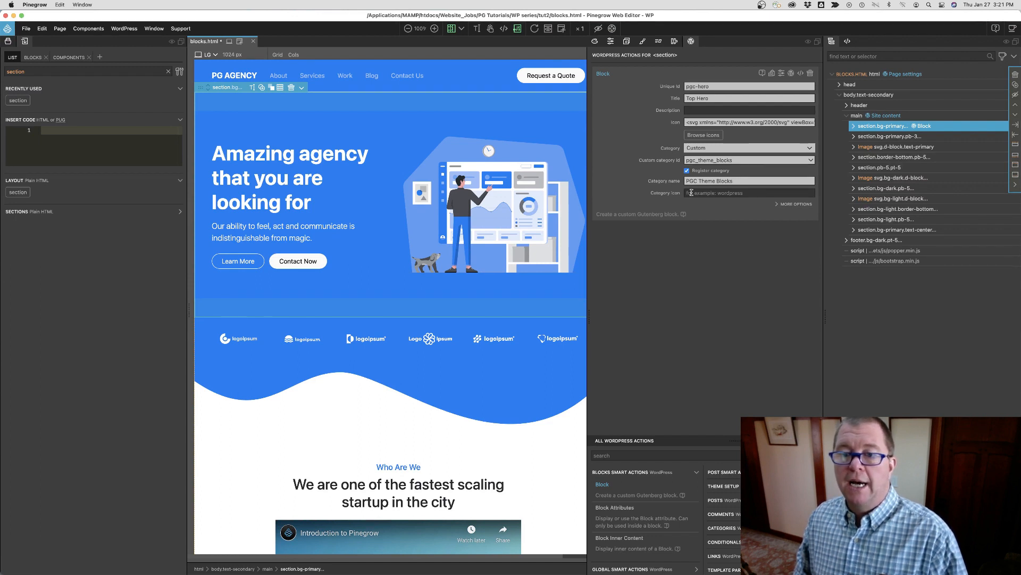
Step: Open the Bootstrap Icons library from the block's icon options and copy the SVG code of the box-seam icon
click(703, 136)
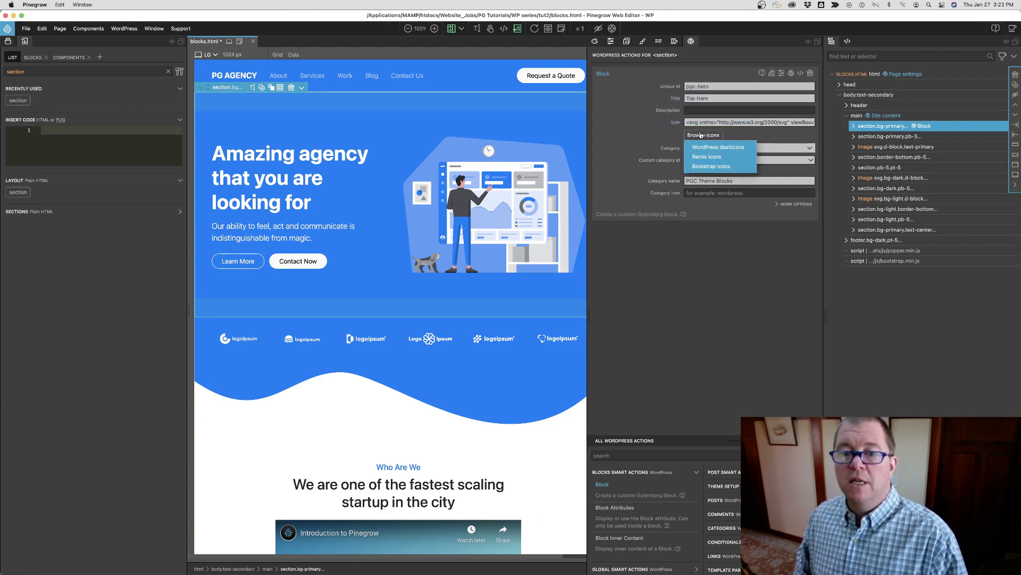
click(702, 166)
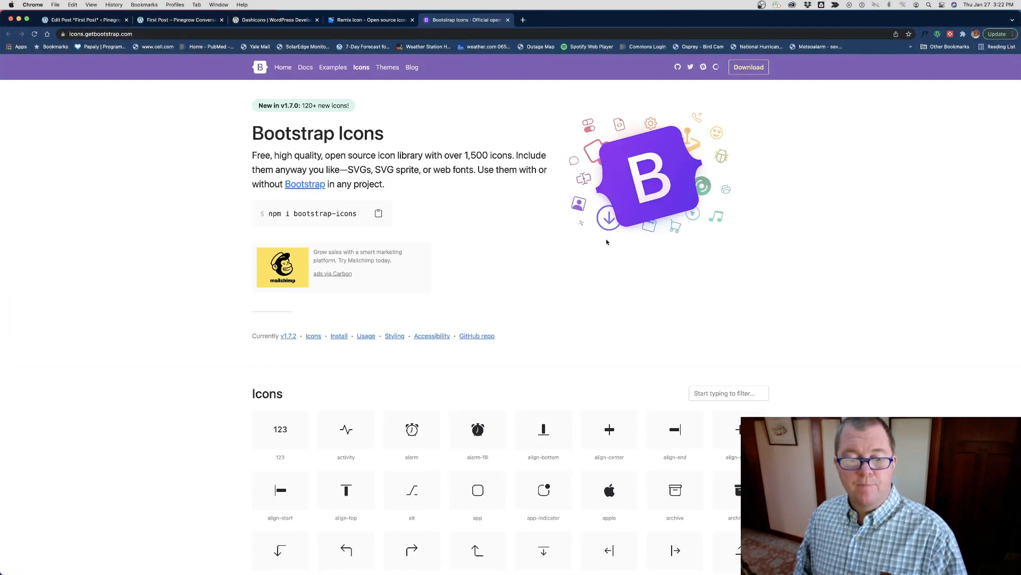
scroll(607, 242, down, 15)
scroll(606, 242, down, 7)
scroll(606, 244, down, 6)
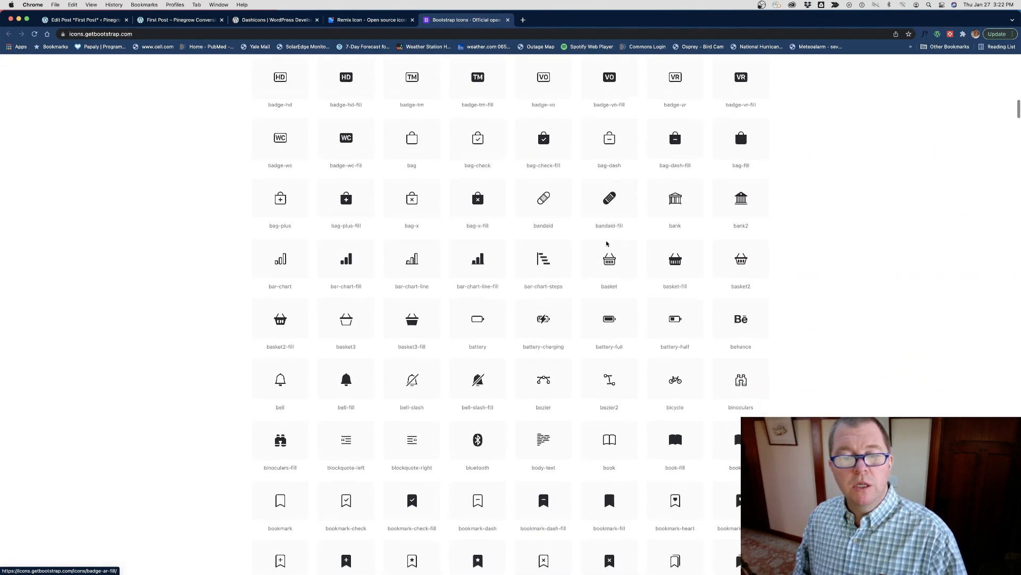
scroll(607, 244, down, 4)
scroll(607, 244, down, 6)
scroll(607, 243, down, 6)
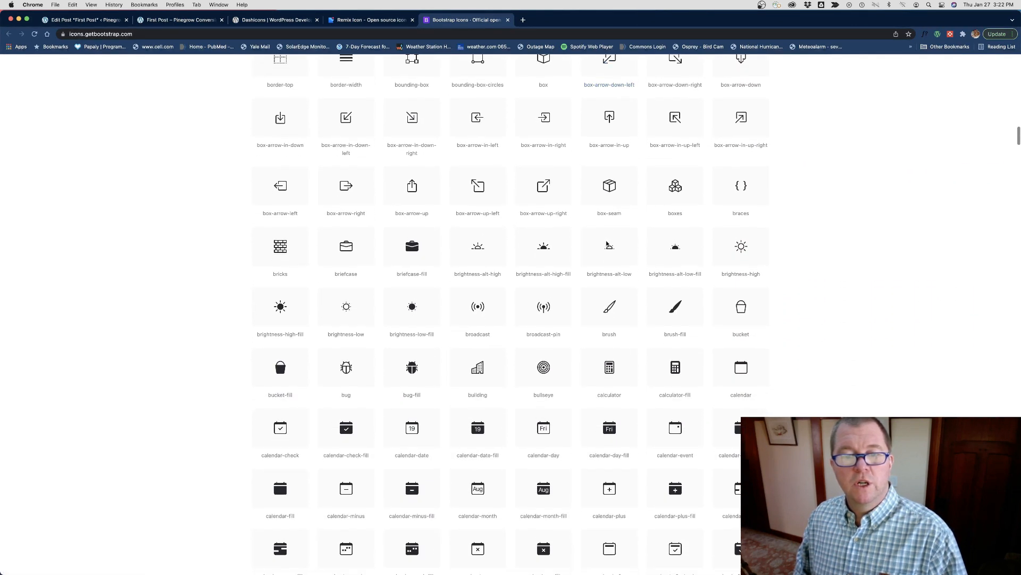
click(609, 183)
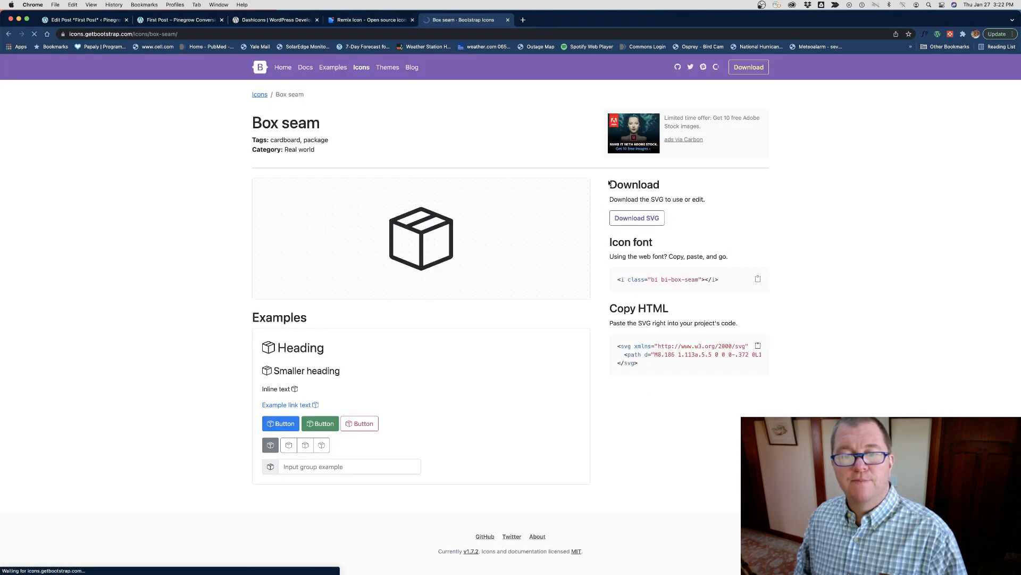
click(633, 222)
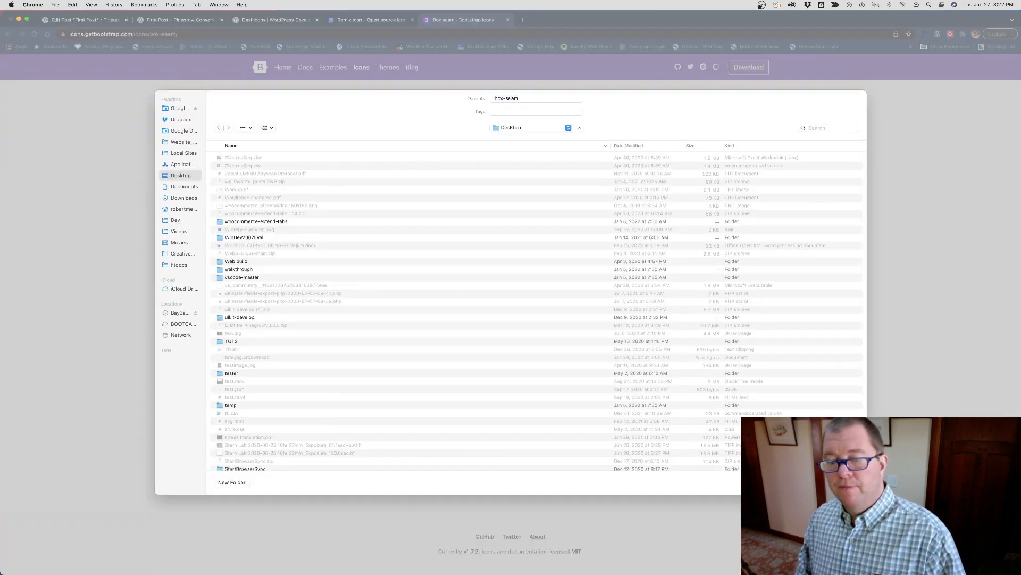
key(Return)
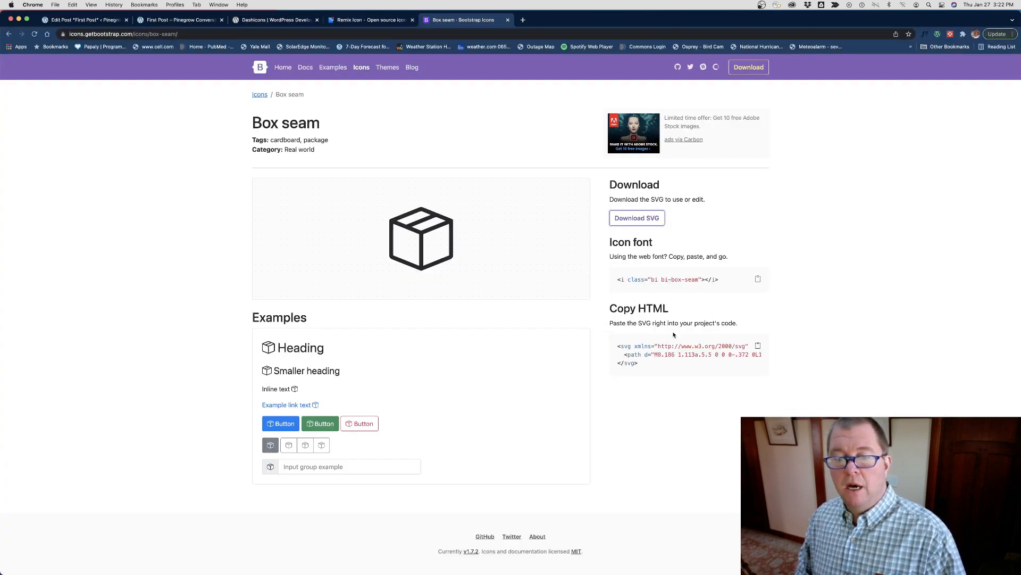
click(759, 349)
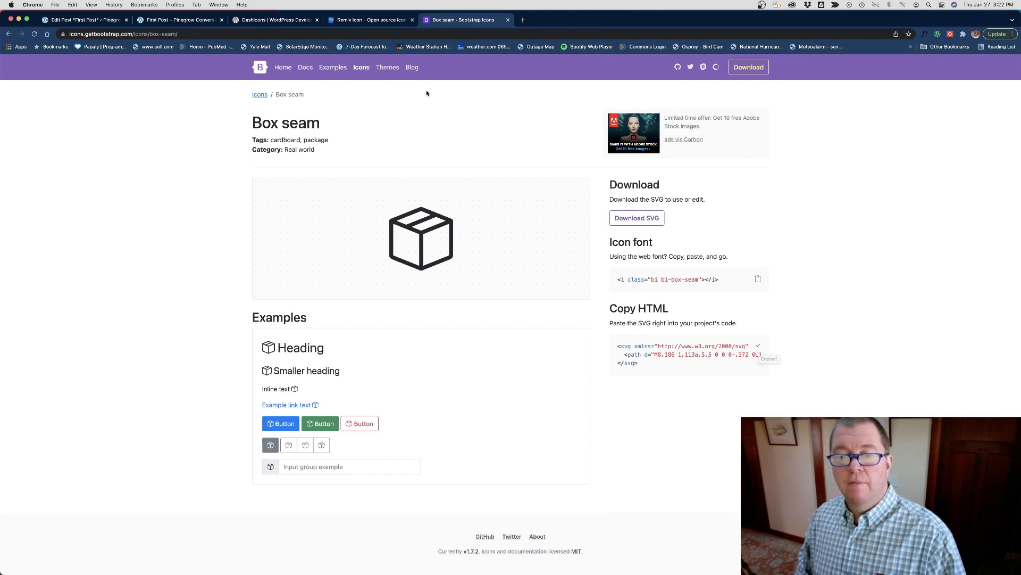
Step: Return to Pinegrow and paste the copied SVG code as the category icon
key(ctrl+Up)
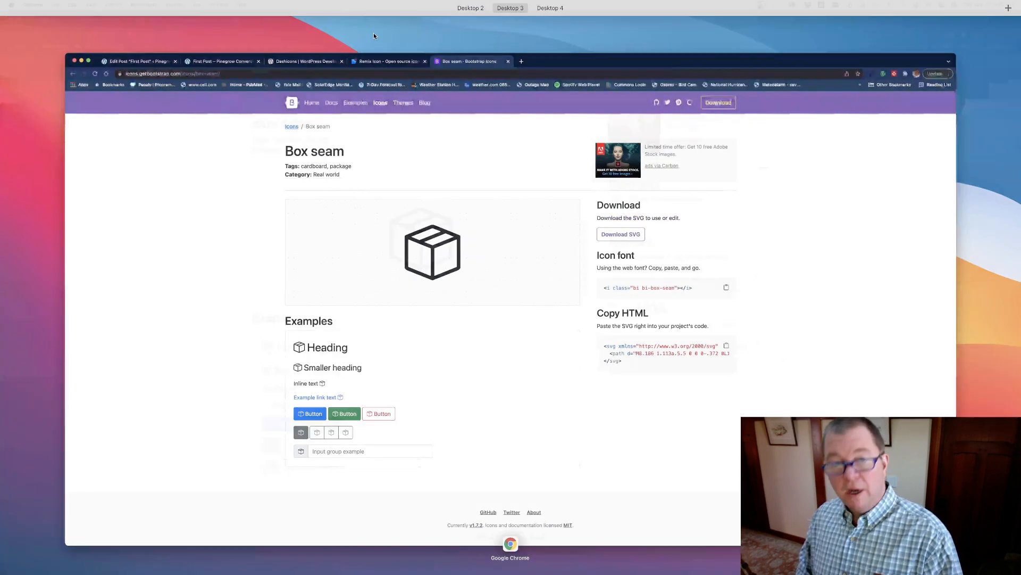
click(434, 30)
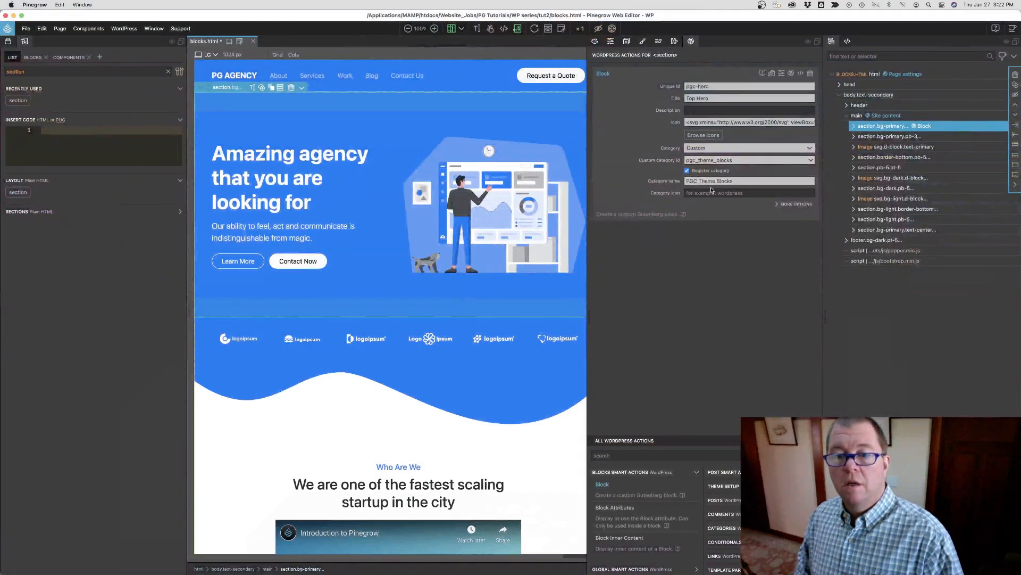
key(super+v)
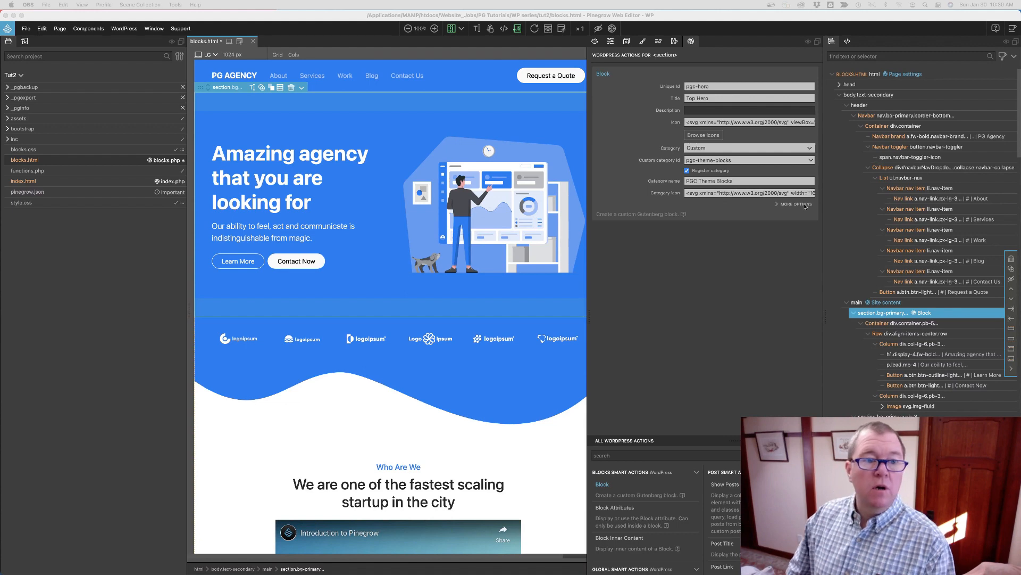
Step: Save blocks.html and export the theme, overwriting all the listed block files
click(587, 235)
key(super+s)
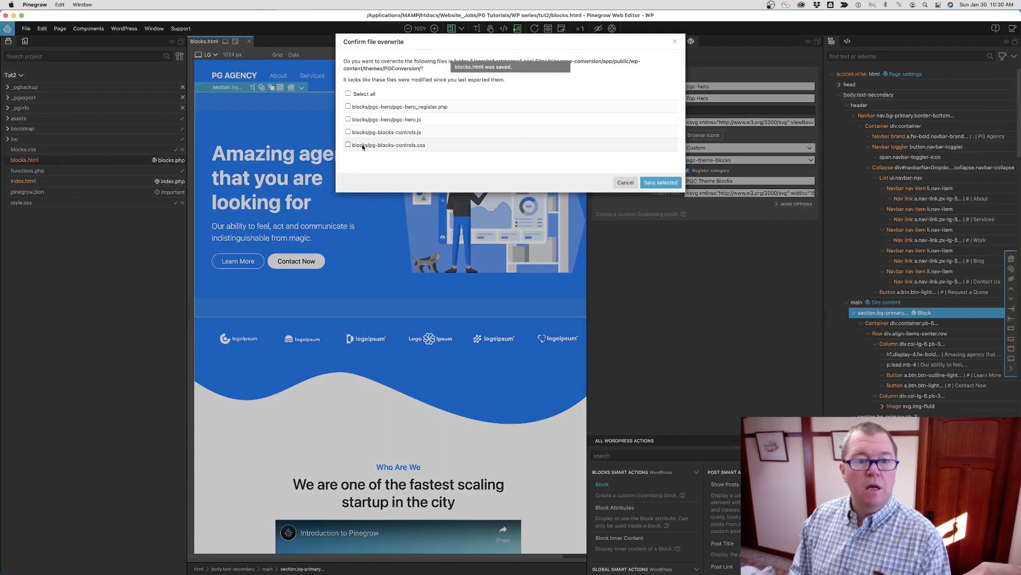
click(348, 94)
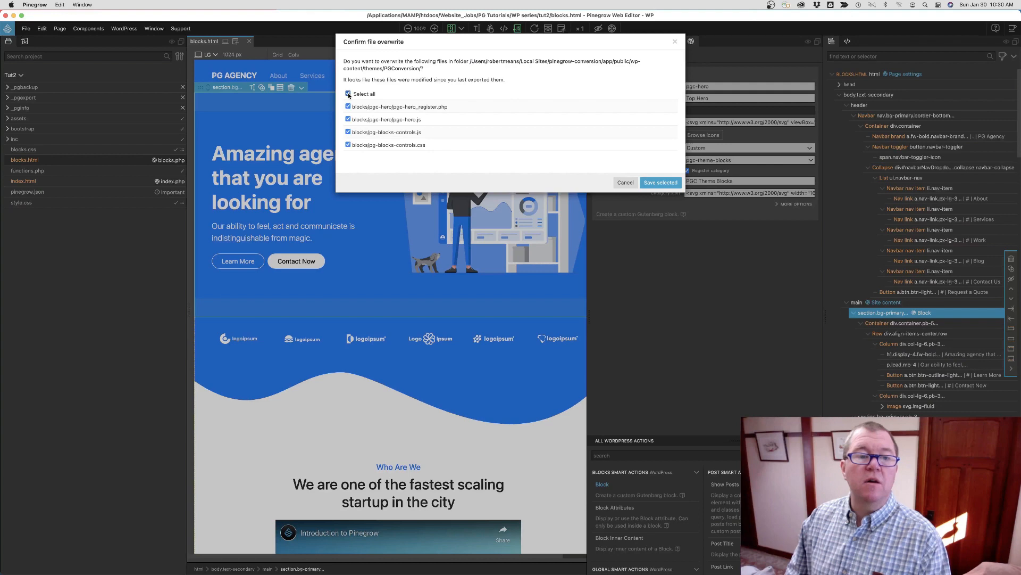
click(664, 183)
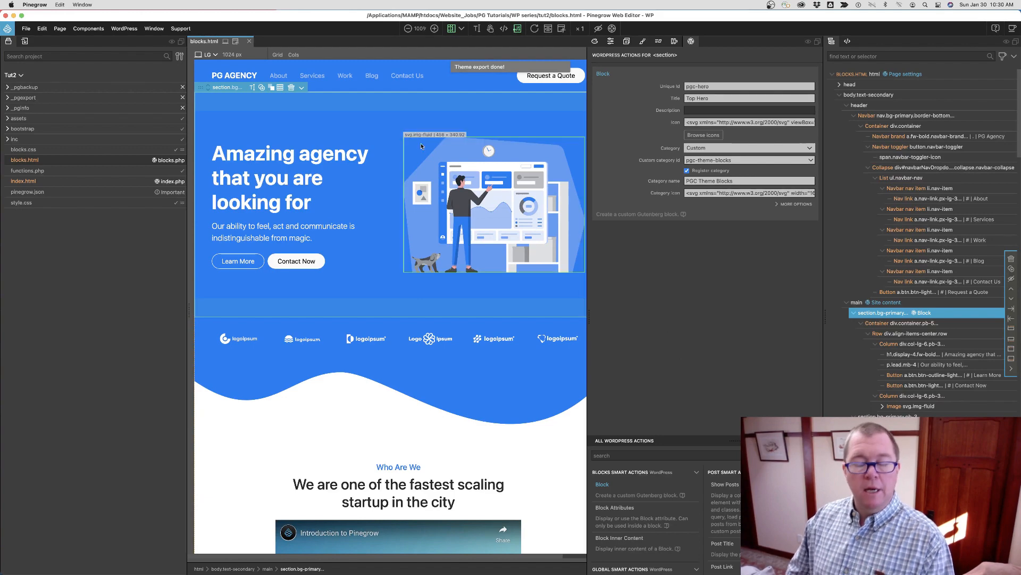
Step: Switch to the WordPress post editor in Chrome, reload First Post and insert the Top Hero block from PGC Theme Blocks
key(ctrl+Up)
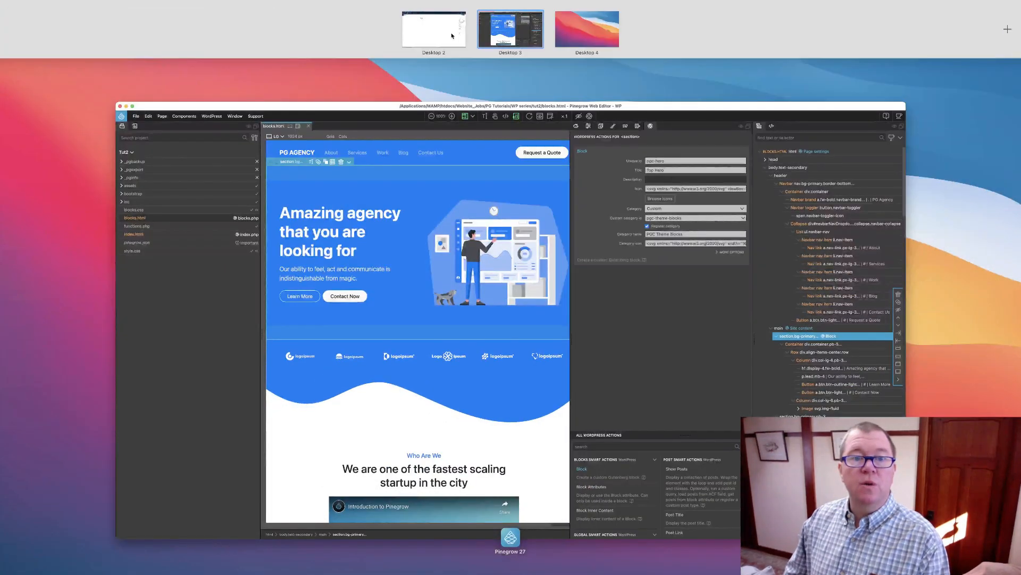
click(450, 37)
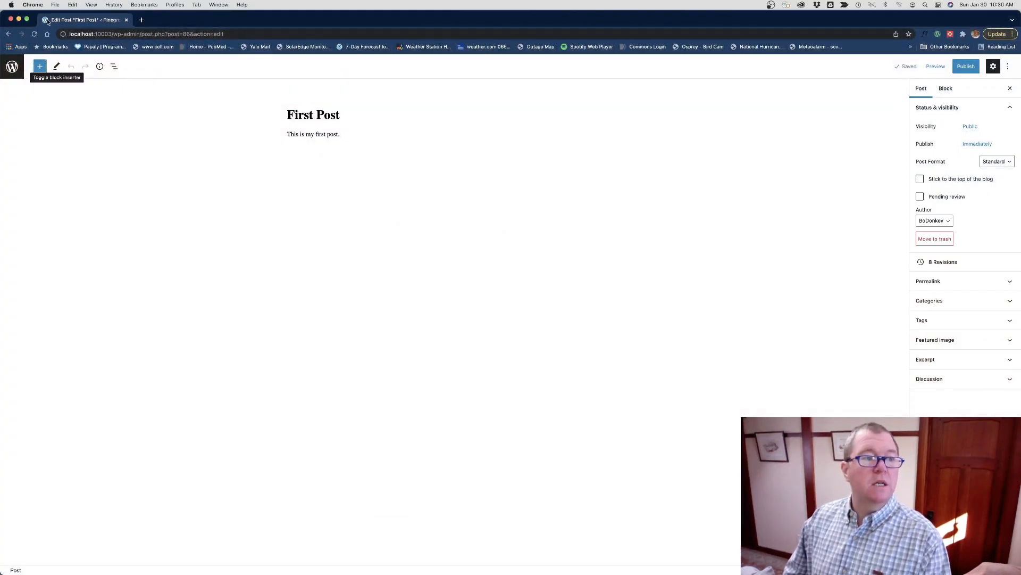
click(34, 35)
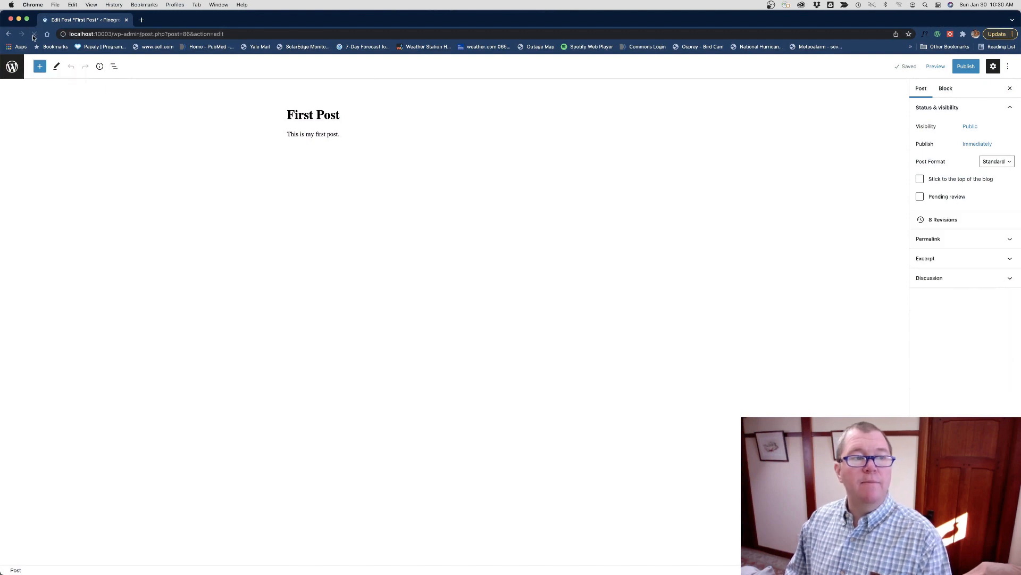
click(39, 67)
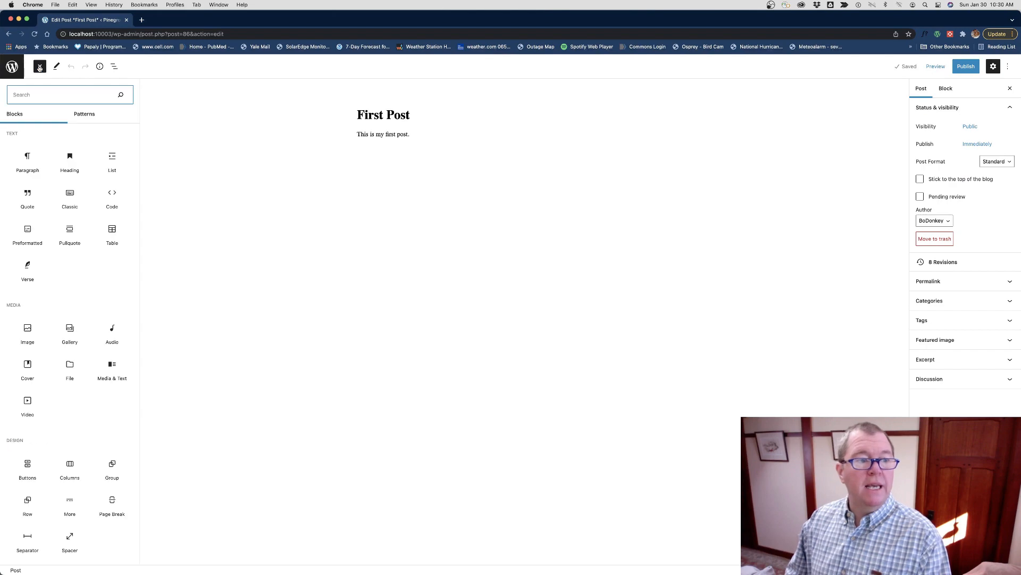
scroll(97, 205, down, 15)
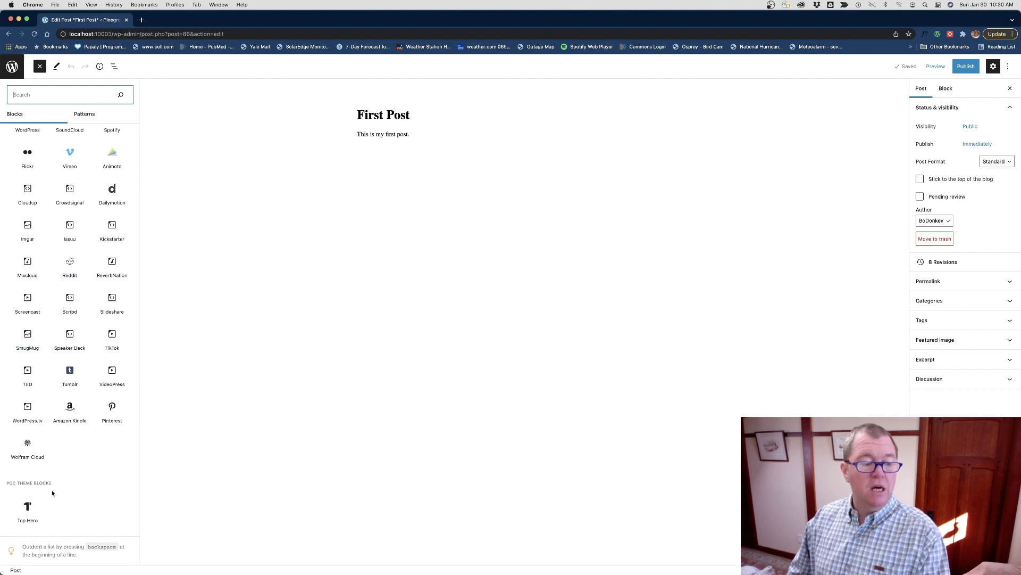
click(25, 510)
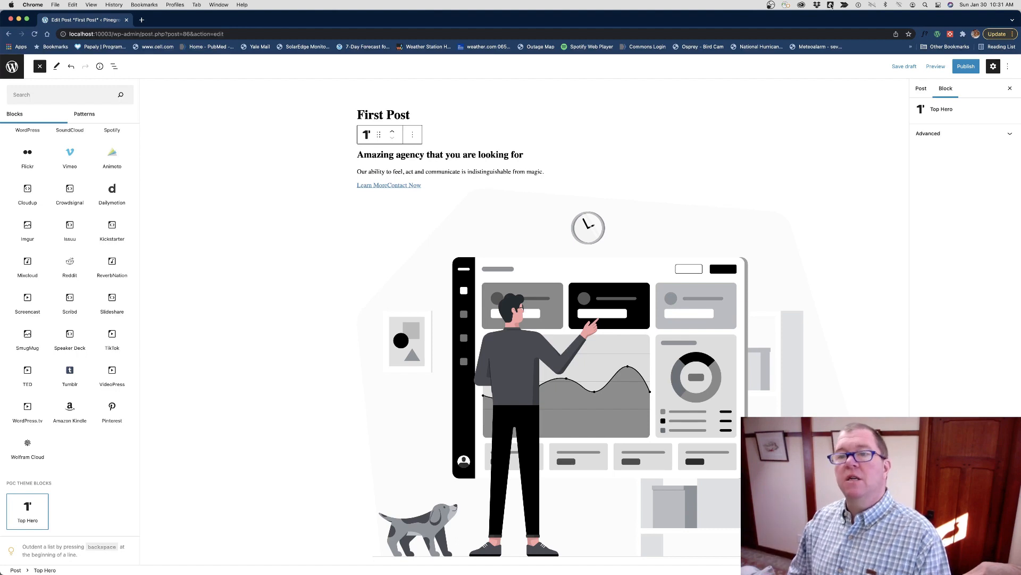
Step: Save the First Post draft and preview it in a new browser tab
click(898, 70)
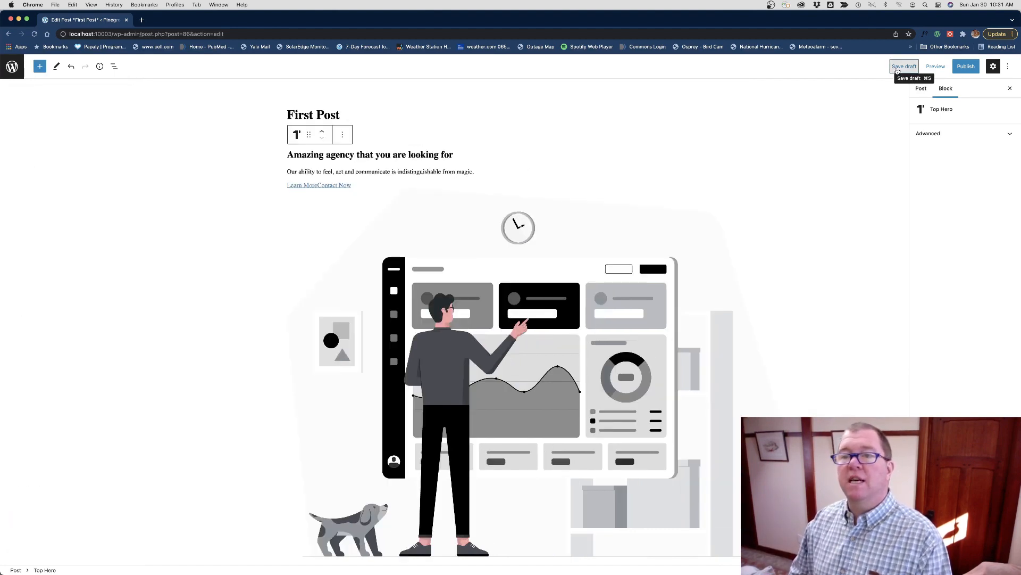
click(938, 67)
click(884, 140)
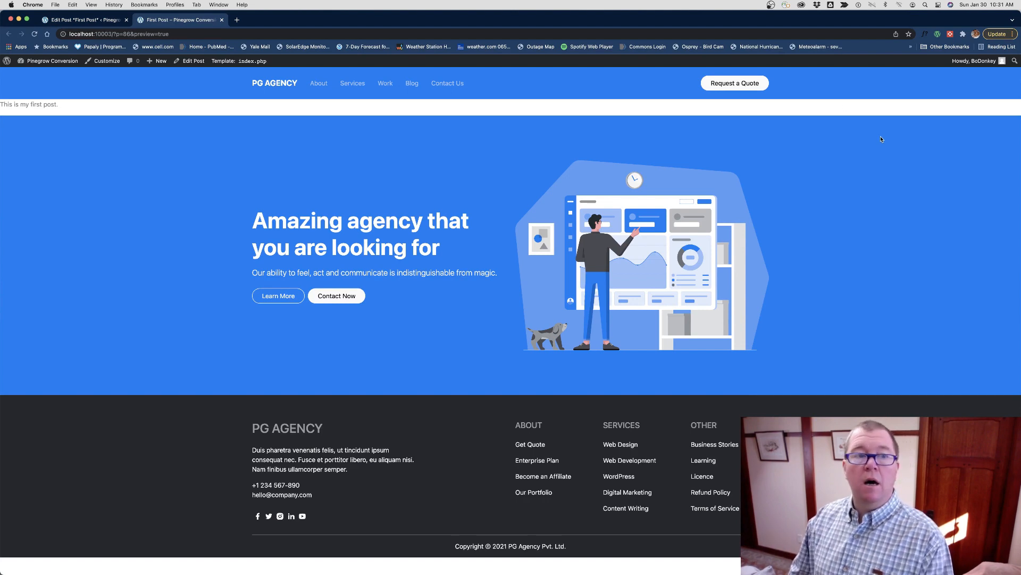
Step: Check the Top Hero block's appearance in the First Post editor and switch back to Pinegrow
click(85, 19)
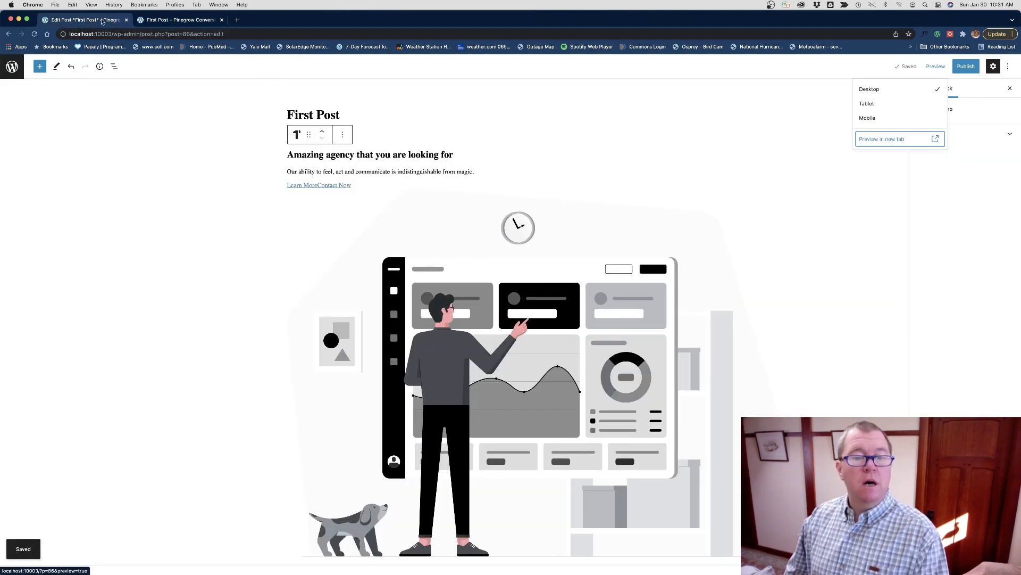
click(341, 154)
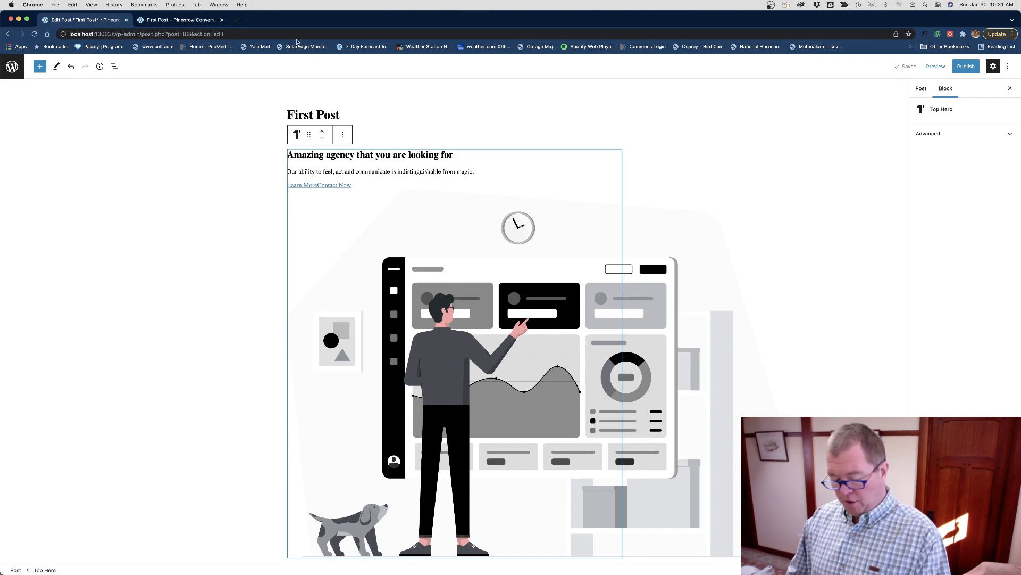
key(ctrl+Up)
click(506, 33)
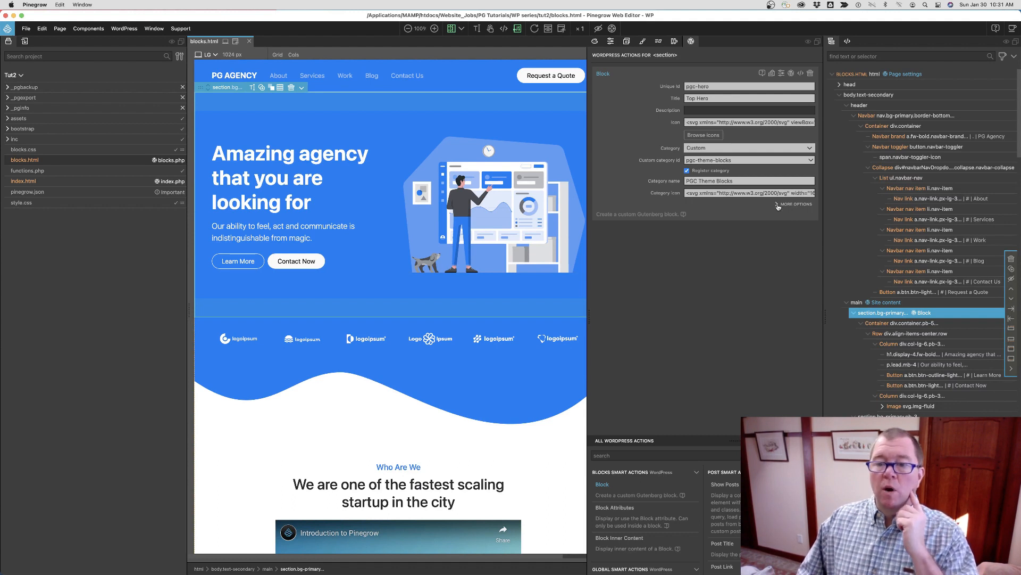
Step: Examine the Top Hero block's additional options and the background rules in blocks.css
click(778, 205)
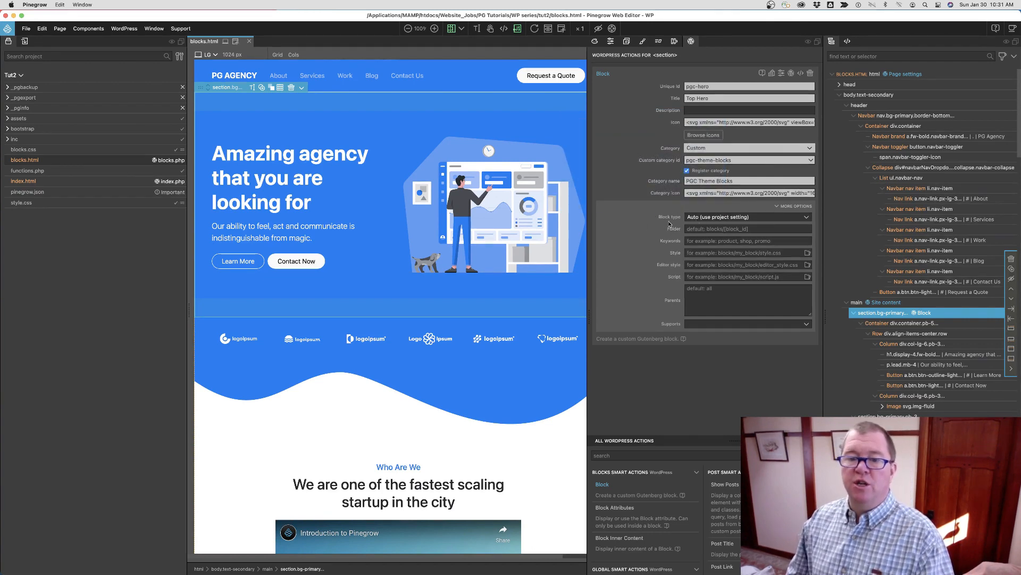
mouse_move(643, 241)
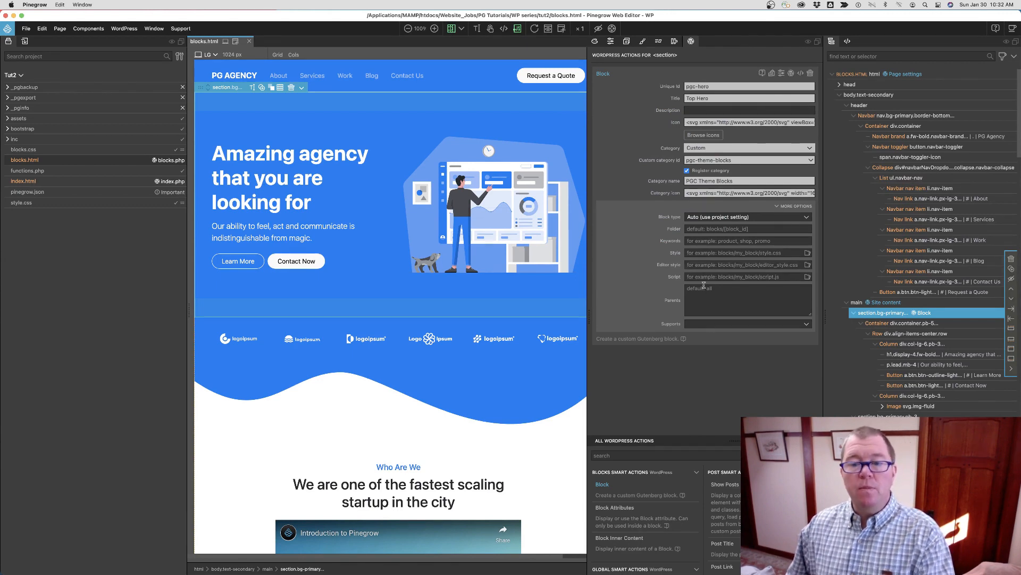
mouse_move(666, 254)
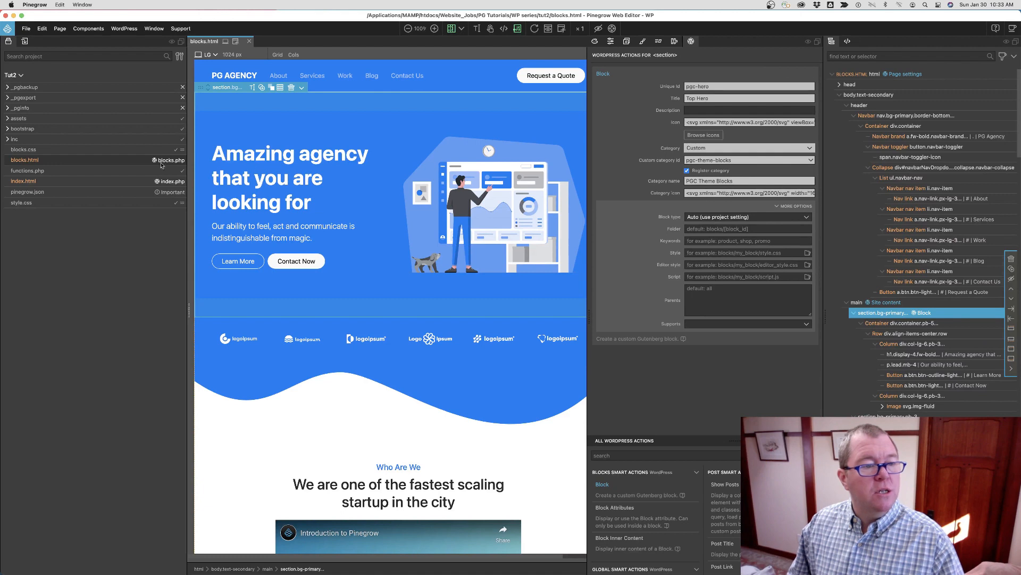
click(90, 148)
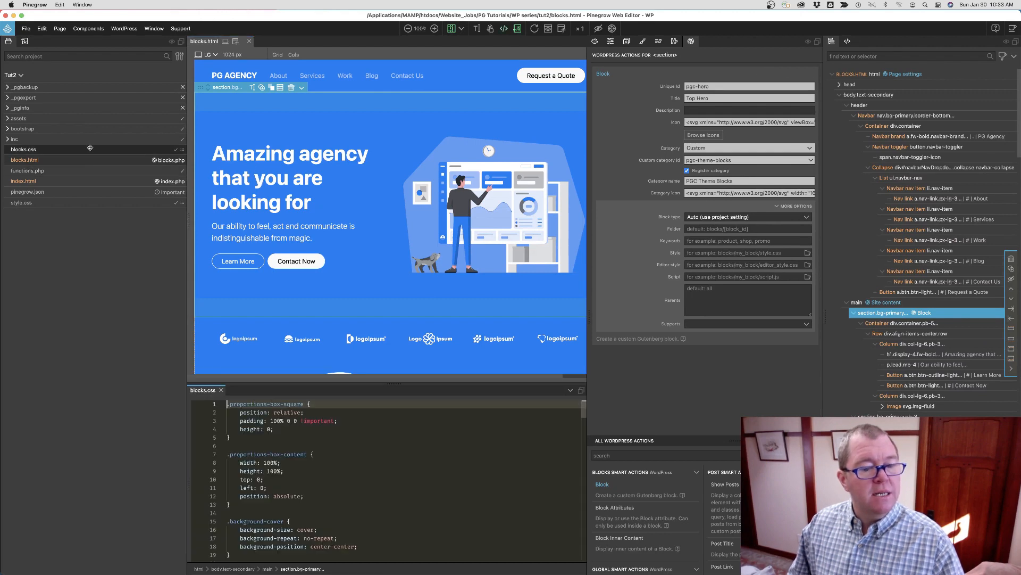
scroll(350, 459, down, 5)
scroll(350, 459, down, 5)
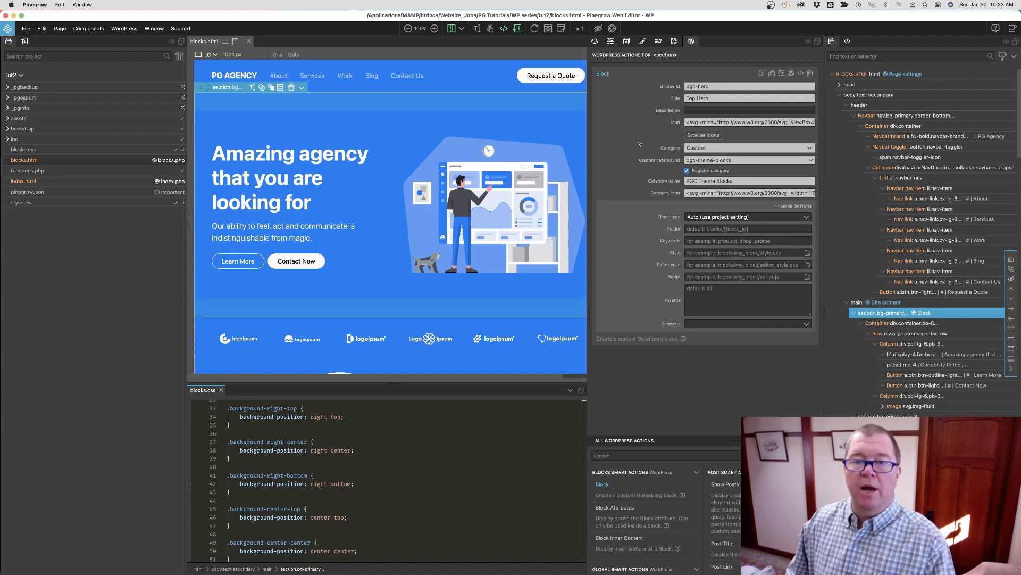
click(795, 209)
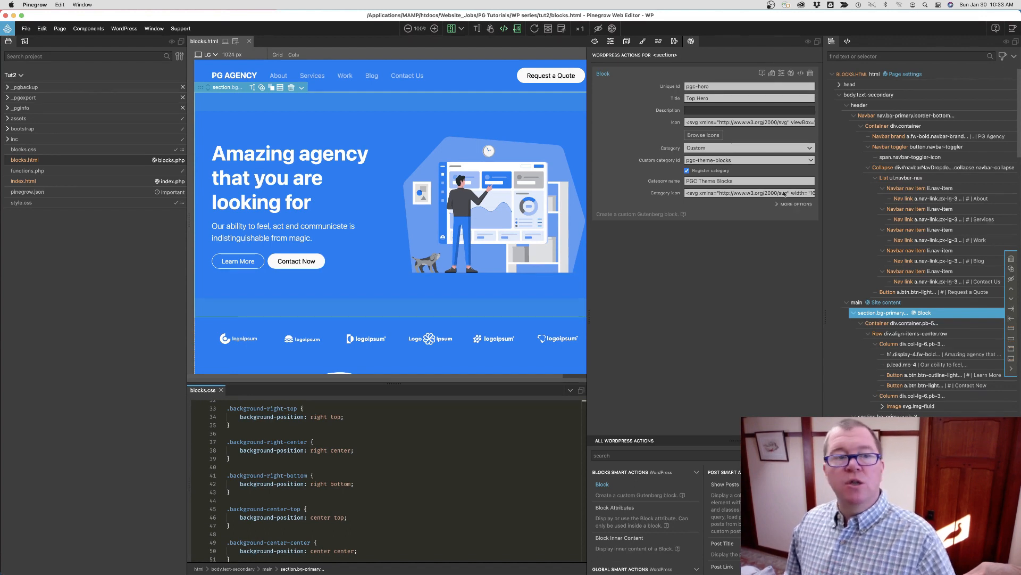
Step: In the WordPress theme settings, set Editor stylesheet 1 to bootstrap/css/bootstrap.min.css from the tut2 project folder
click(126, 30)
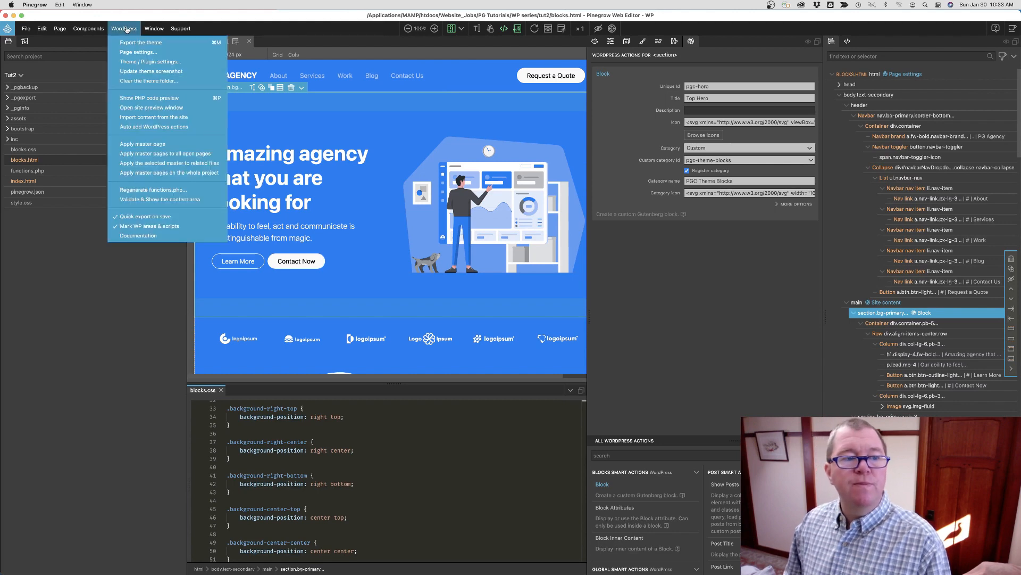
click(142, 62)
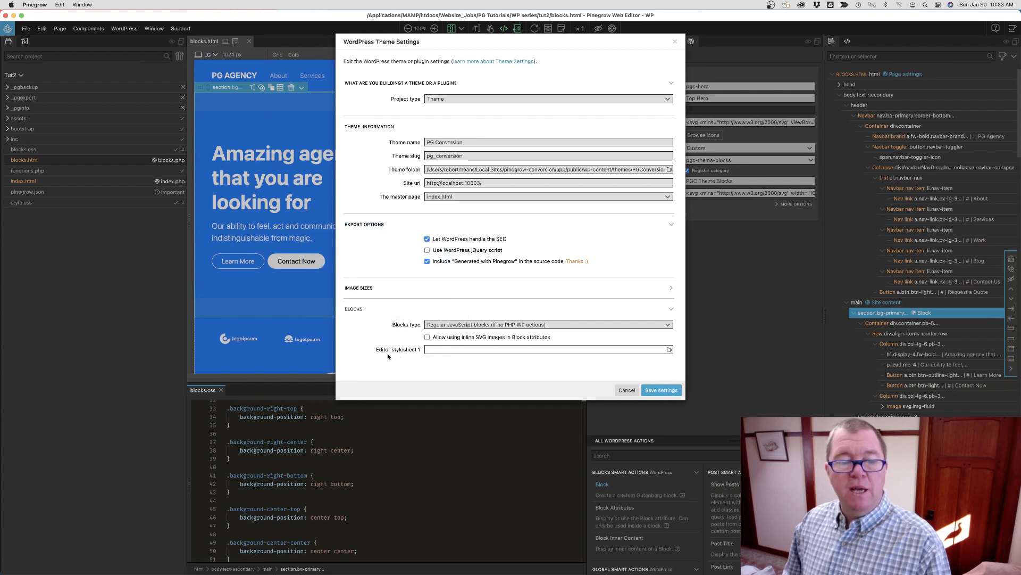
click(669, 350)
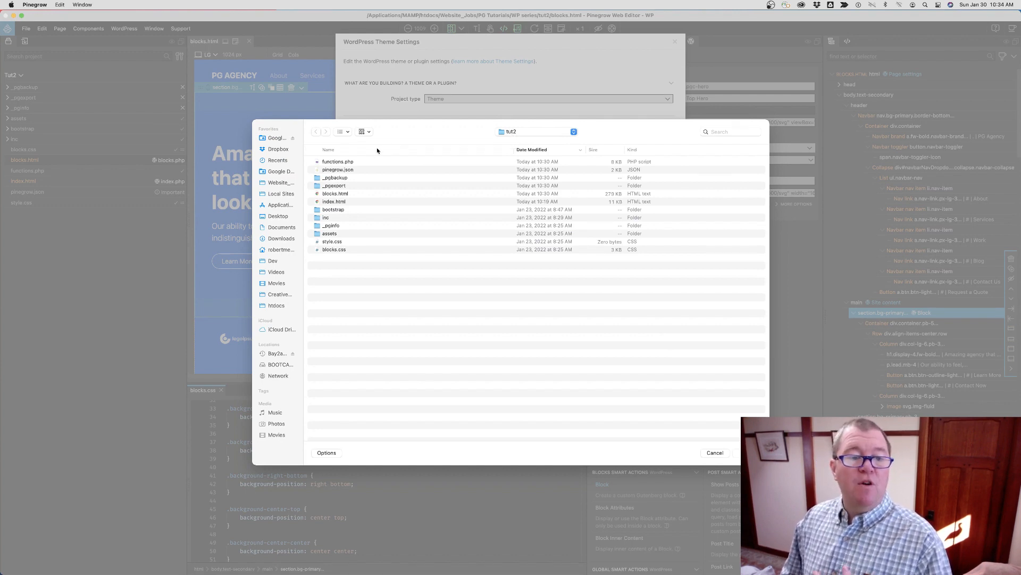
double_click(317, 211)
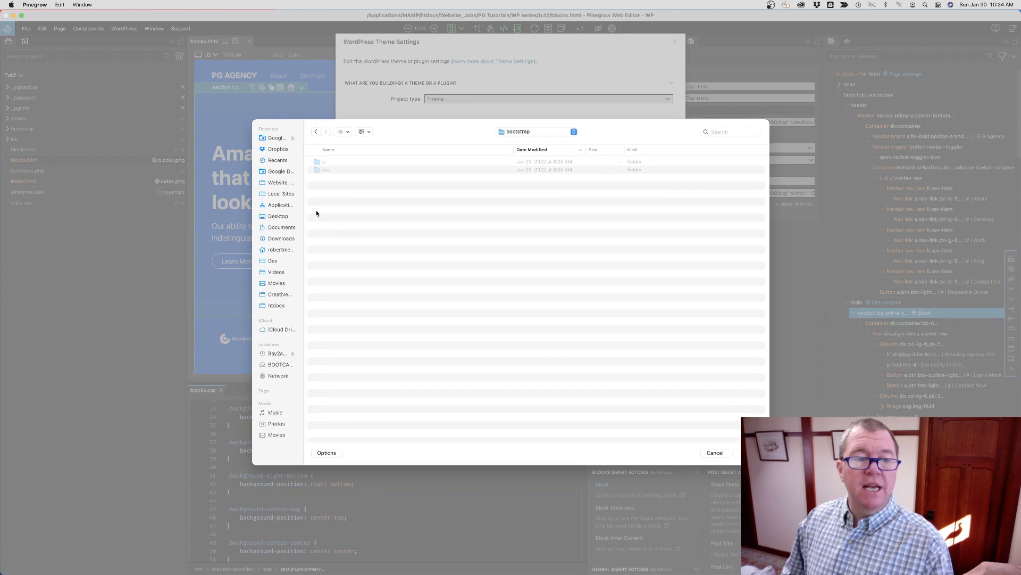
double_click(314, 170)
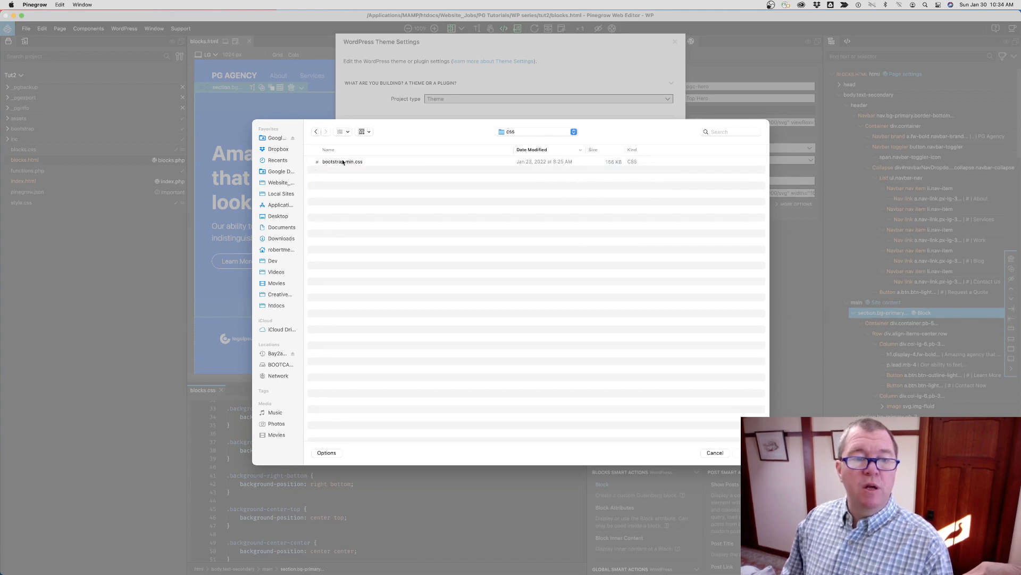
click(349, 164)
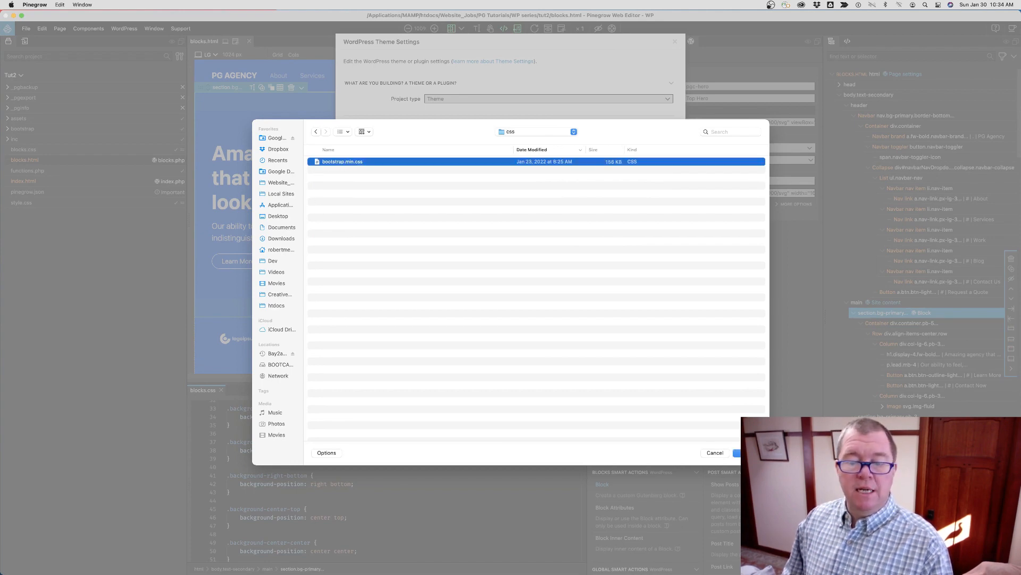
key(Return)
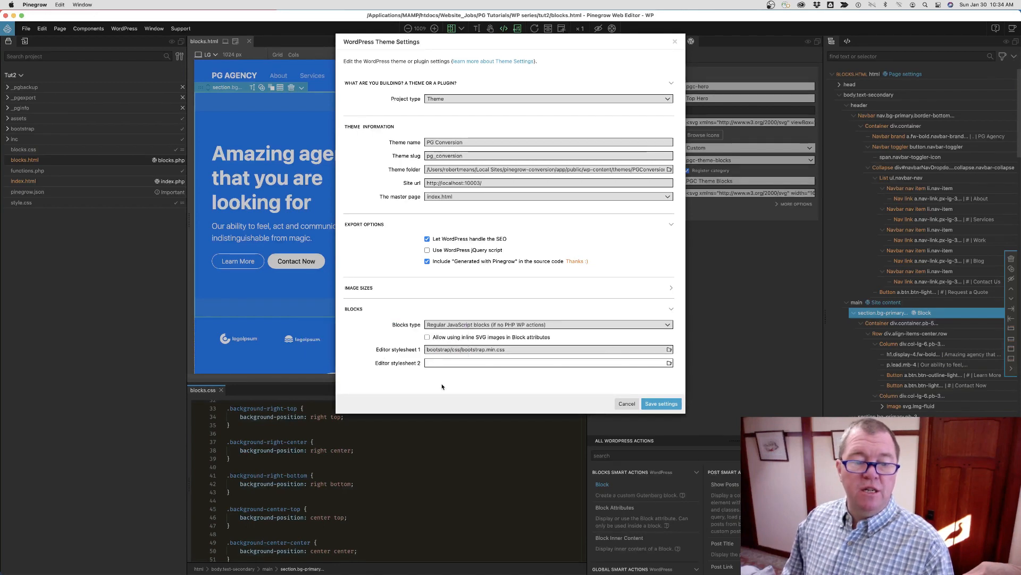
Step: Set Editor stylesheet 2 to blocks.css from the tut2 folder, save the theme settings and save blocks.html to export the theme
click(670, 364)
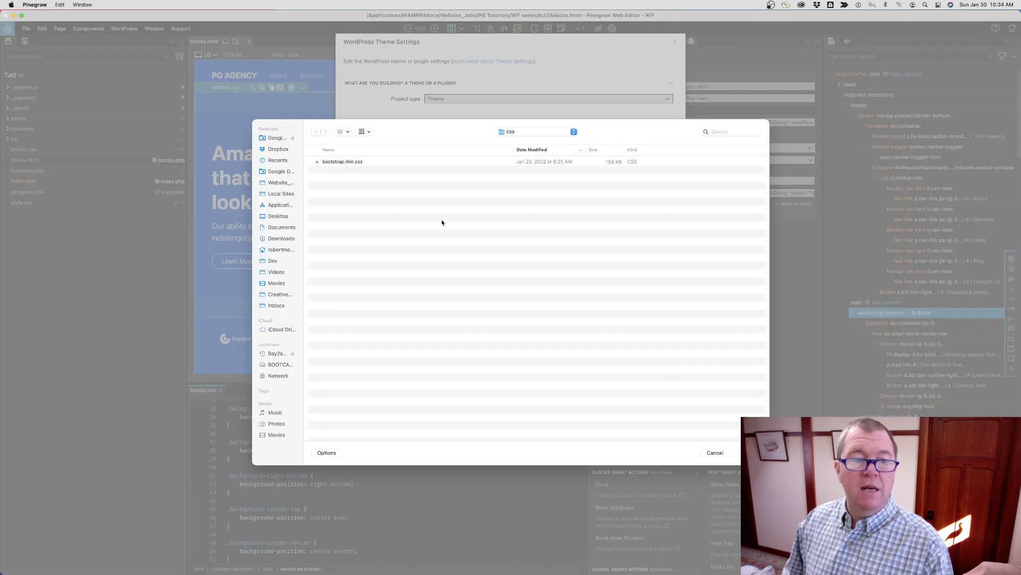
click(533, 133)
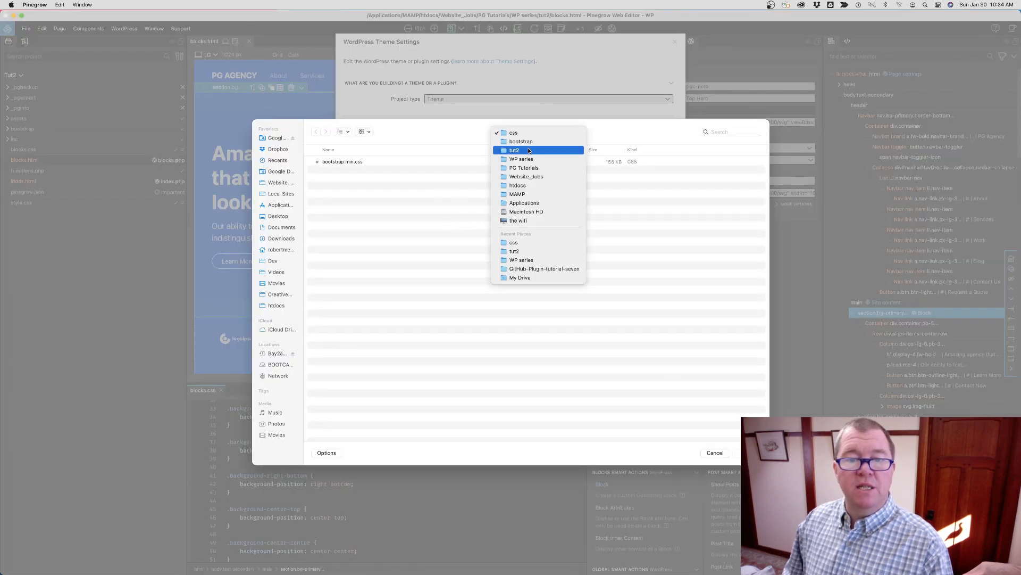
click(530, 151)
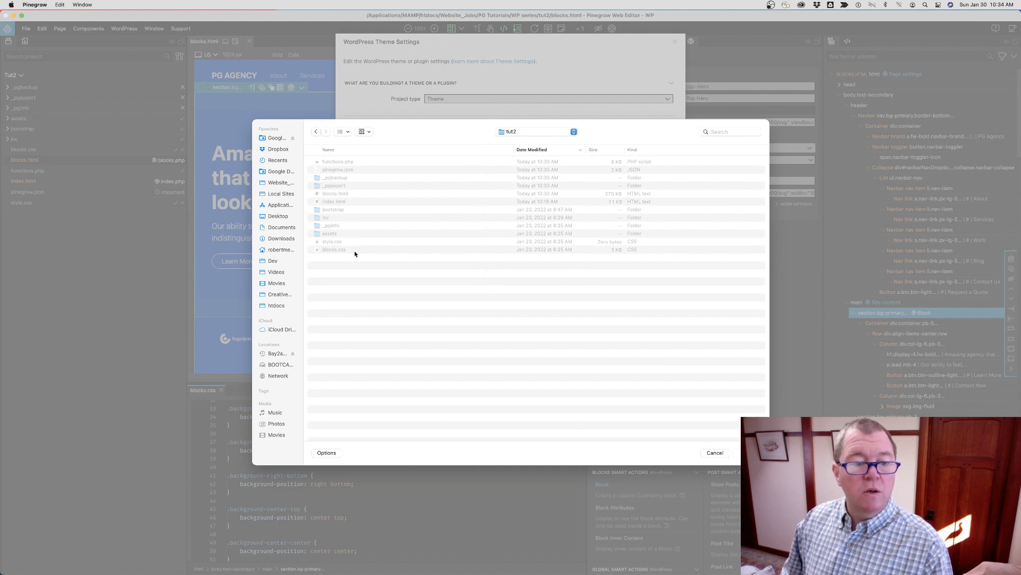
click(331, 250)
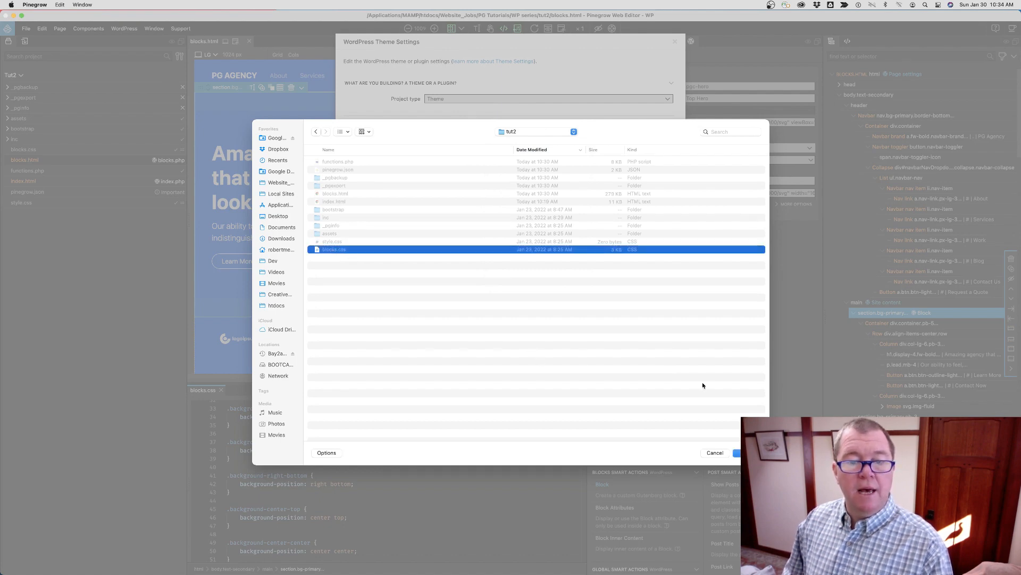
key(Return)
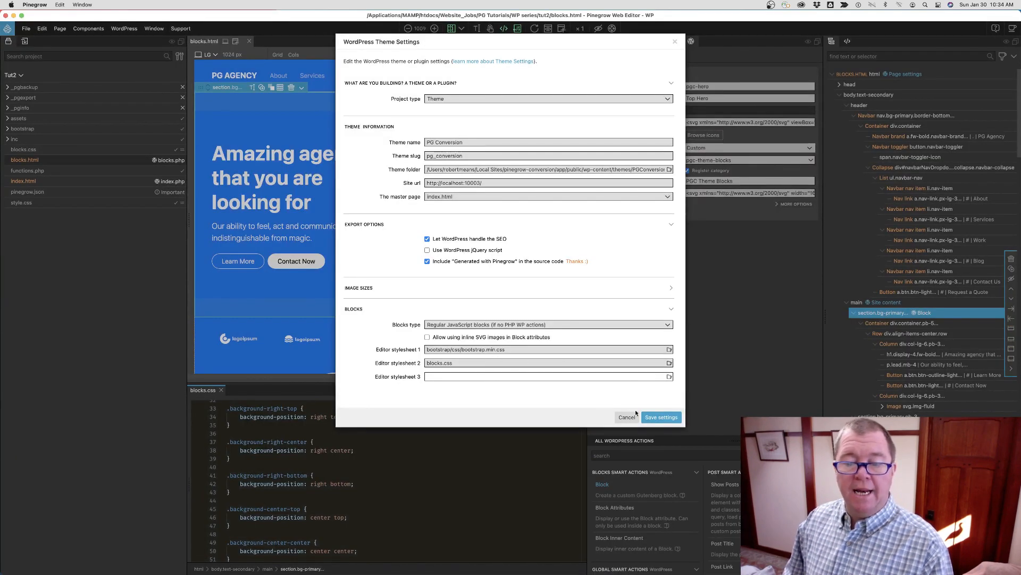
click(663, 417)
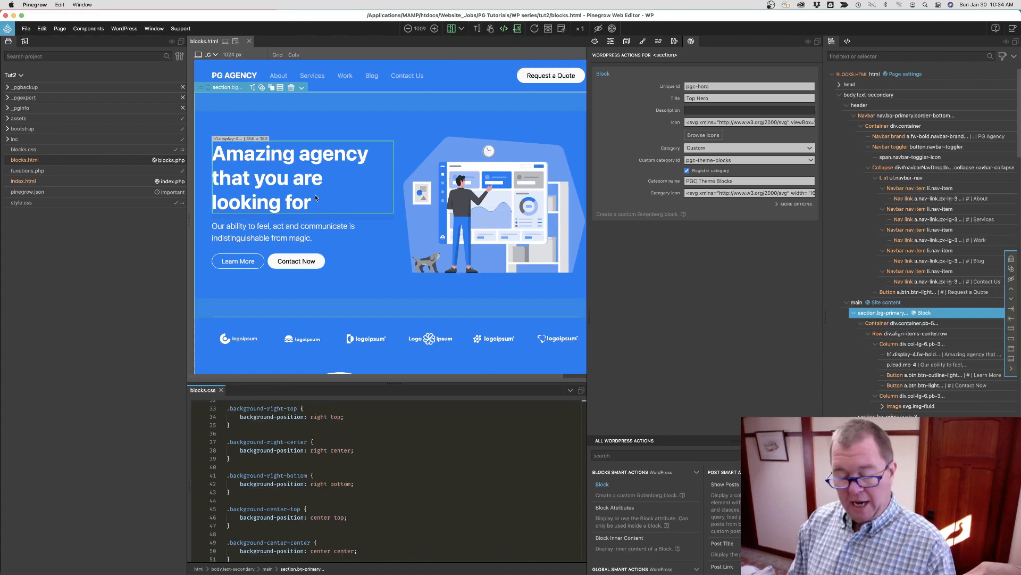
key(super+s)
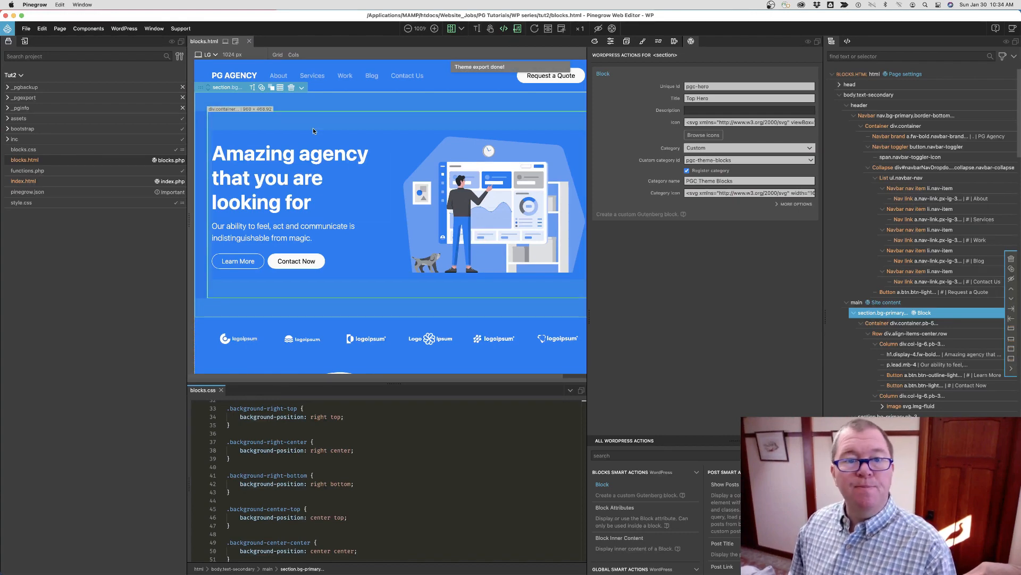
Step: Switch to Chrome, reload the First Post editor to check the Top Hero block, preview it in a new tab and return to Pinegrow
key(ctrl+Up)
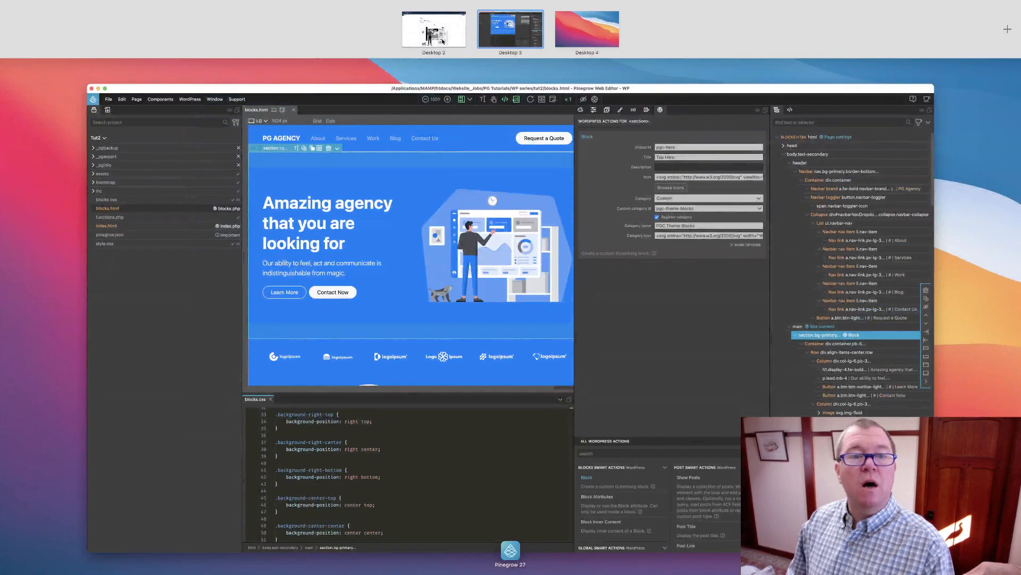
click(434, 31)
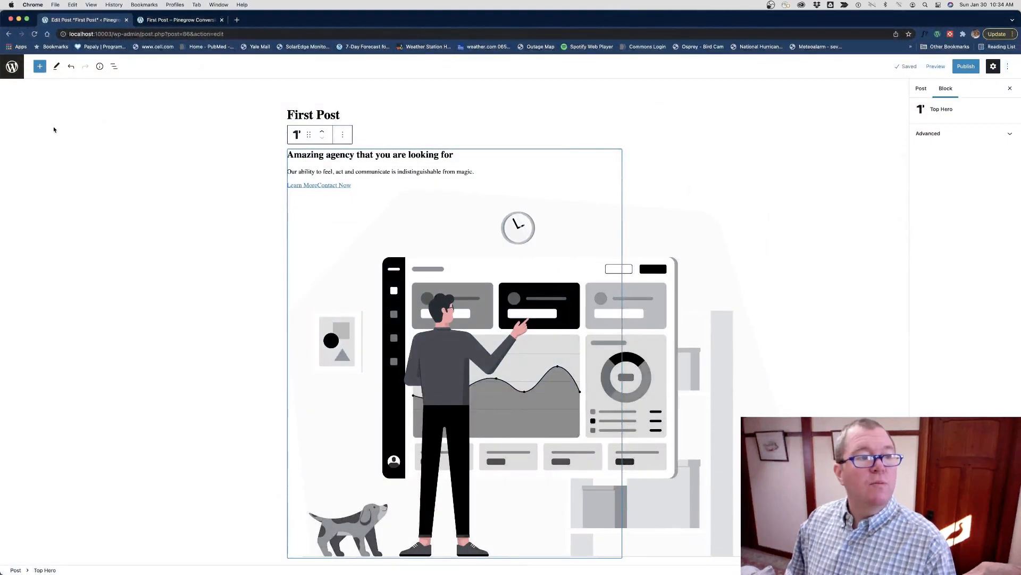
click(35, 34)
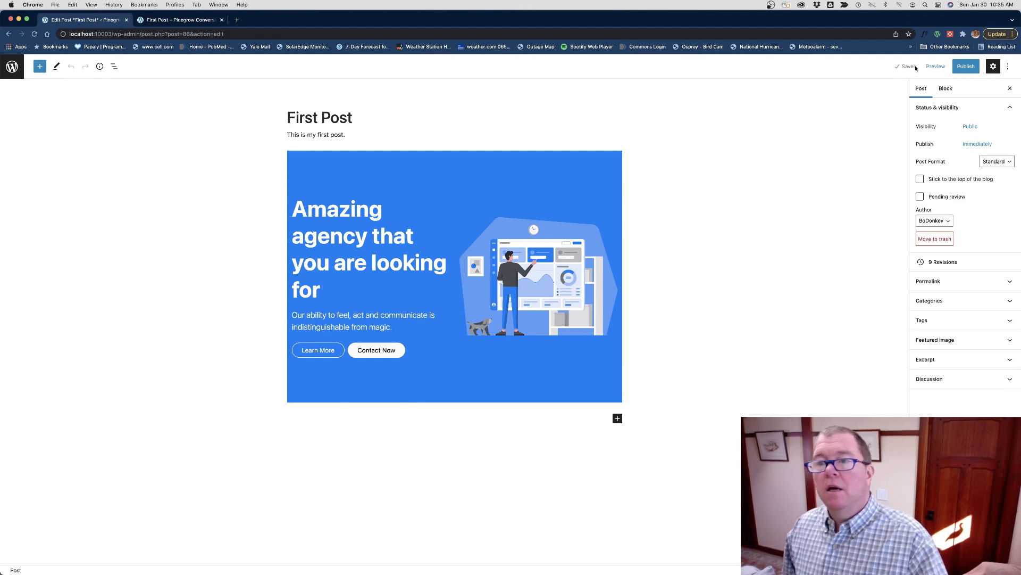
click(937, 67)
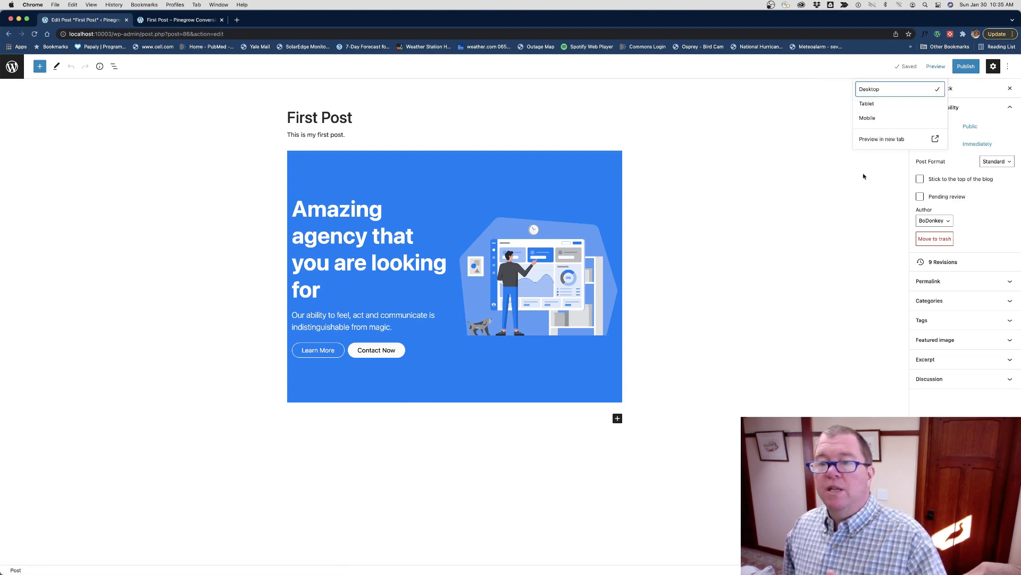
click(881, 139)
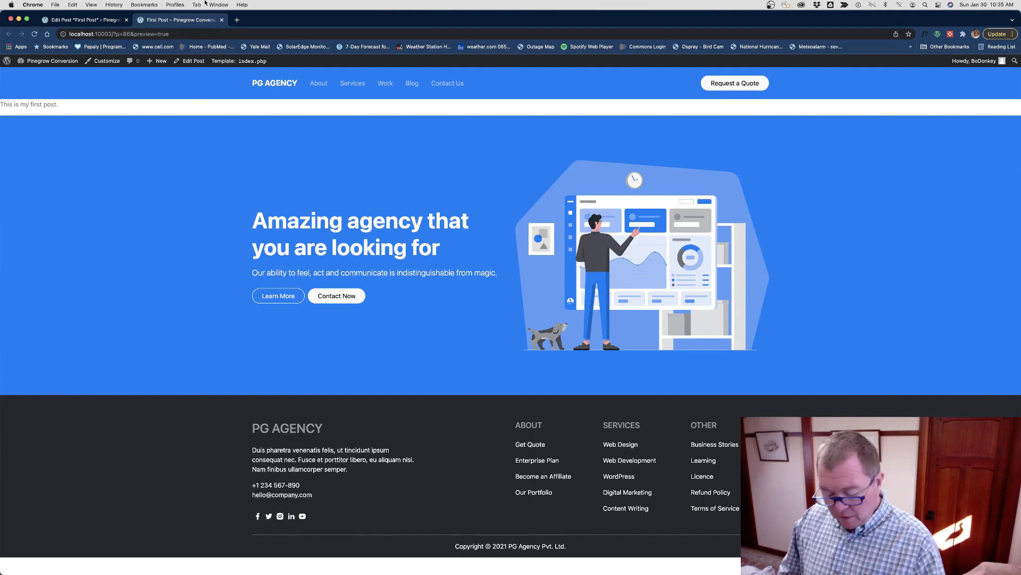
key(ctrl+Up)
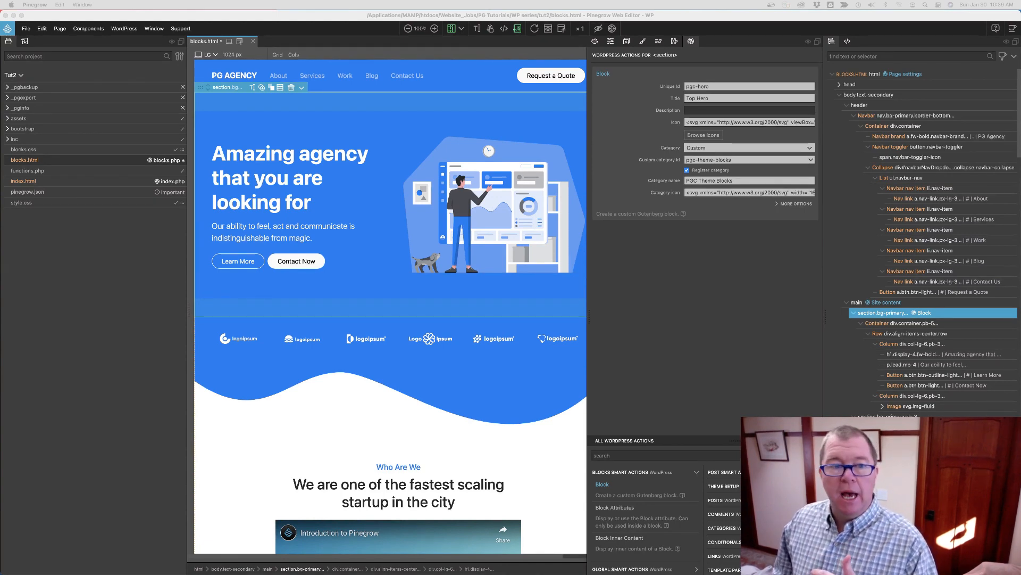
Step: Add a Block Attributes action to the hero's h1 heading, enter an attribute ID for the title and use it as Content
click(283, 187)
click(283, 185)
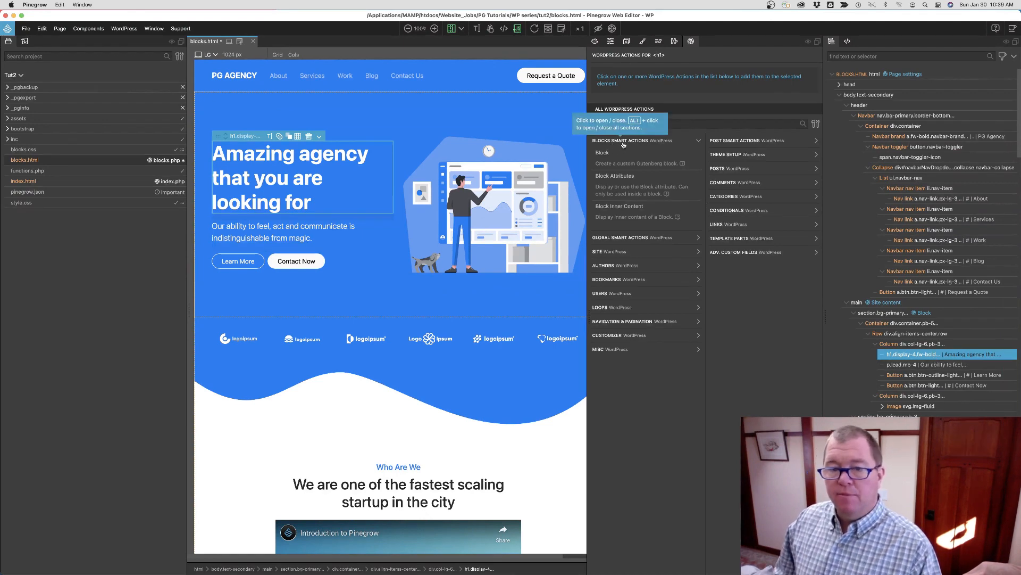
click(628, 180)
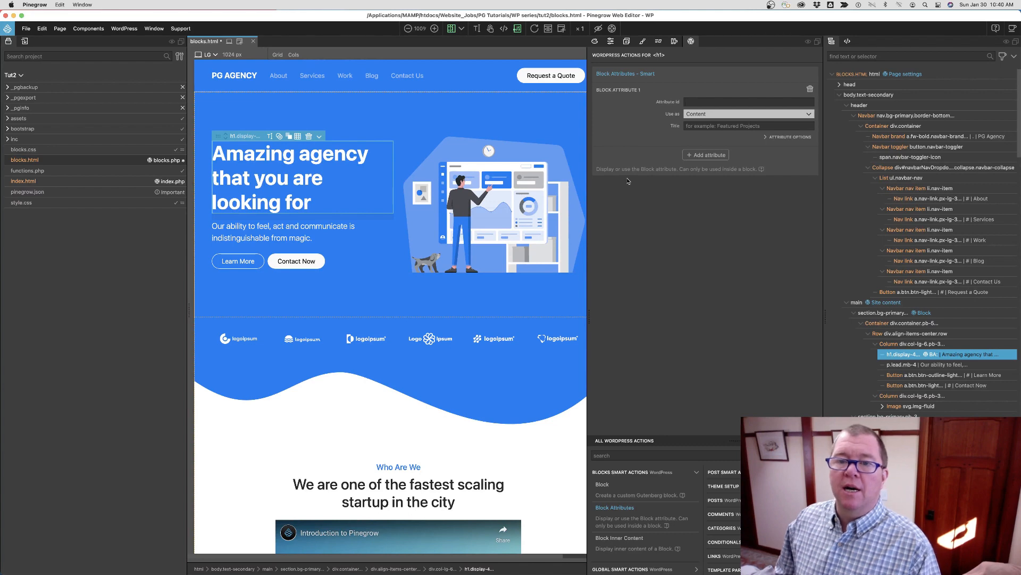
click(693, 102)
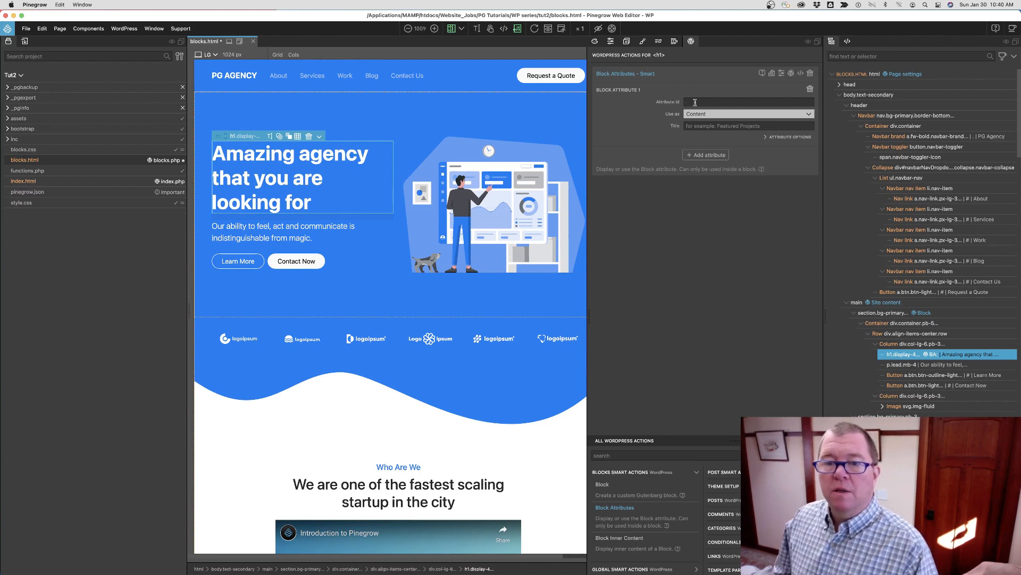
text(h)
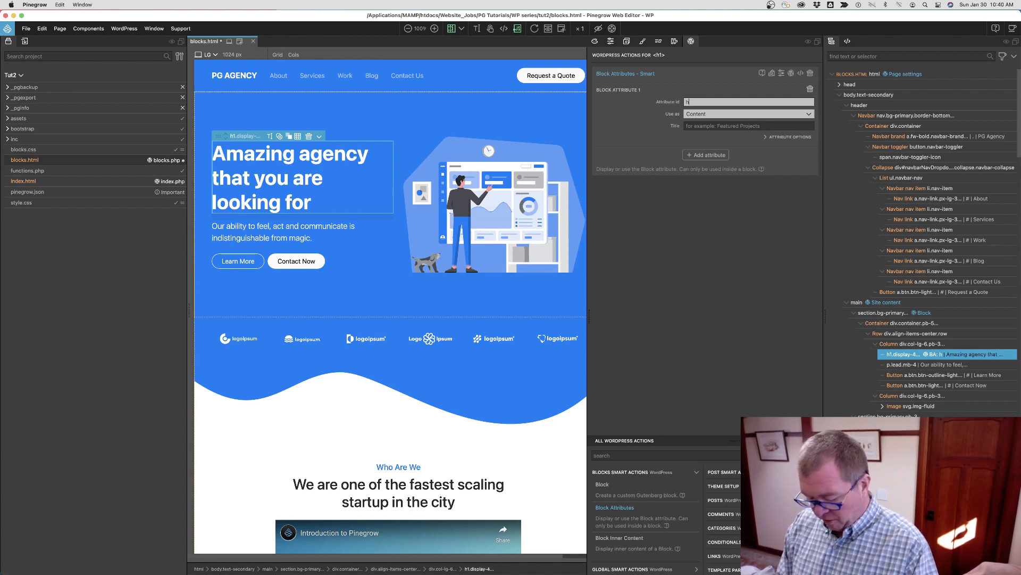
text(ero_titla)
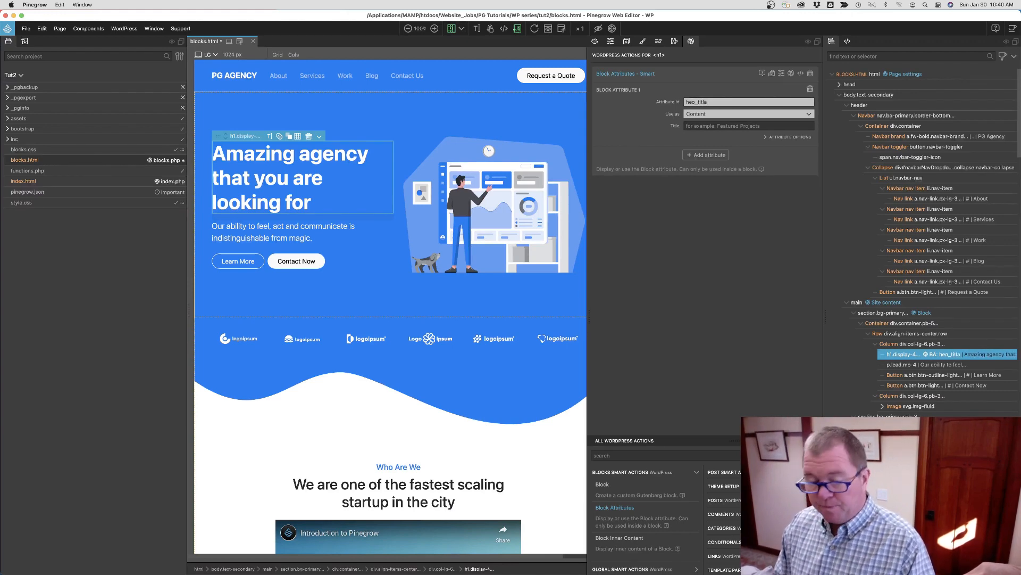
click(721, 114)
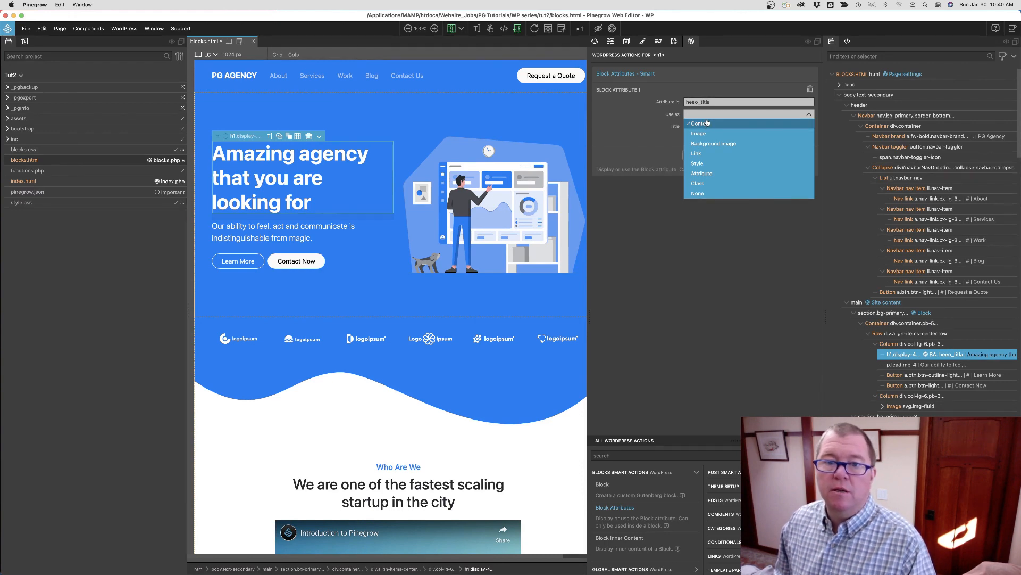
click(708, 124)
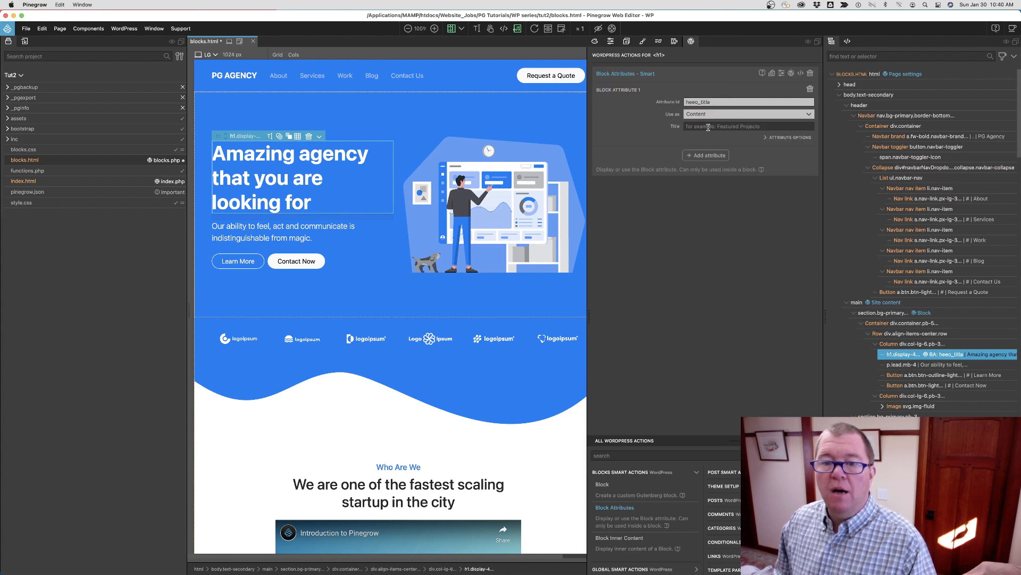
Step: Correct the heading's attribute ID to hero_title, set its title to Hero Title and save blocks.html
click(696, 102)
key(BackSpace)
text(r)
click(705, 128)
text(Hero)
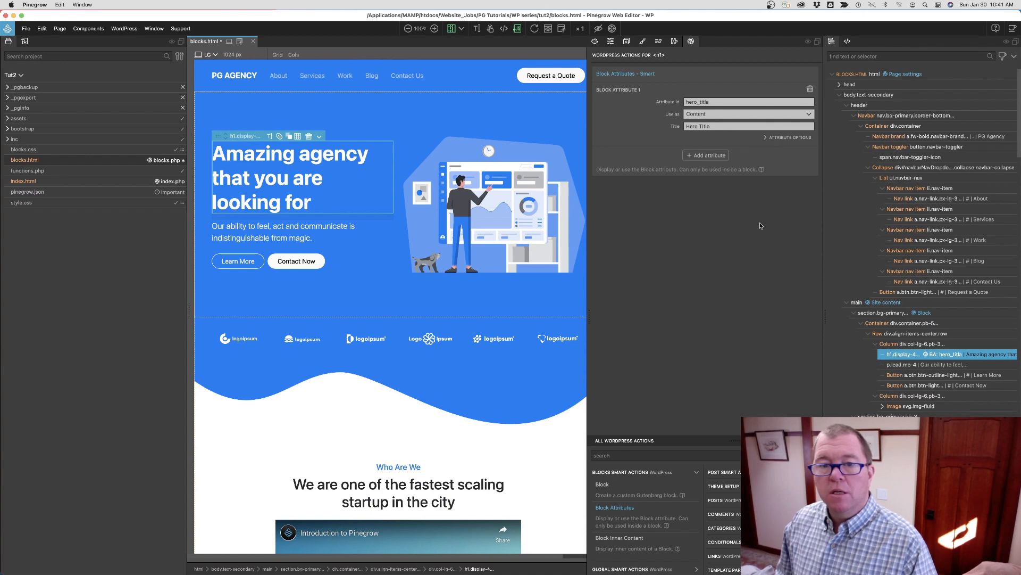
key(super+s)
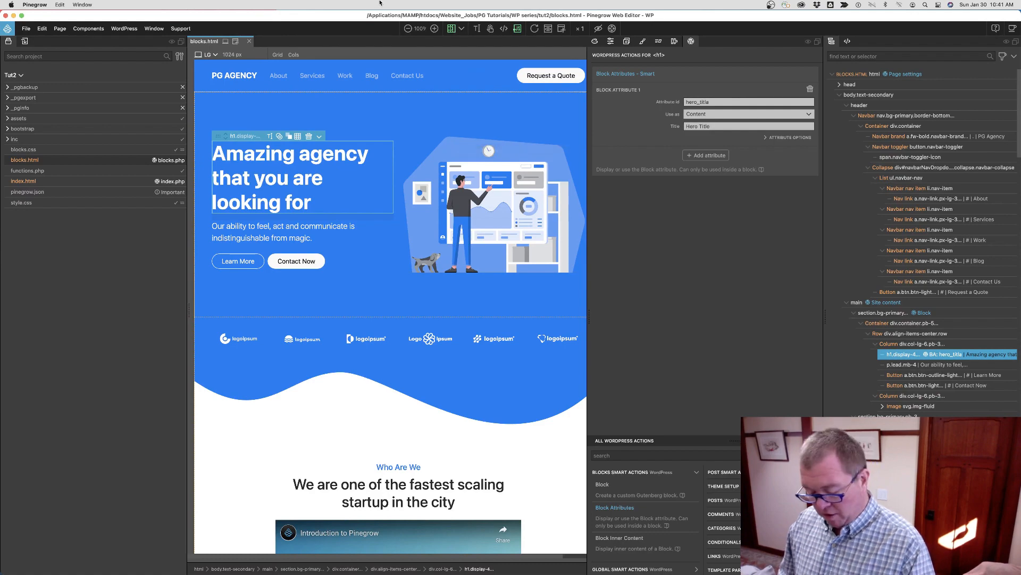
Step: Switch to Chrome, reload the First Post editor and select the Top Hero block
key(ctrl+Up)
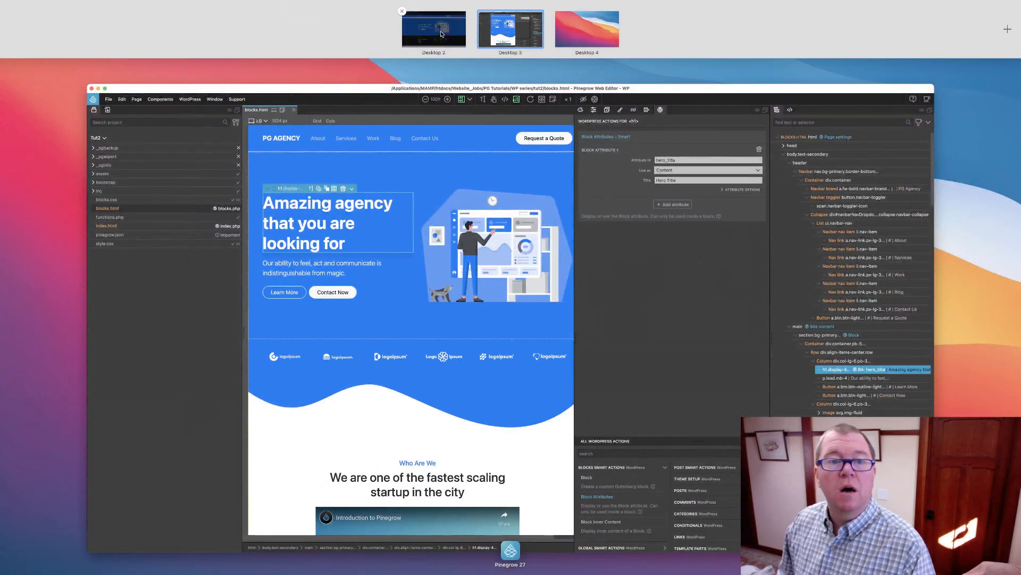
click(458, 33)
click(92, 19)
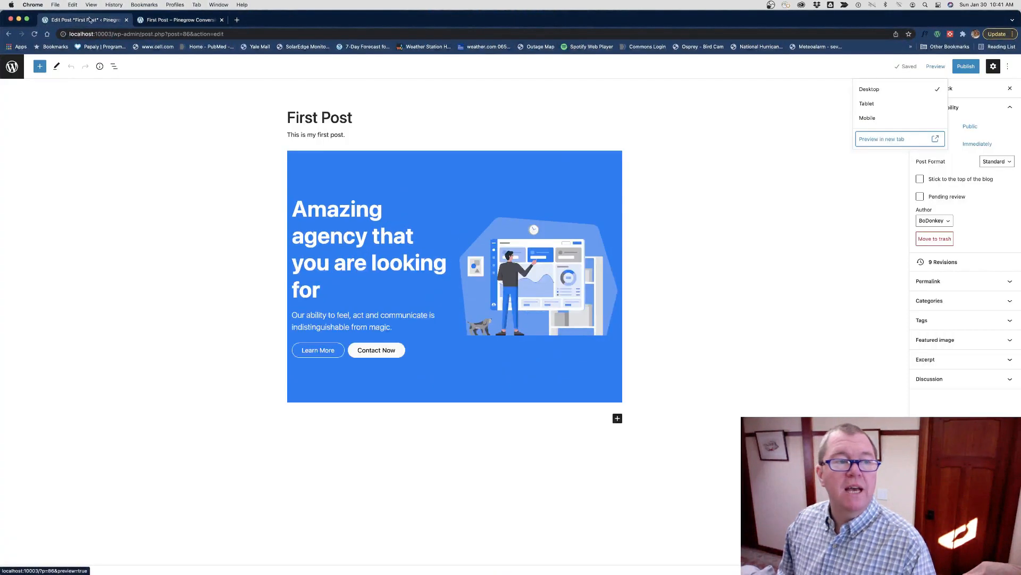
click(34, 34)
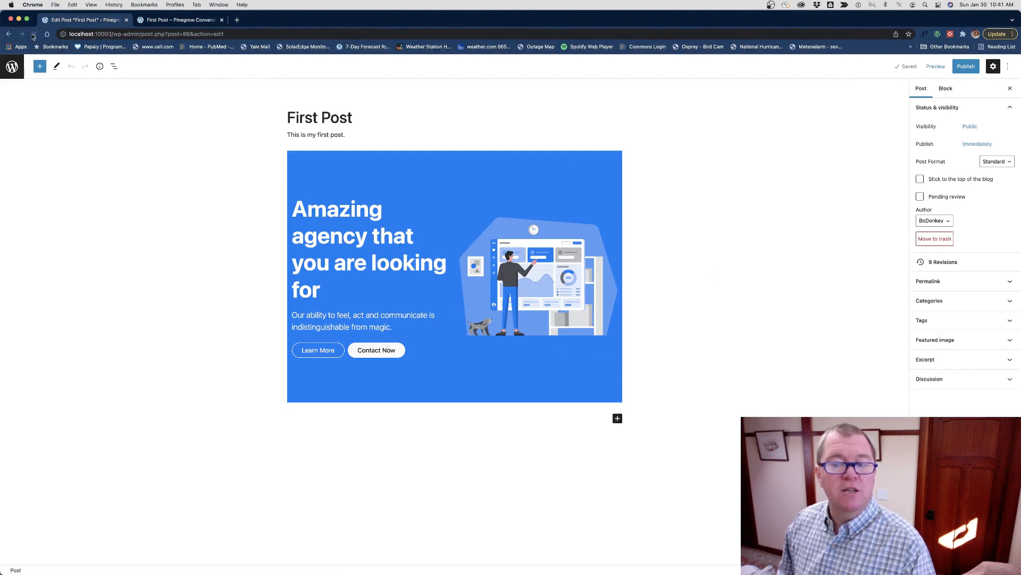
click(380, 169)
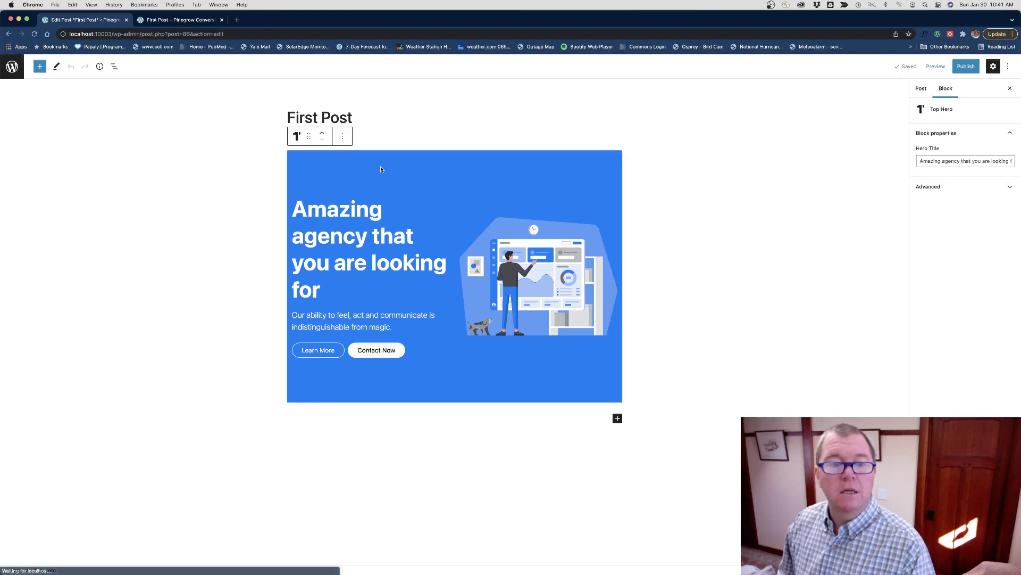
Step: Replace the last word of the Top Hero block's title with "at" directly in the editor
click(352, 213)
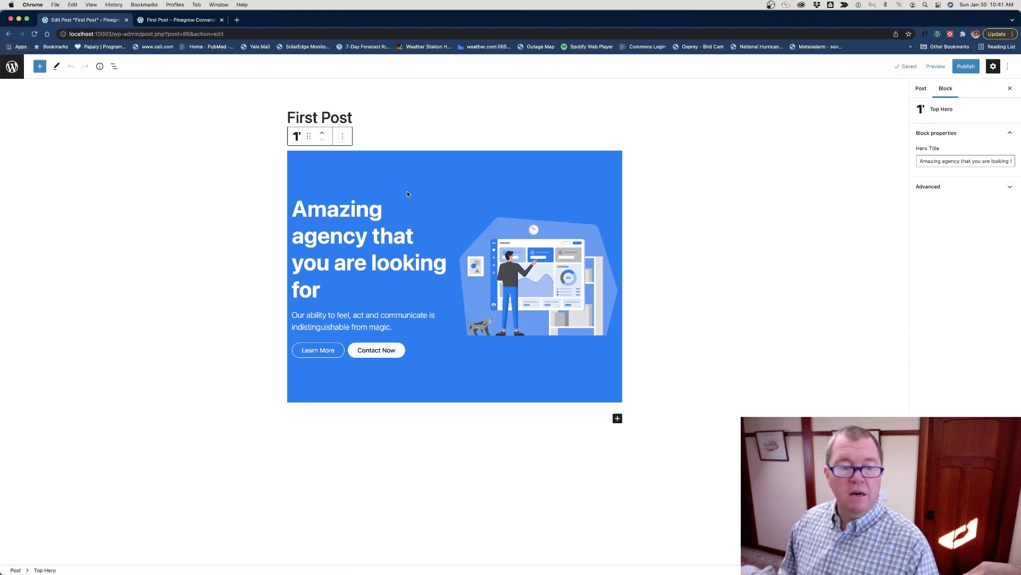
click(320, 290)
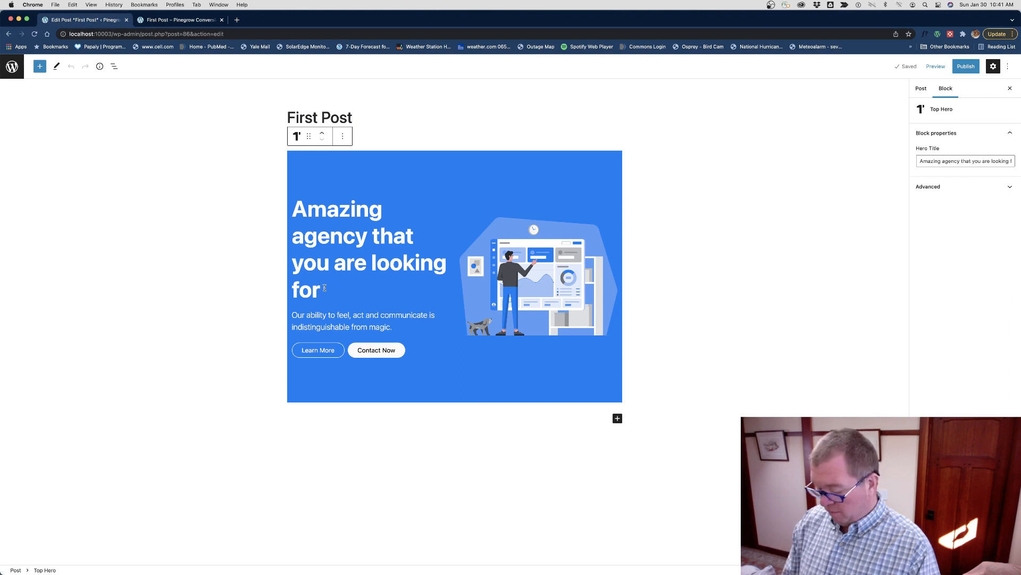
key(BackSpace)
key(BackSpace)
key(BackSpace)
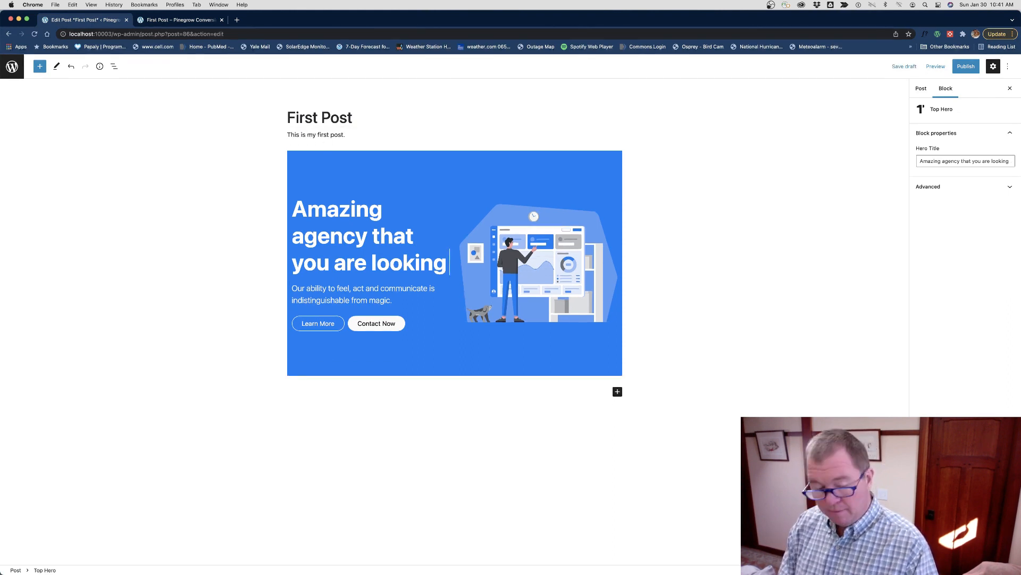
text(at)
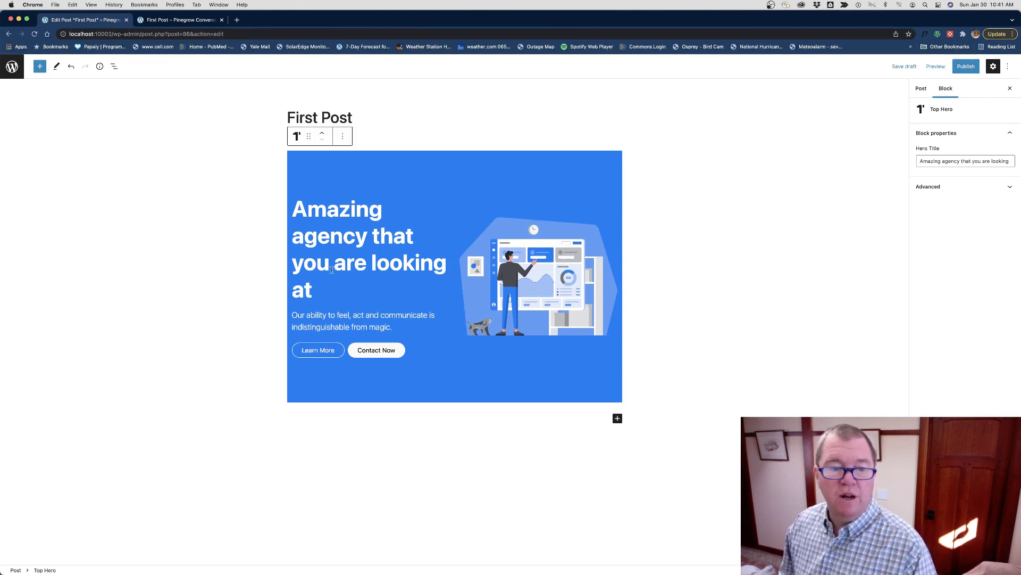
Step: Replace the whole hero title with "A totally new title" and save the post draft
drag(293, 203, 316, 290)
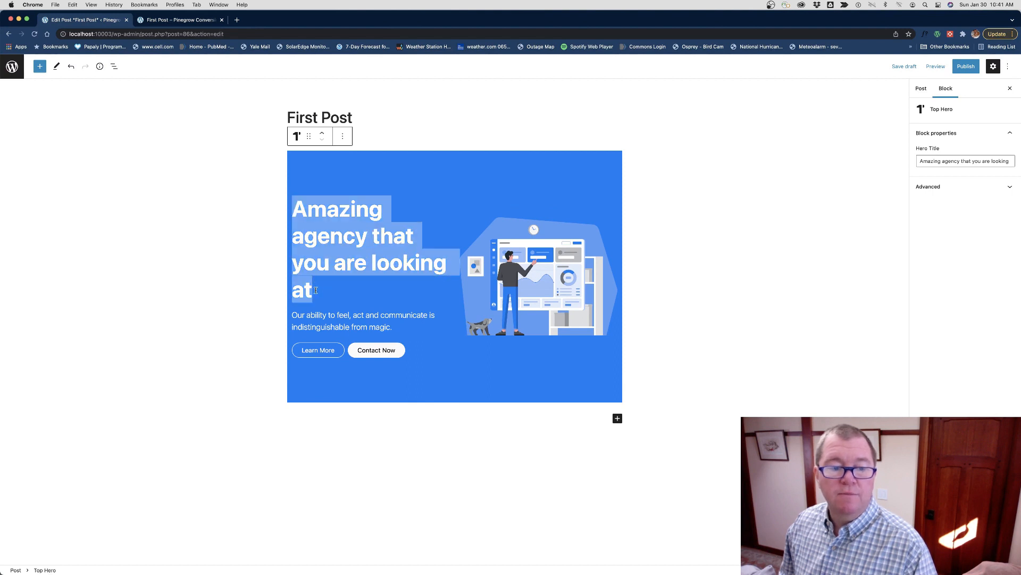
text(A total)
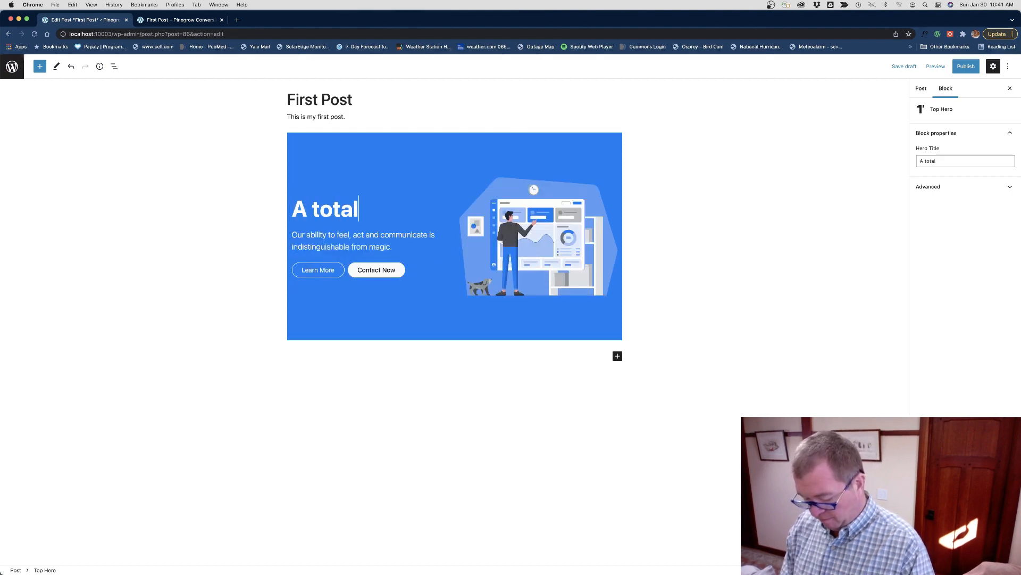
text(ly new title)
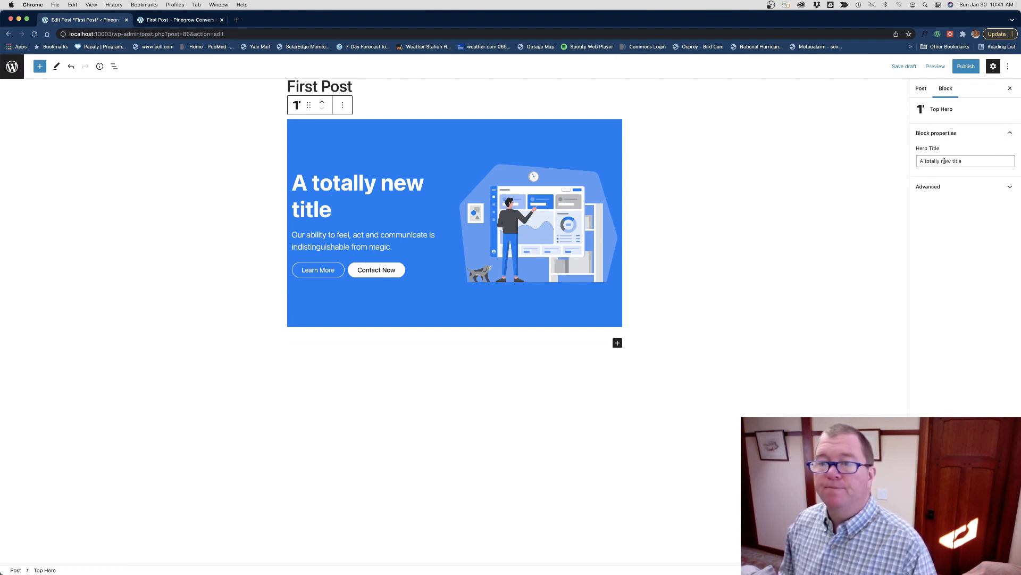
click(905, 66)
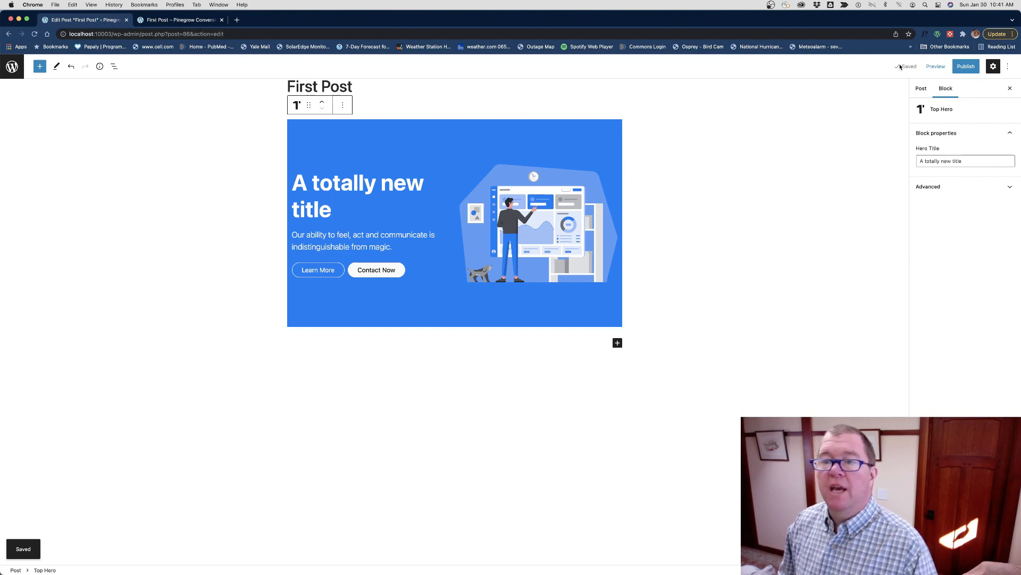
Step: Return to Pinegrow and add Block Attributes to the hero's lead paragraph with attribute ID hero_lead and title Hero Lead
key(ctrl+Up)
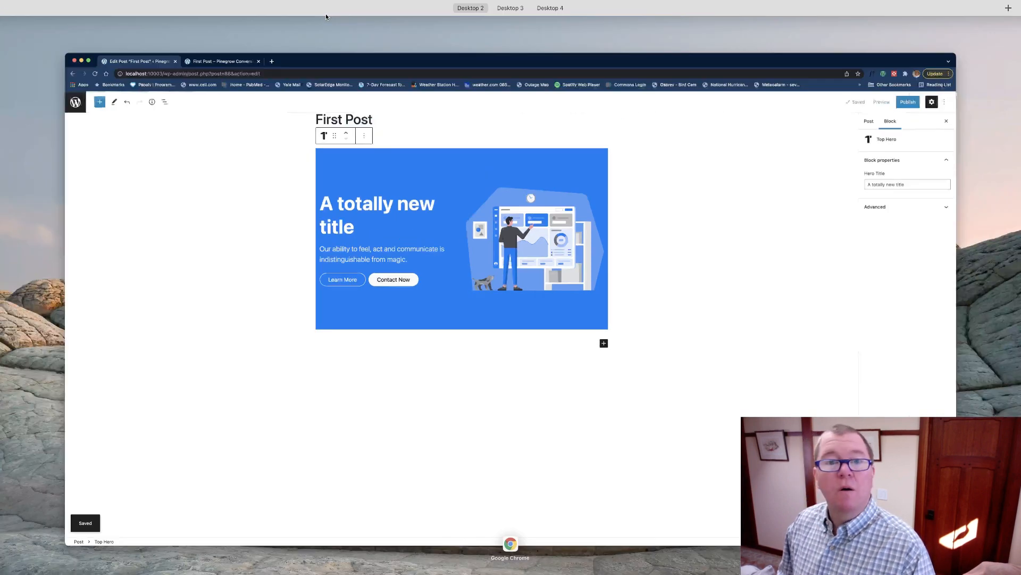
click(509, 37)
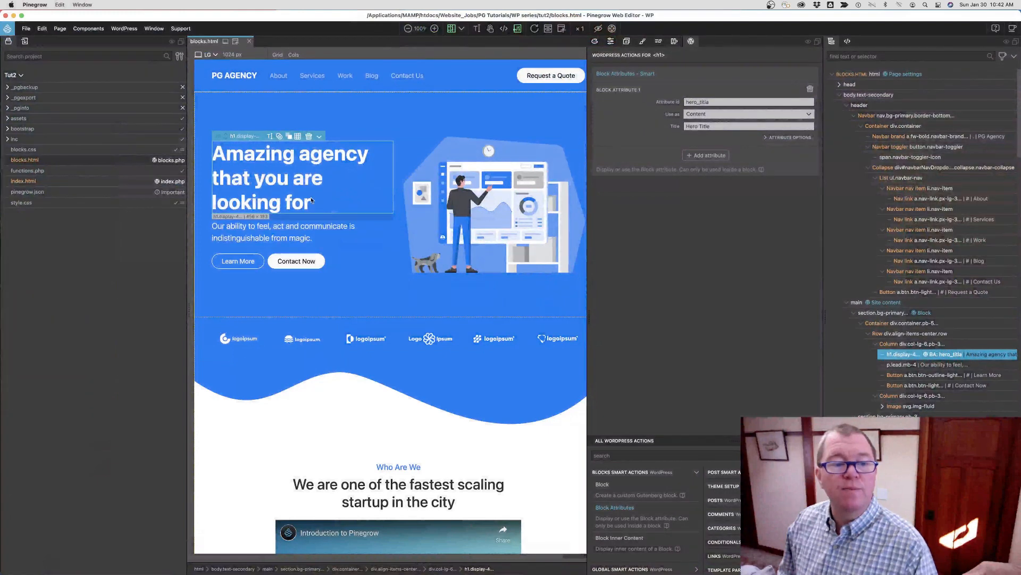
click(282, 239)
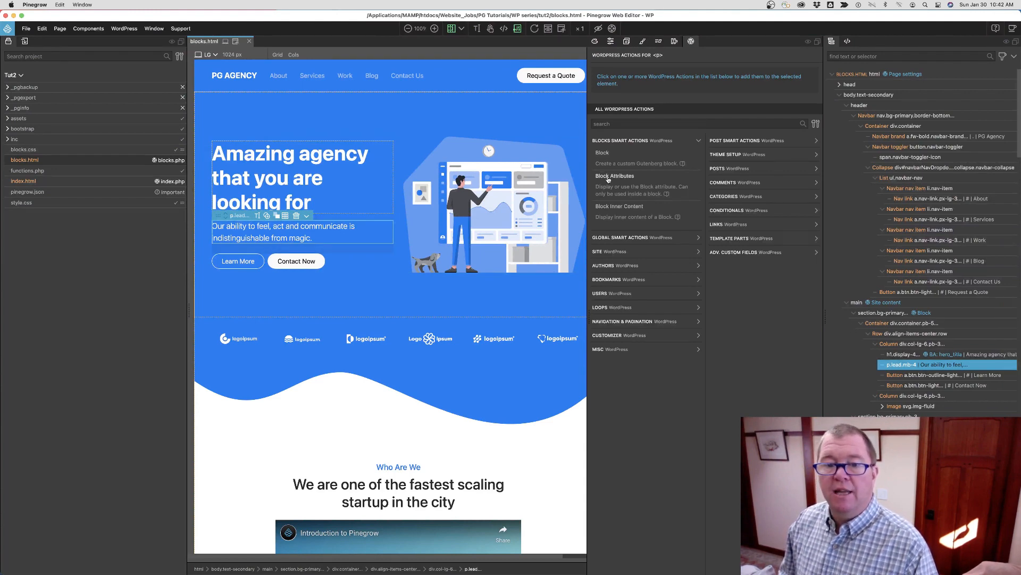
click(608, 180)
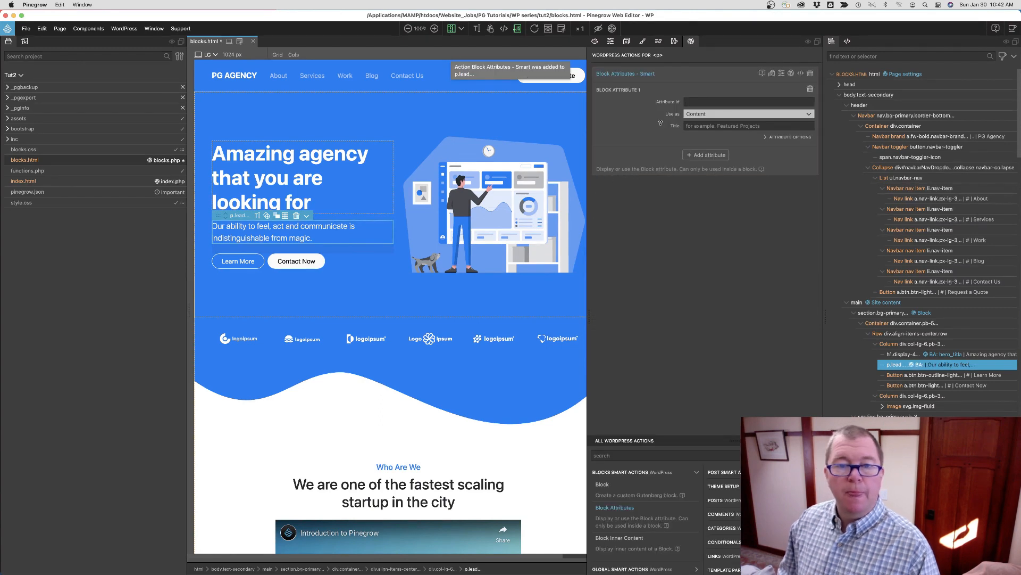
text(hero_lead)
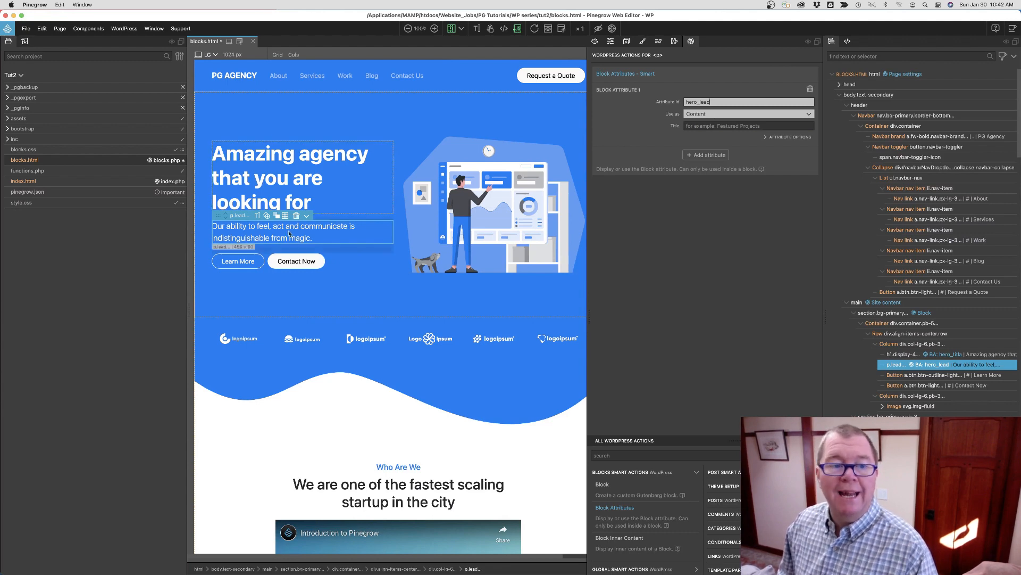
click(726, 126)
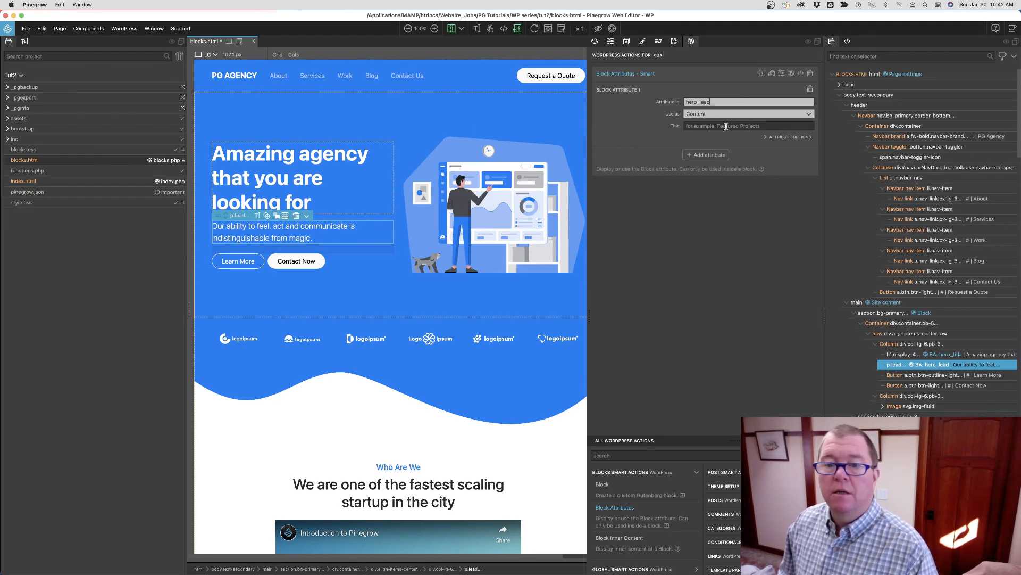
text(Hero)
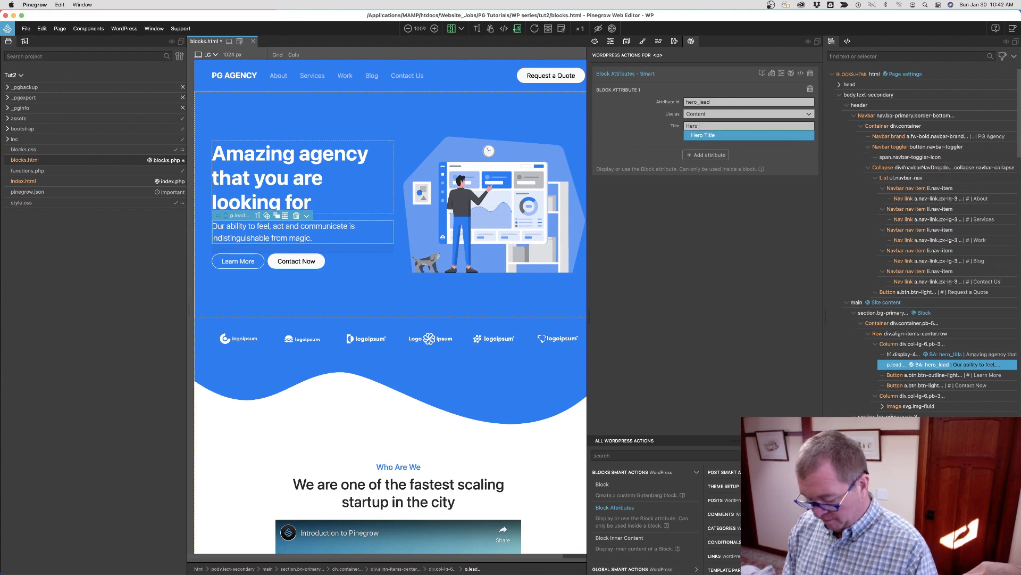
text( Lead)
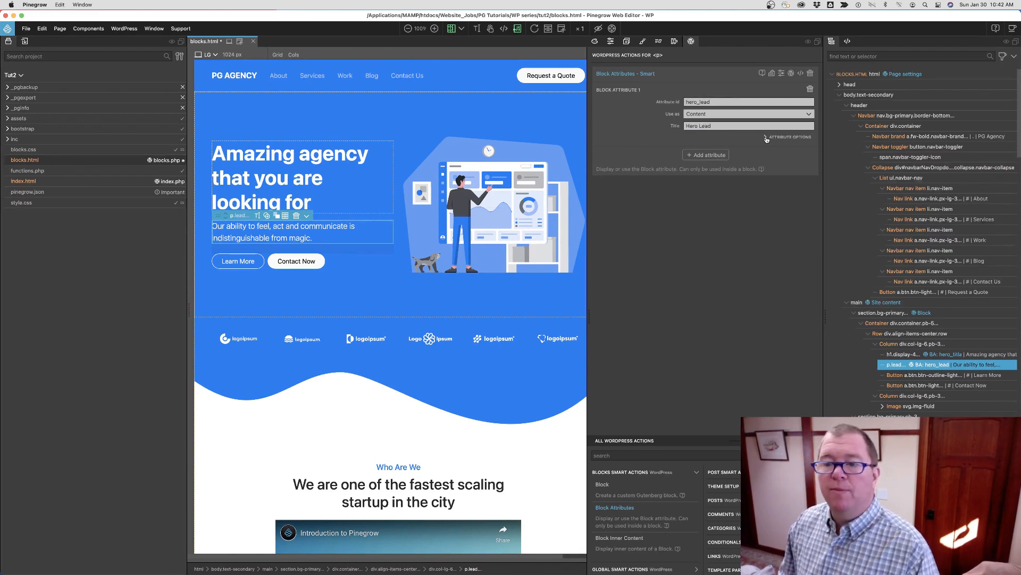
Step: Set the lead paragraph attribute's control type to Rich Text and save blocks.html
click(767, 138)
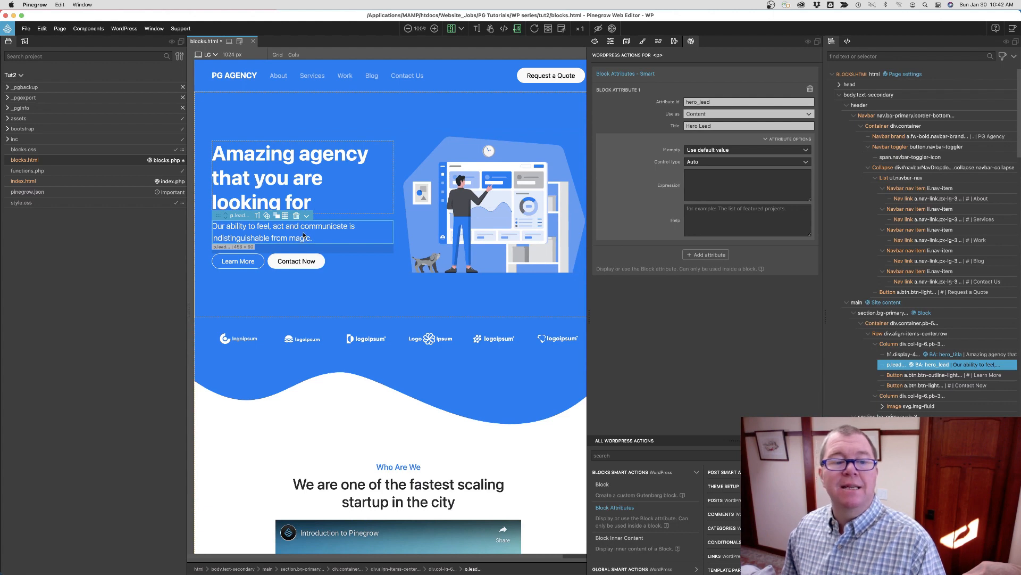
click(735, 151)
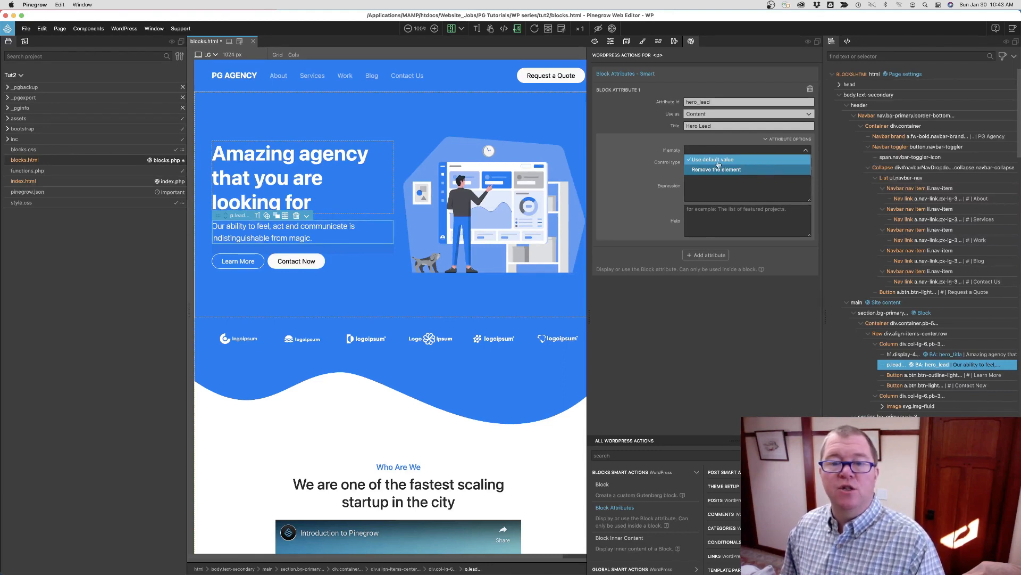
click(668, 140)
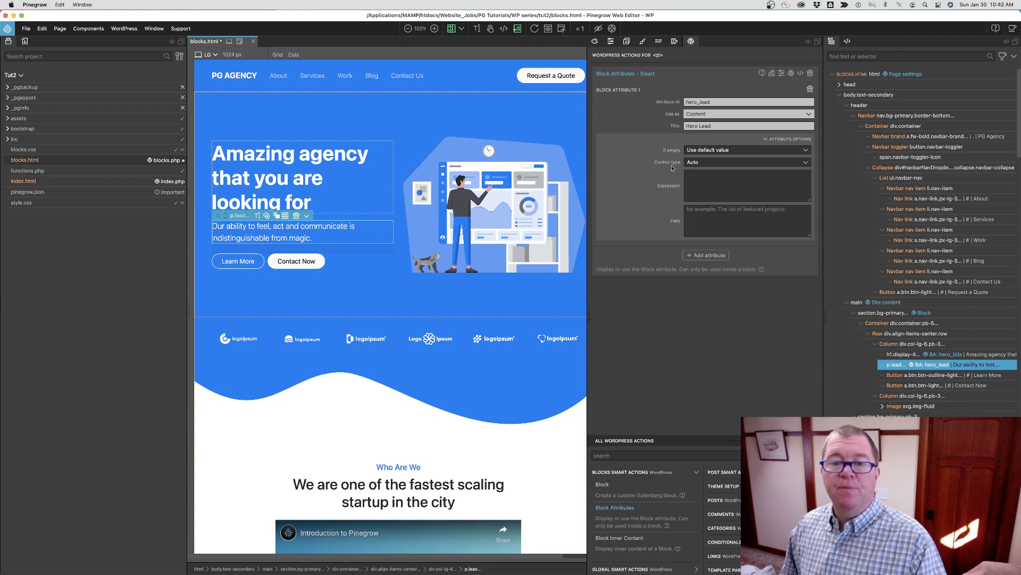
click(777, 163)
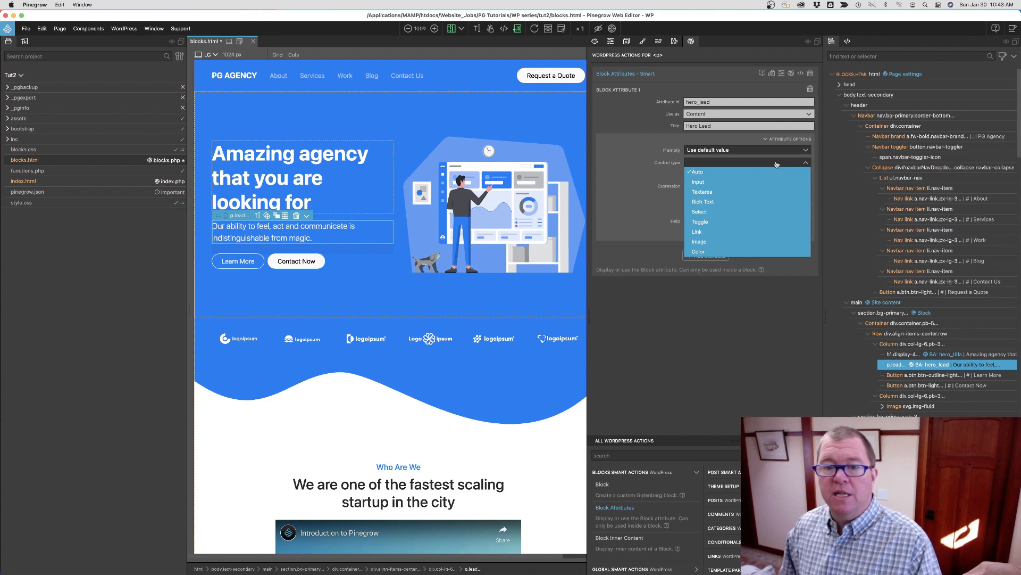
click(703, 202)
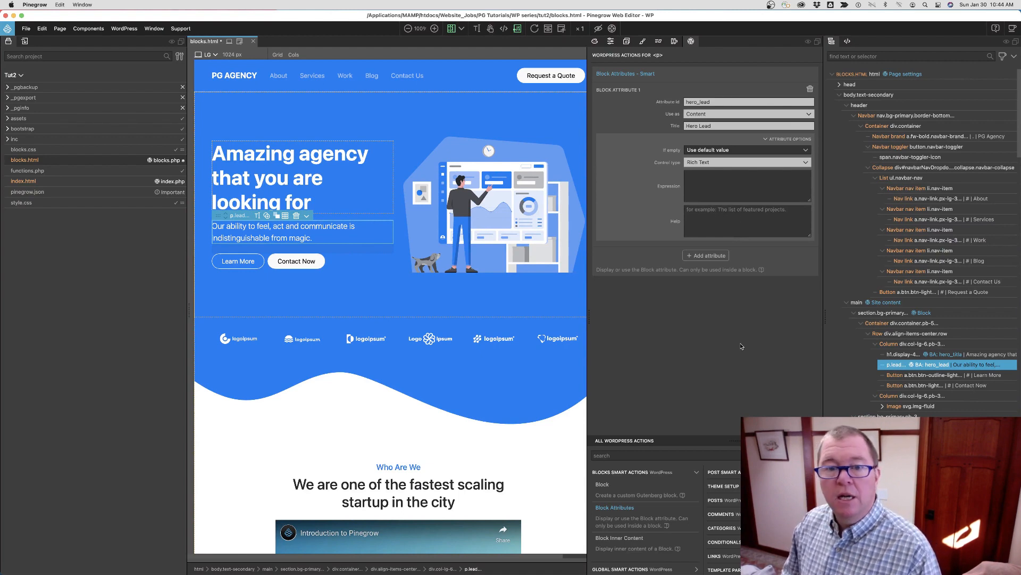
key(super+s)
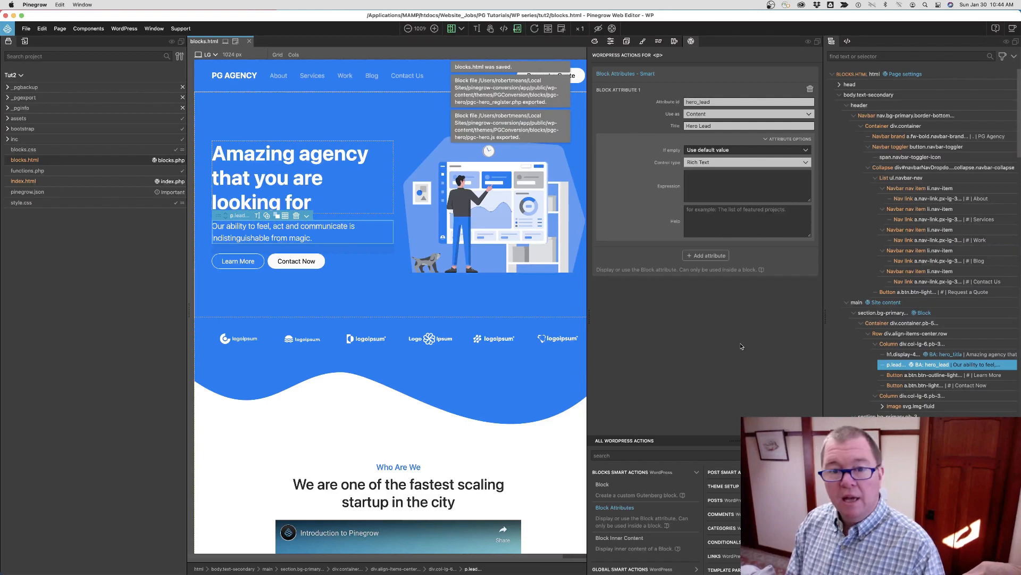
Step: Switch to Chrome, reload the First Post editor and open the Top Hero block's Hero Lead text for editing
key(ctrl+Up)
click(437, 29)
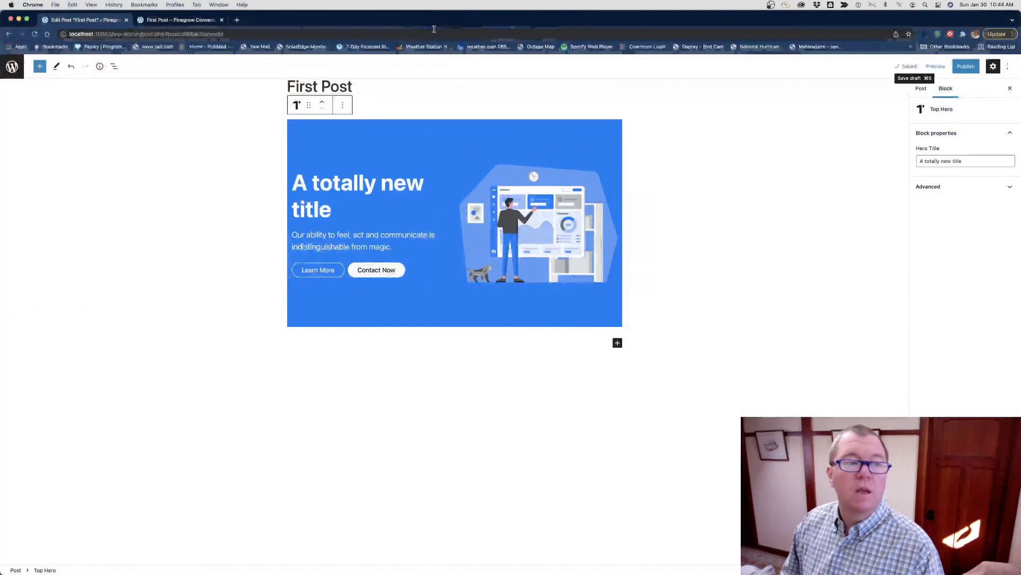
click(35, 34)
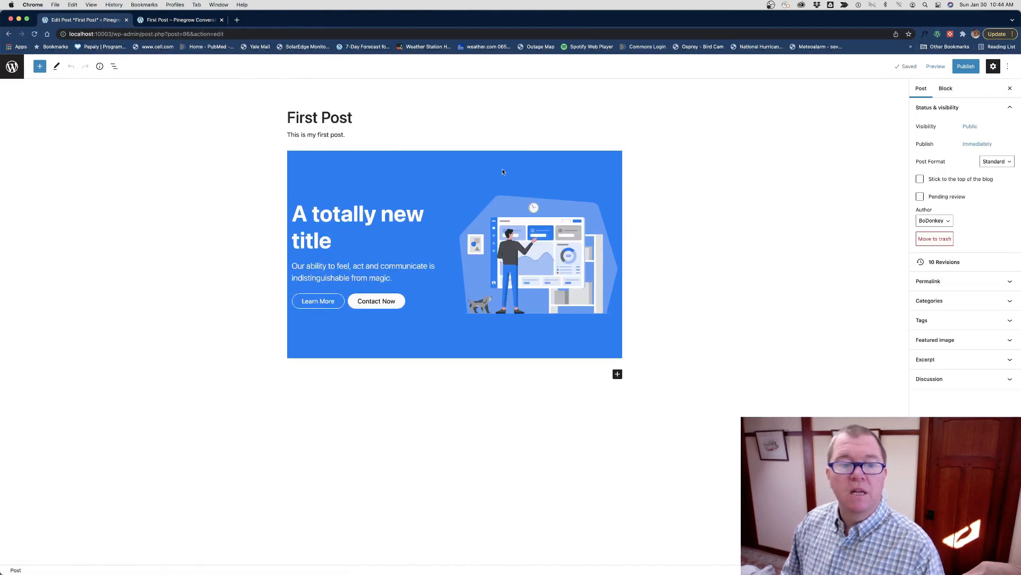
click(503, 172)
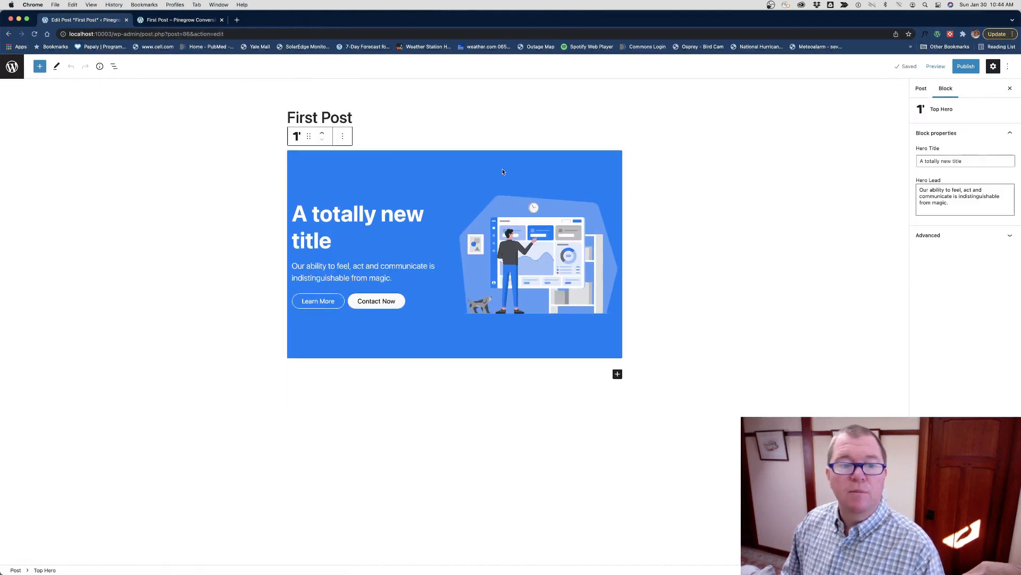
click(932, 191)
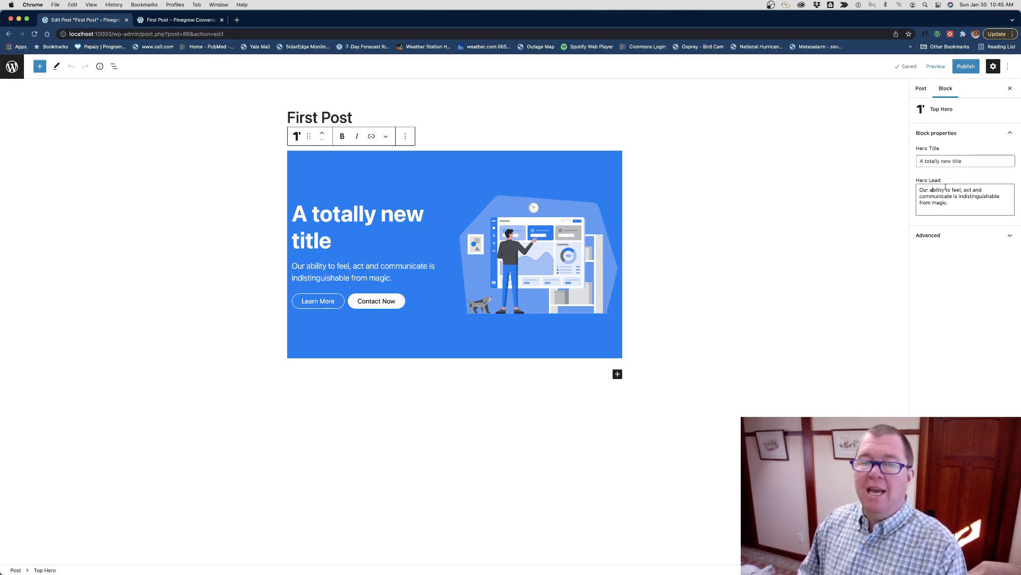
Step: Make "feel, act and communicate" bold in the hero's lead paragraph and save the draft
drag(337, 265, 426, 265)
click(343, 137)
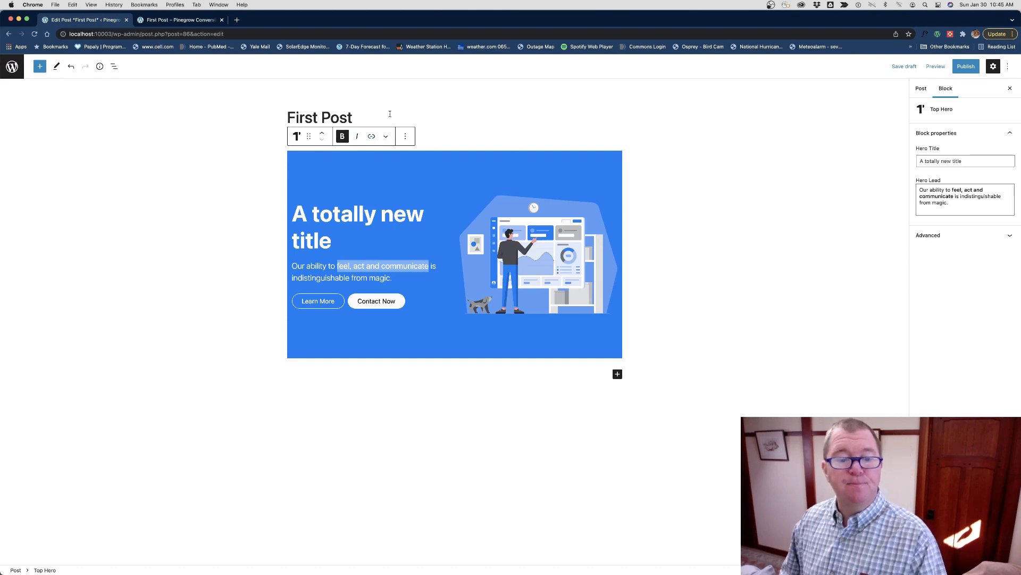
key(super+s)
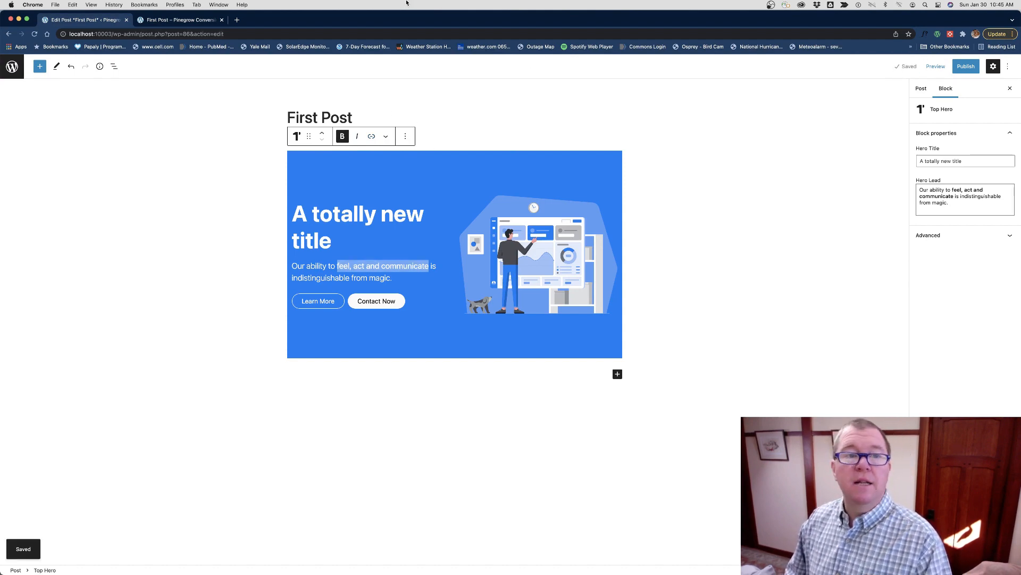
Step: Switch to Pinegrow and add Block Attributes to the Learn More button with attribute ID button_one_link and title Button One Link
key(ctrl+Up)
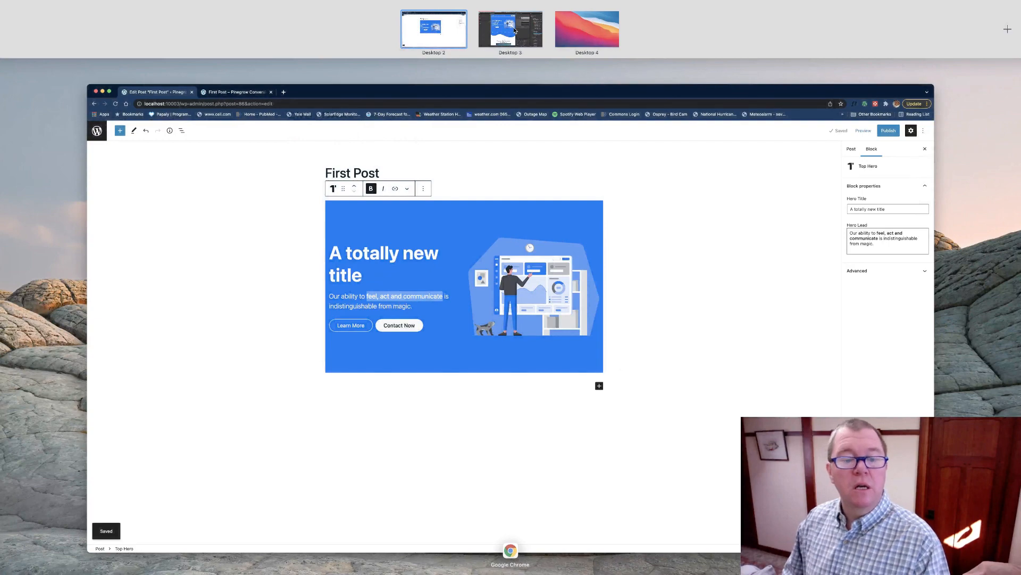
click(515, 32)
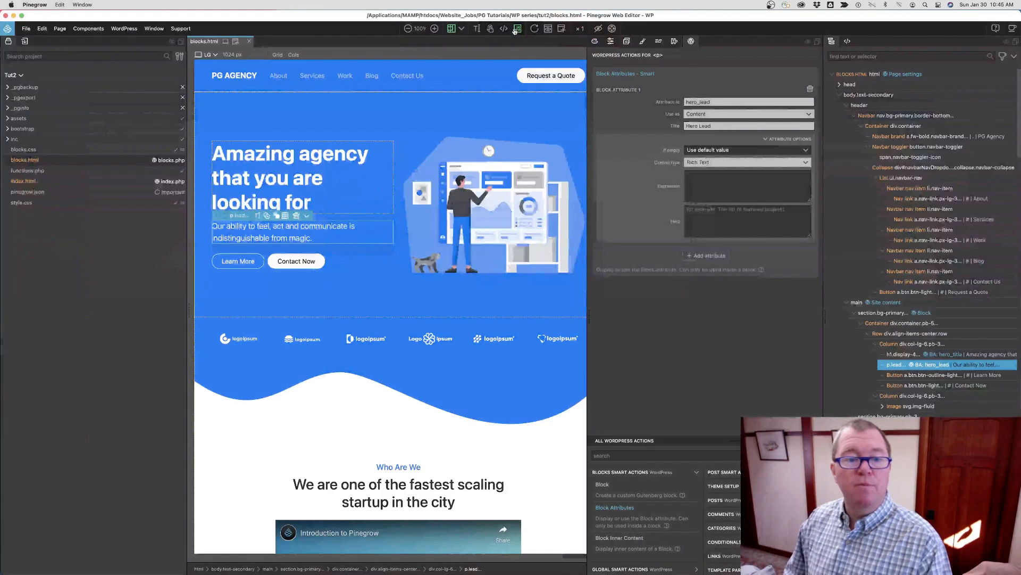
click(240, 268)
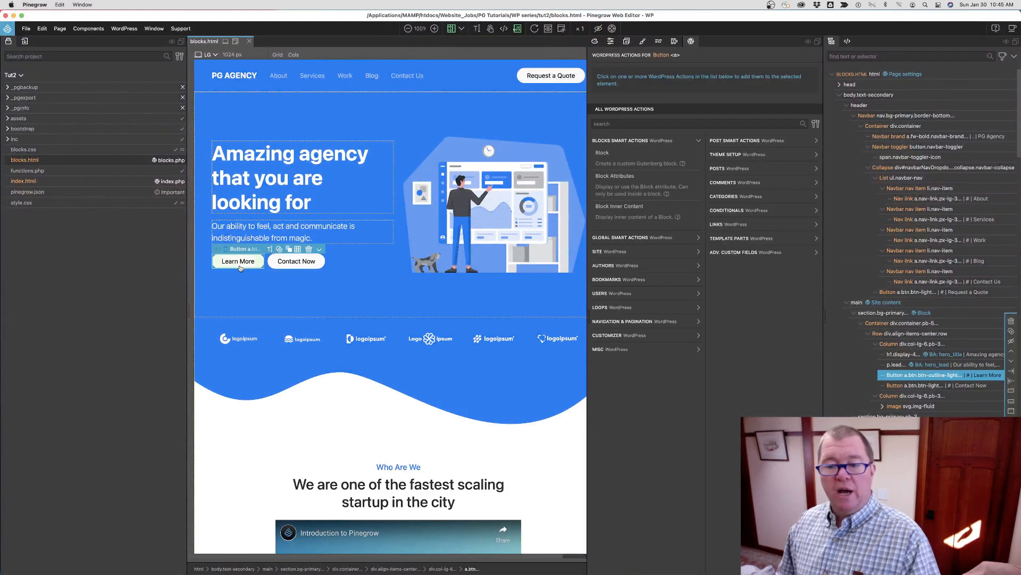
click(601, 180)
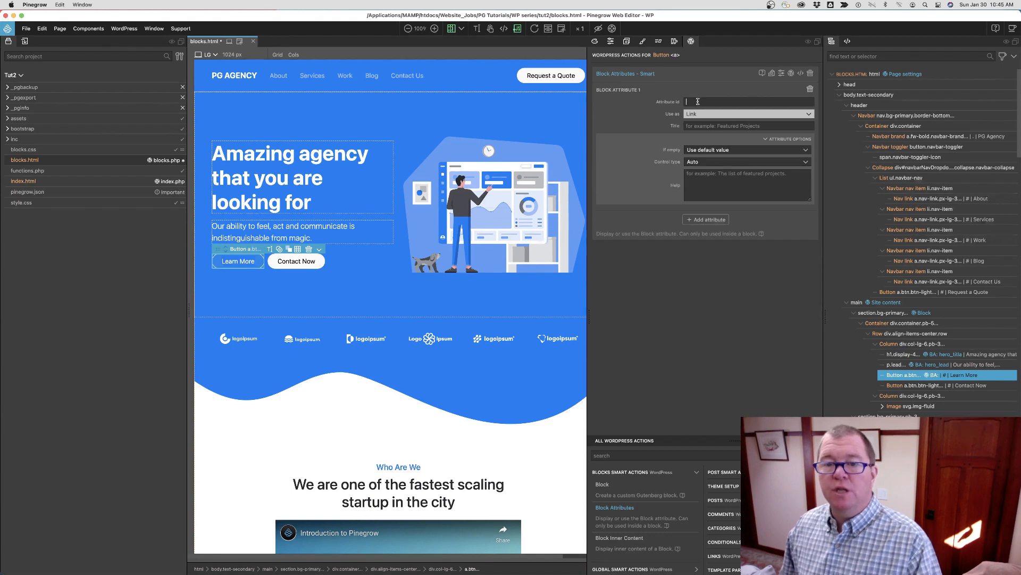
text(bu)
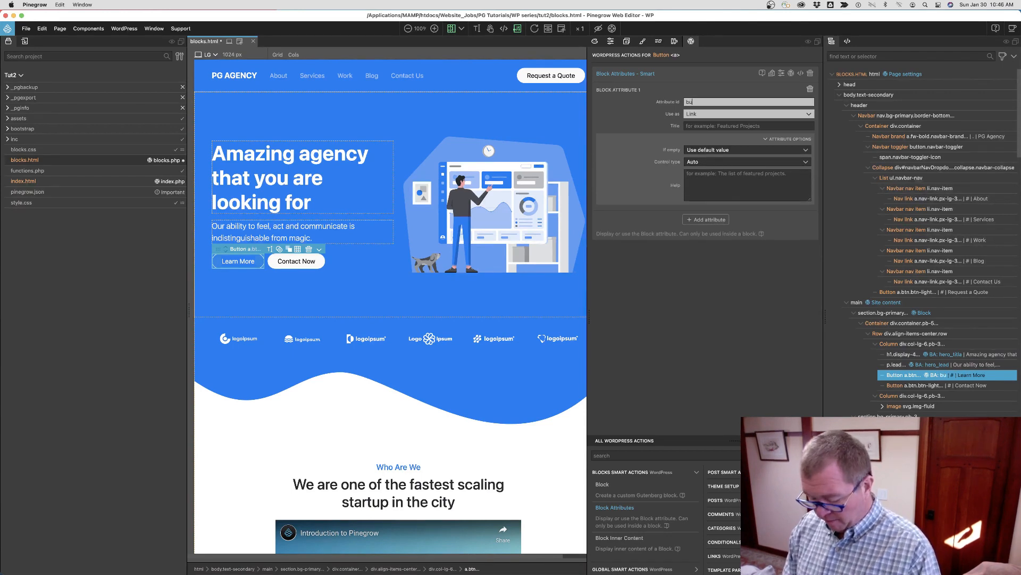
text(tton_one_link)
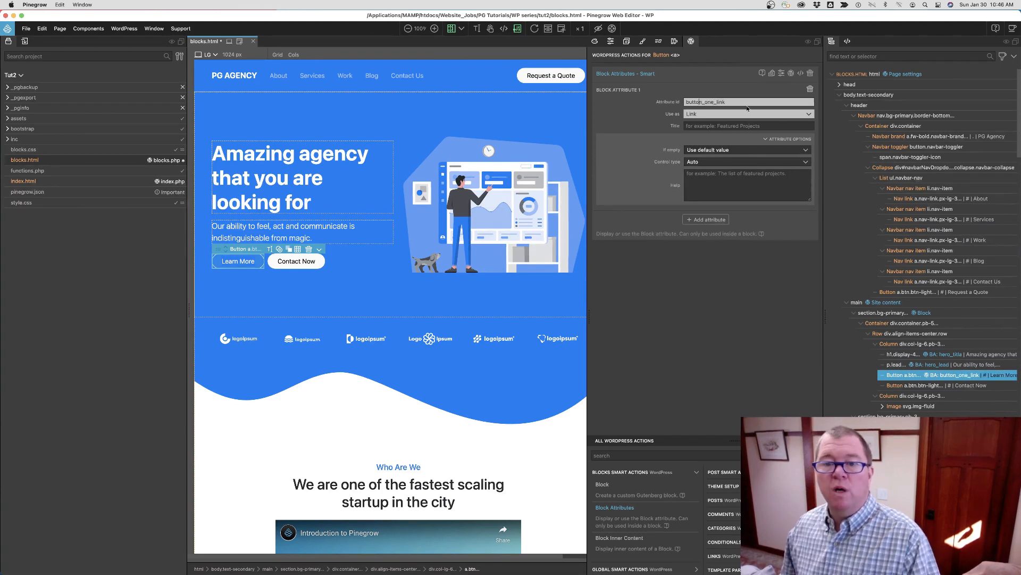
click(730, 127)
text(Bu)
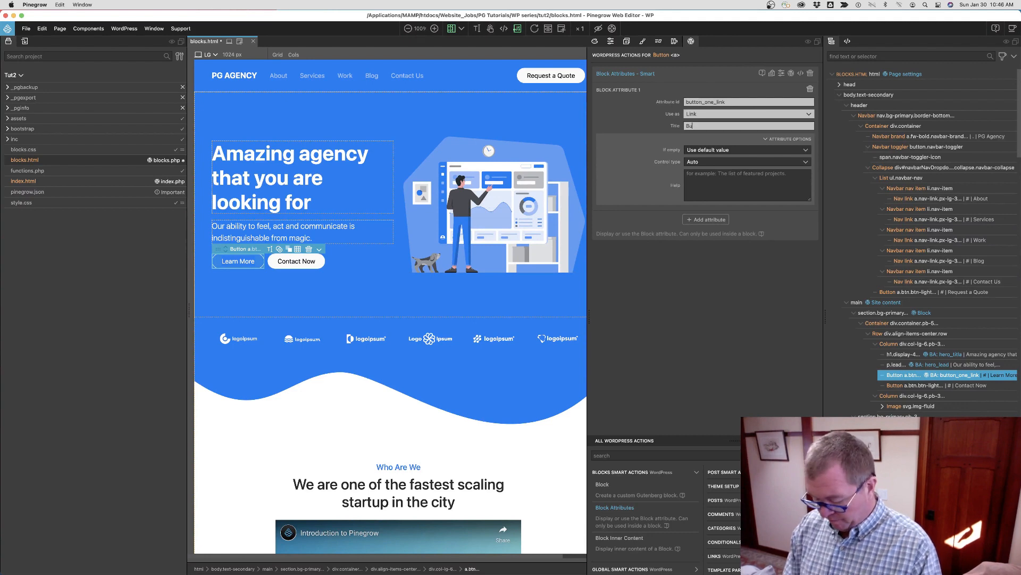
text(tton One Link)
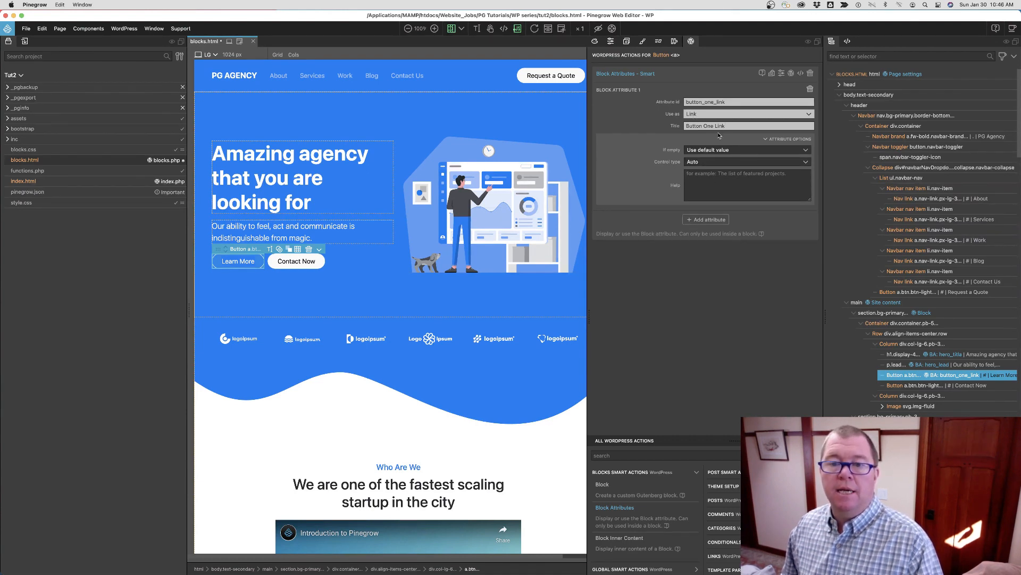
click(711, 161)
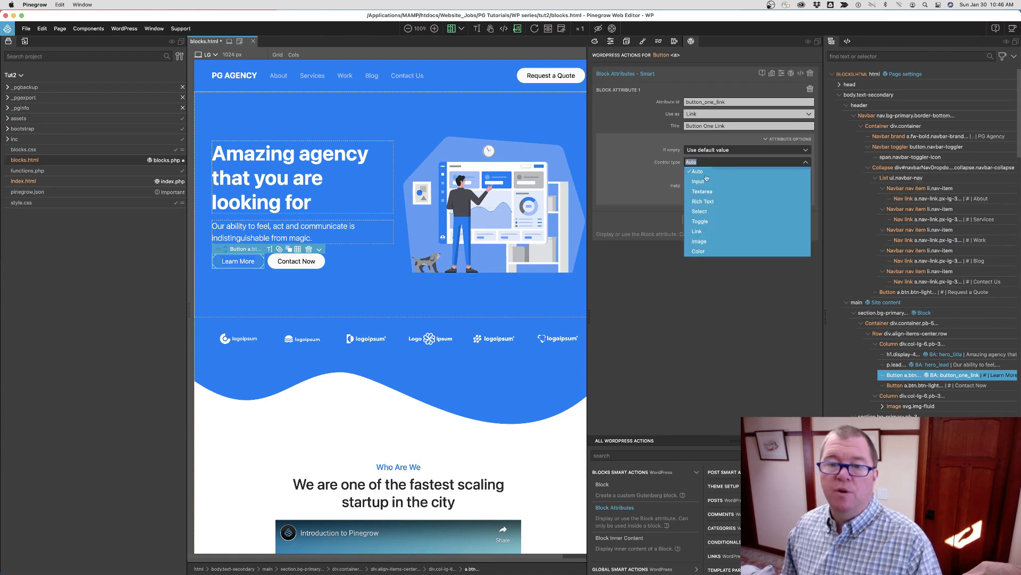
click(632, 174)
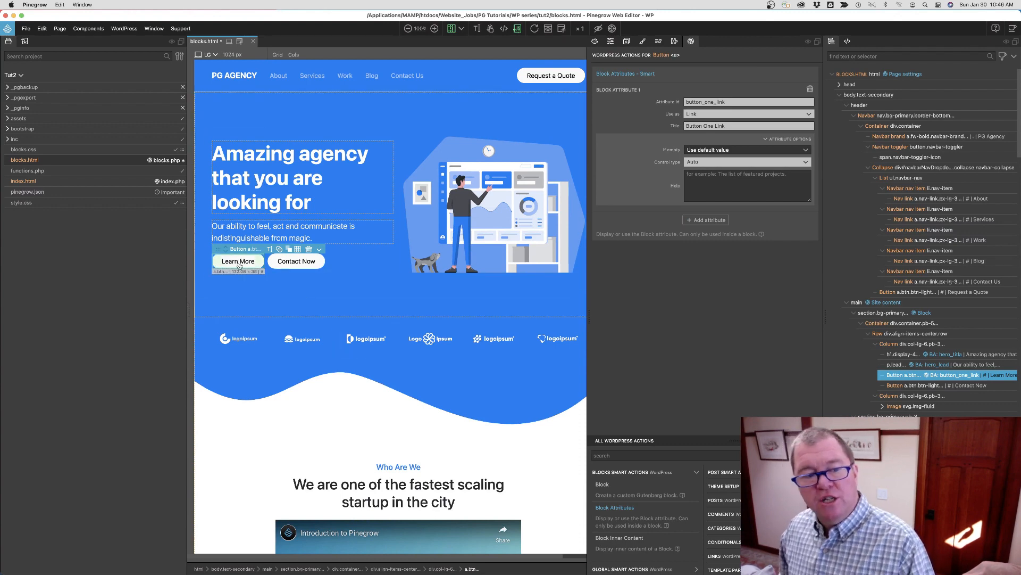
Step: Add a second attribute to the Learn More button with ID button_one_text, used as Content and titled Button One Text
click(714, 220)
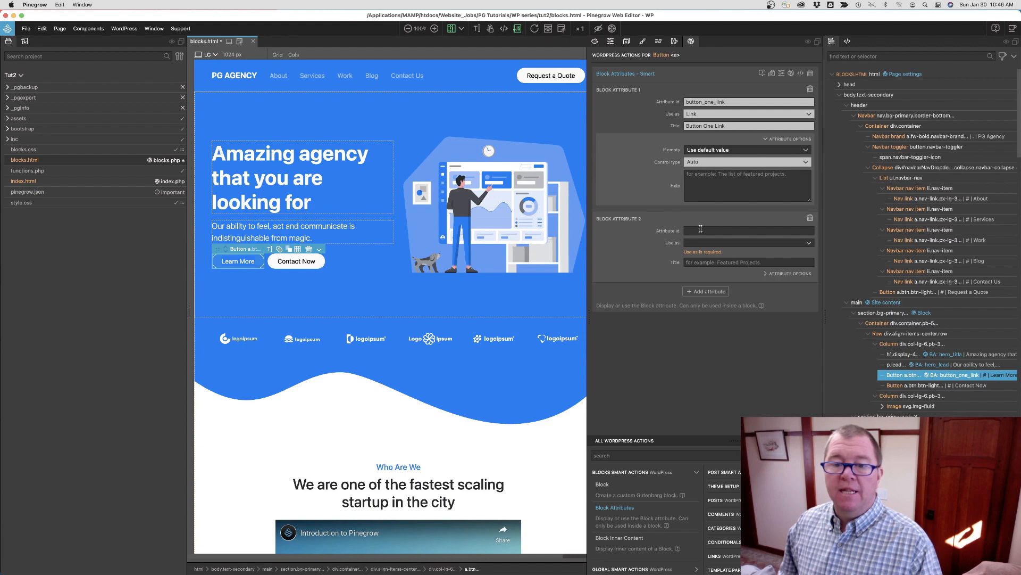
text(but)
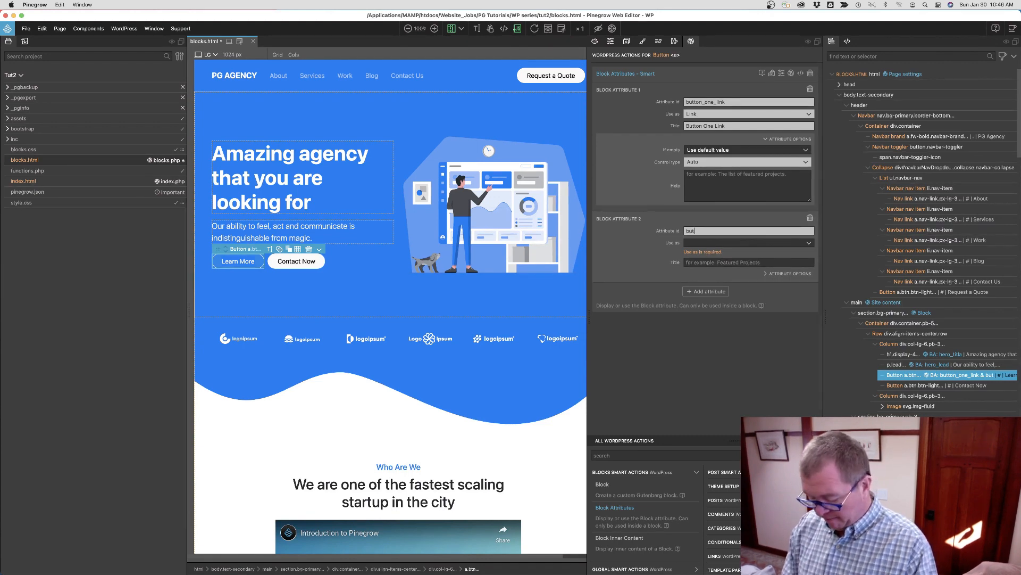
text(ton_one_text)
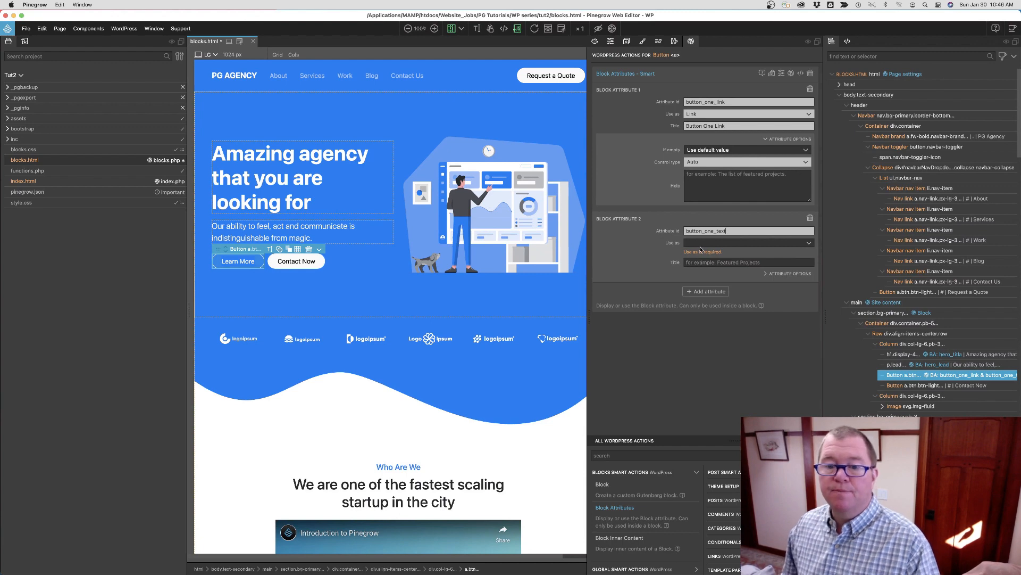
click(703, 243)
click(704, 253)
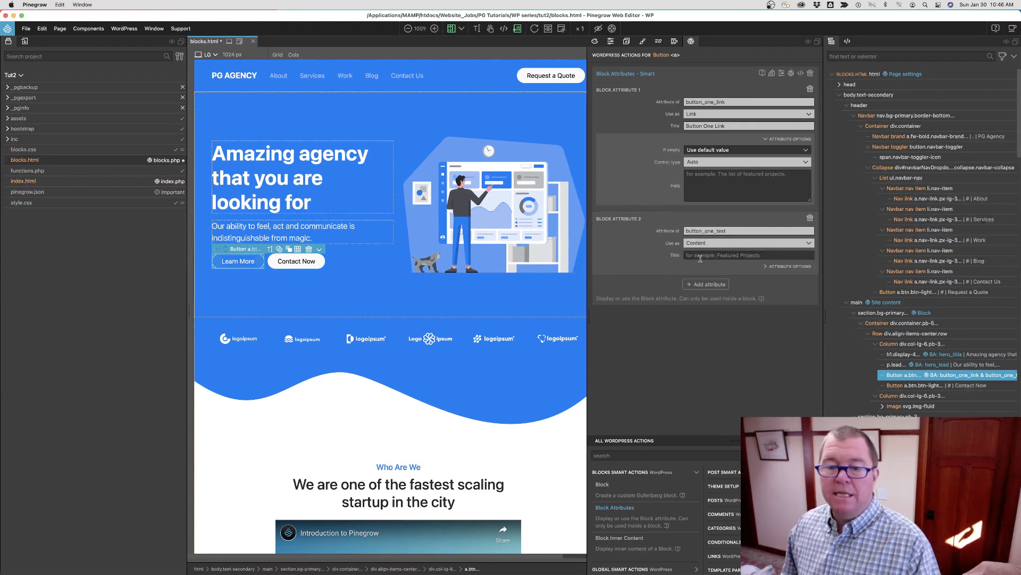
click(704, 254)
text(Button)
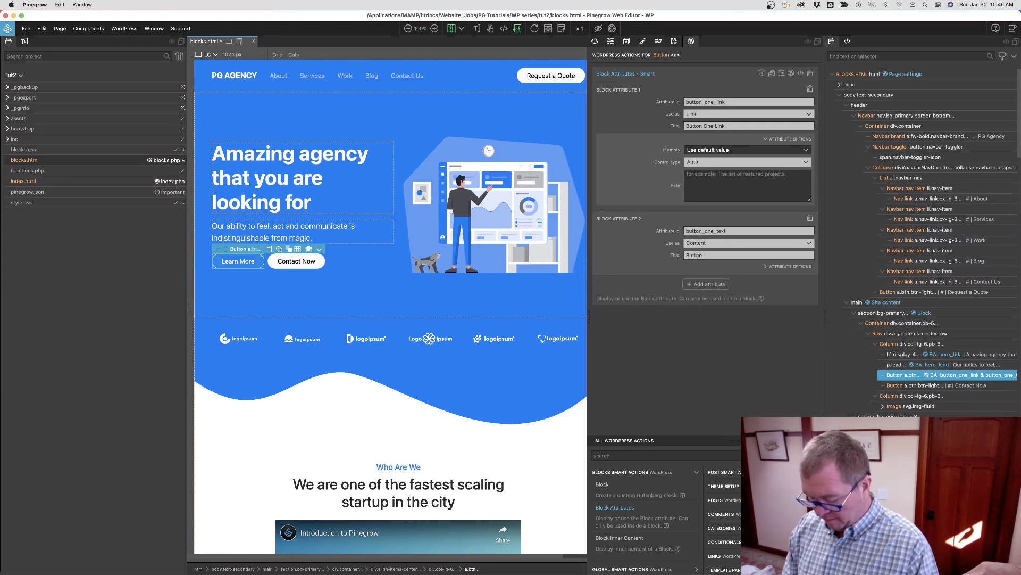
text( One Text)
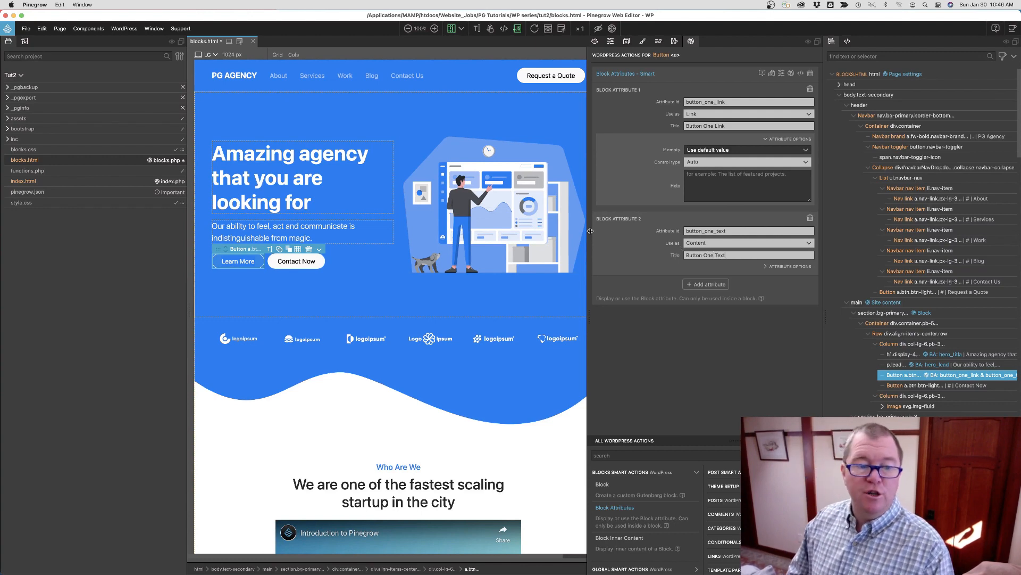
Step: Add Block Attributes to the Contact Now button with attribute ID button_two_link and title Button Two Link
click(289, 264)
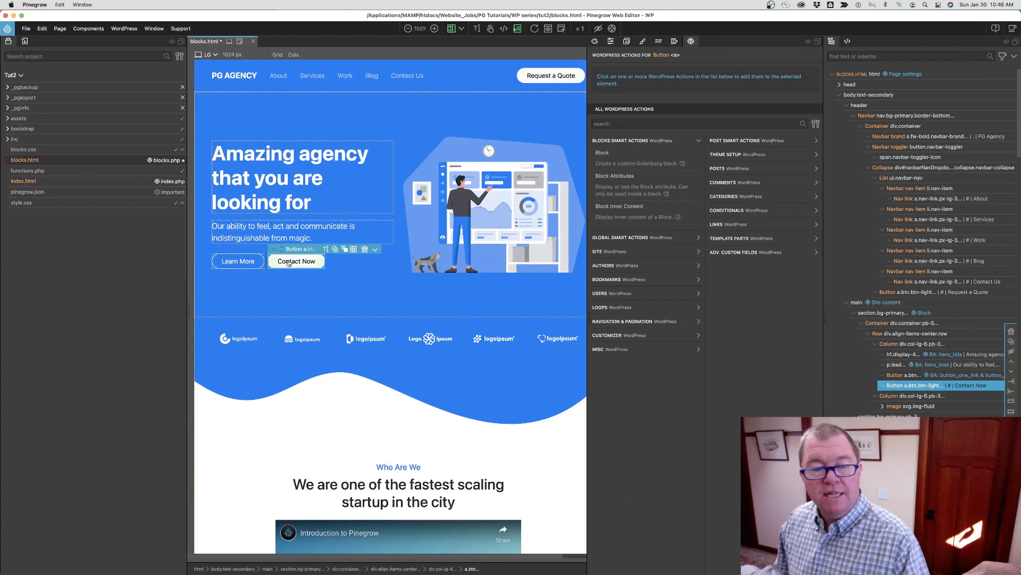
click(609, 179)
text(b)
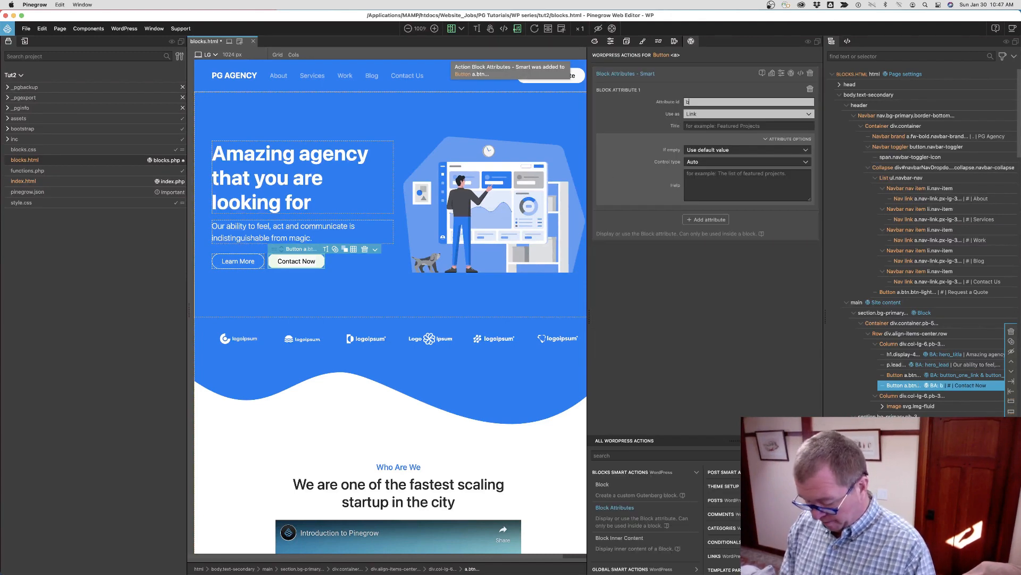
text(utton_two_link)
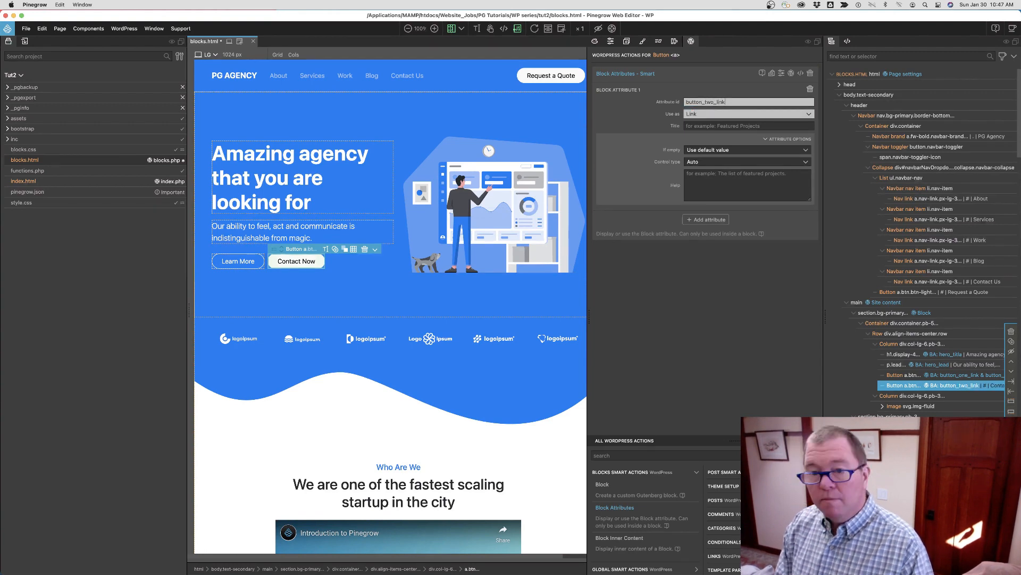
click(722, 126)
text(Button T)
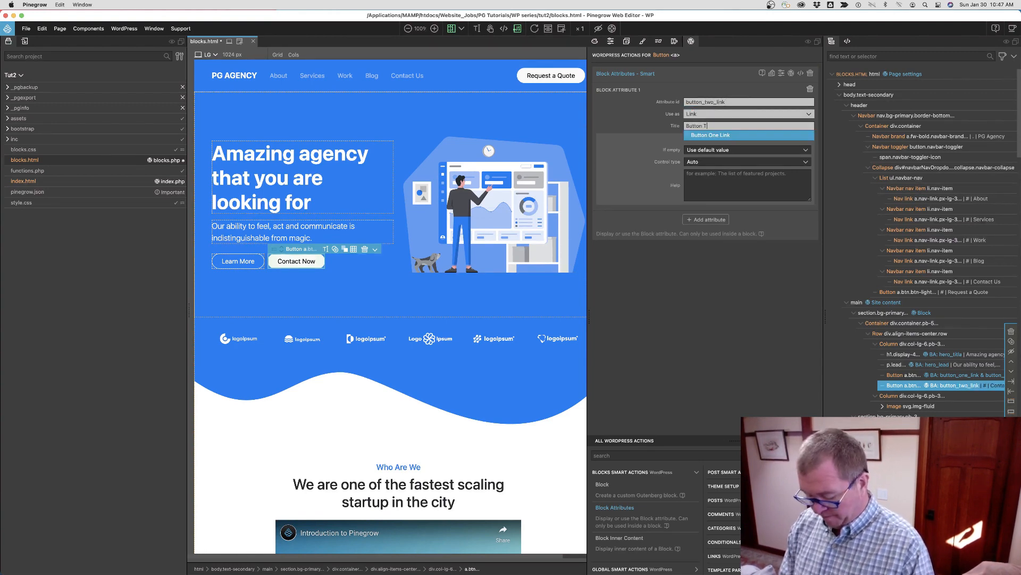
text(wo Link)
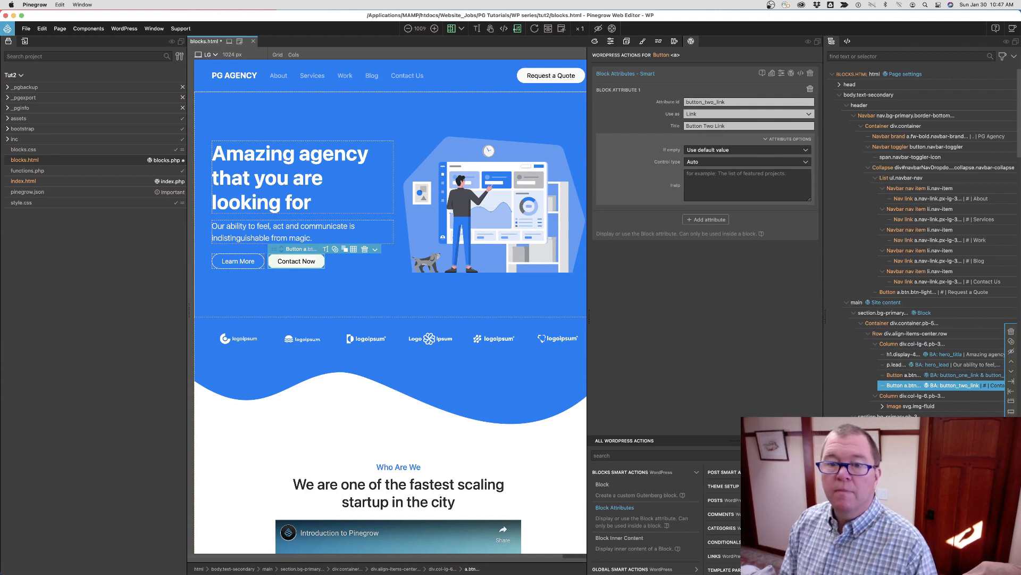
Step: Add a second Contact Now attribute with ID button_two_text, used as Content and titled Button Two Text, and save blocks.html
click(713, 220)
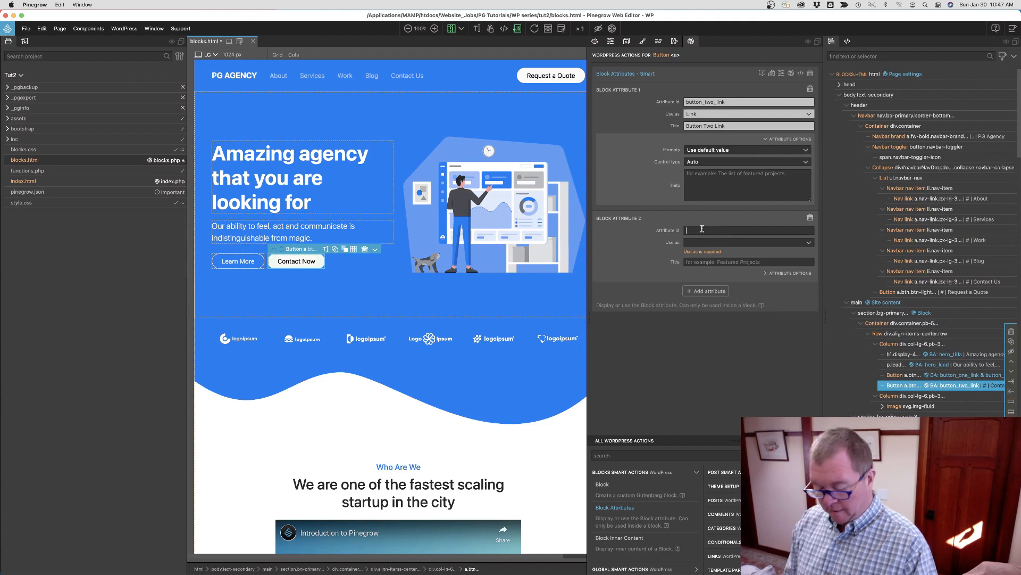
click(702, 228)
text(button_two_text)
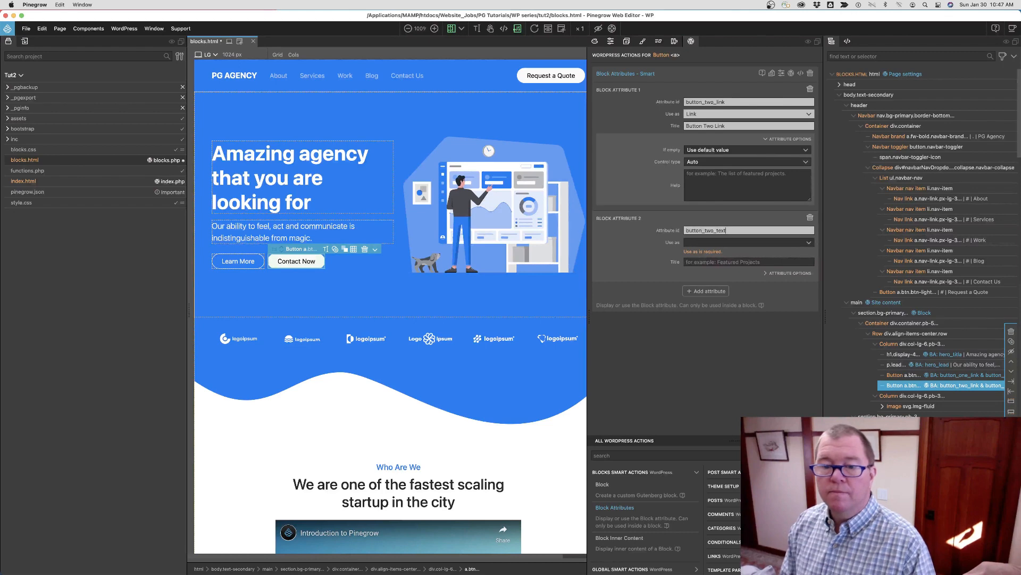
click(712, 242)
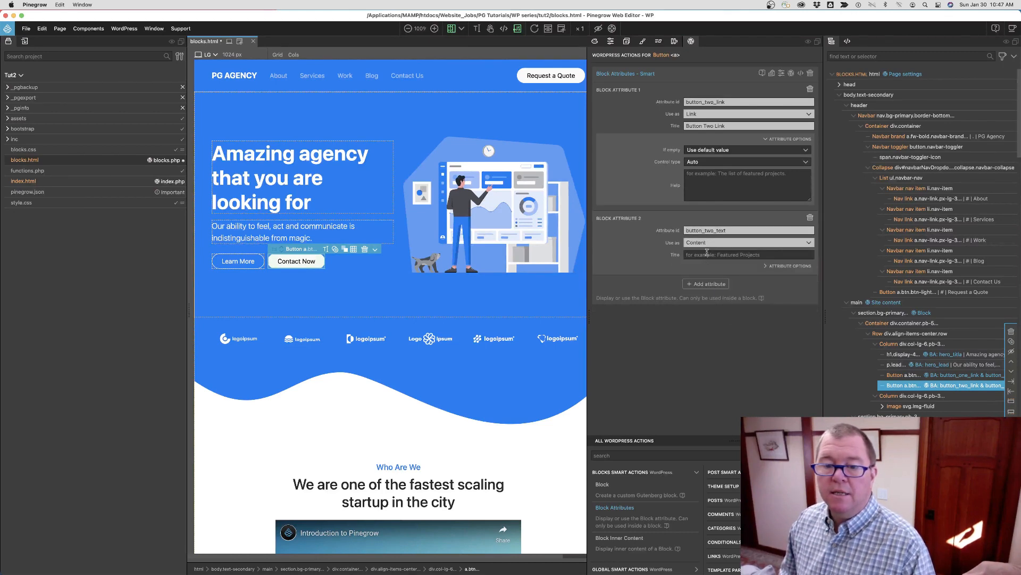
text(B)
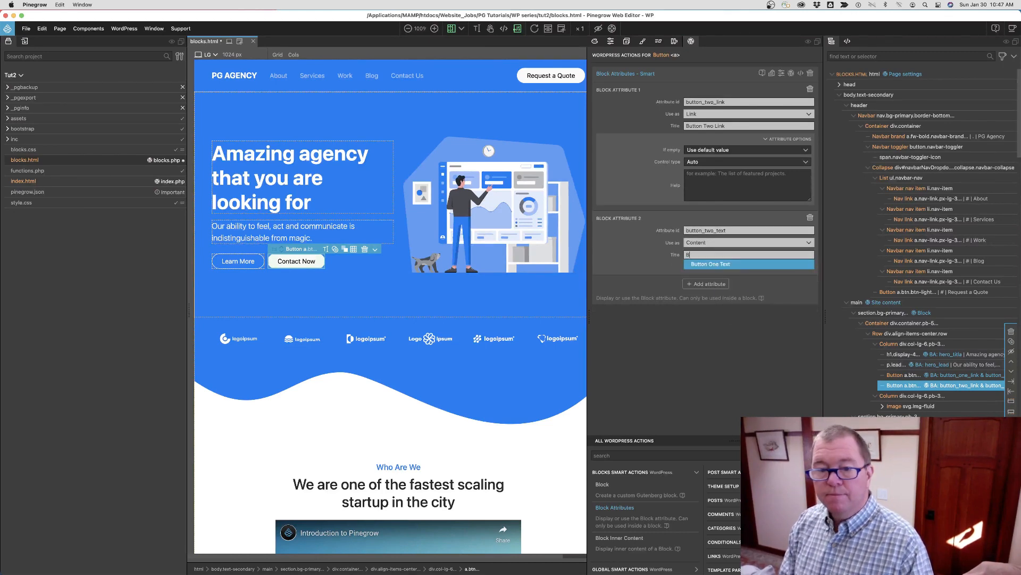
text(utton Two Text)
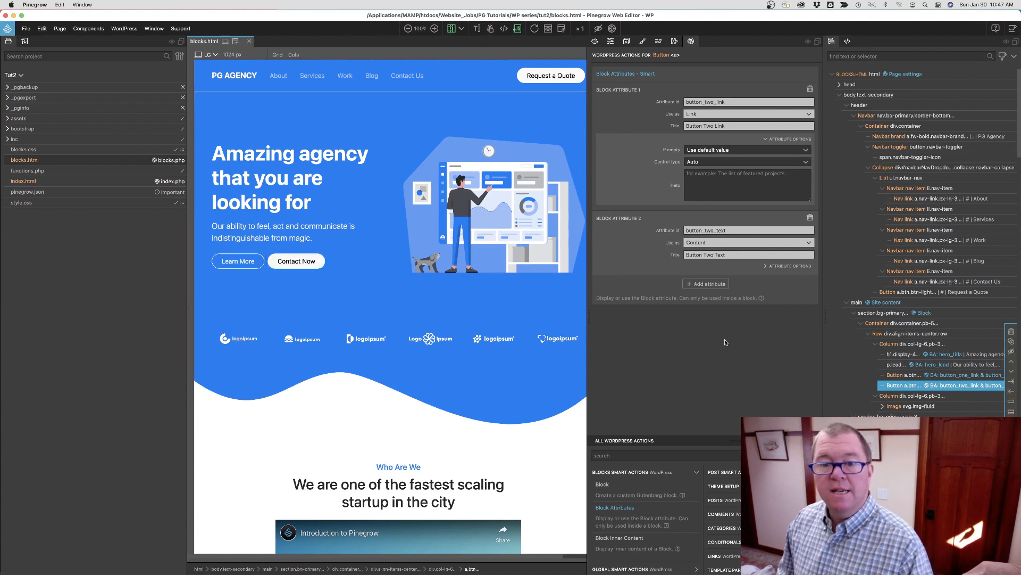
key(super+s)
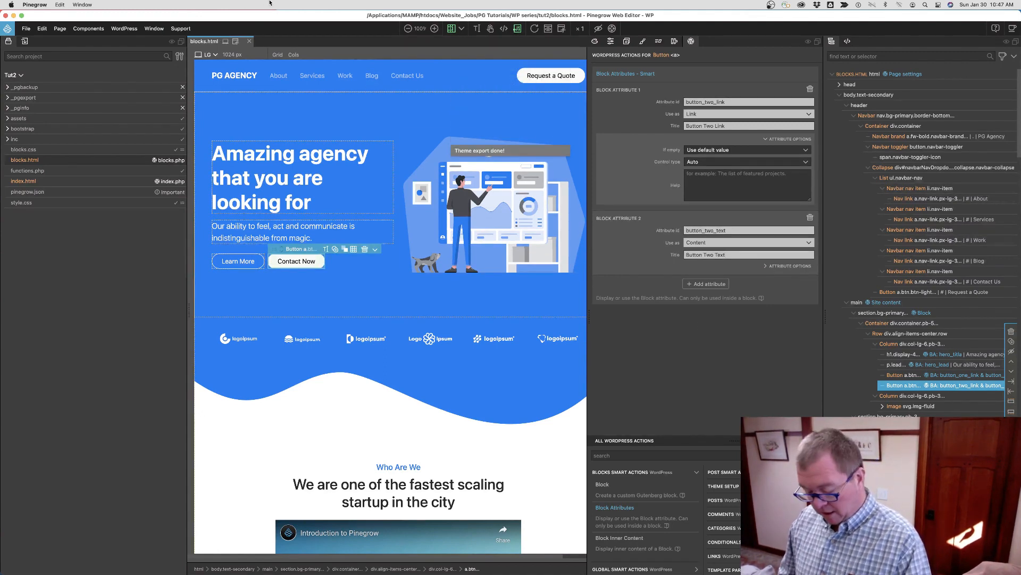
Step: Switch to Chrome, reload the First Post editor and select the Top Hero block to show its properties
key(ctrl+Up)
click(429, 29)
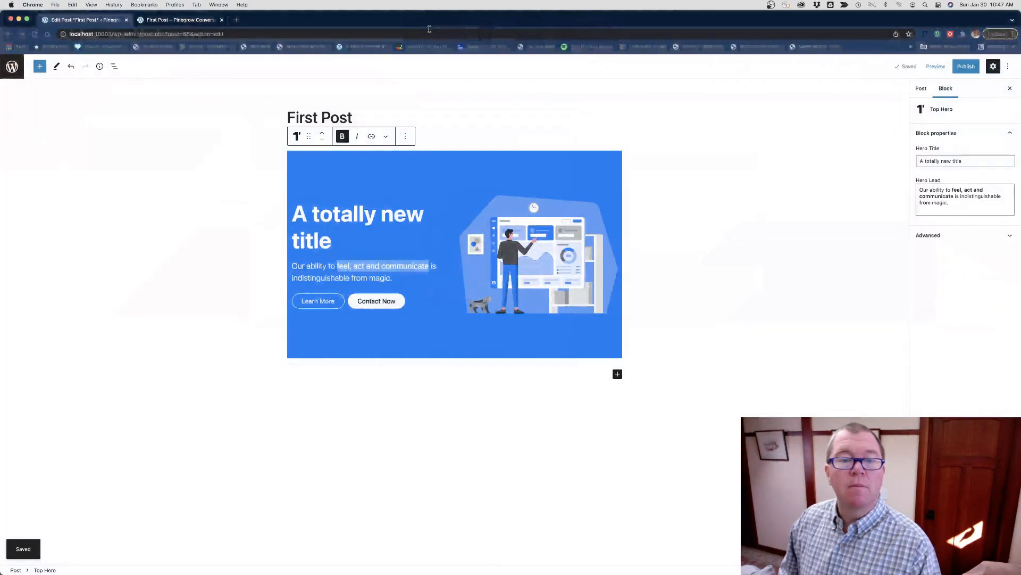
click(33, 34)
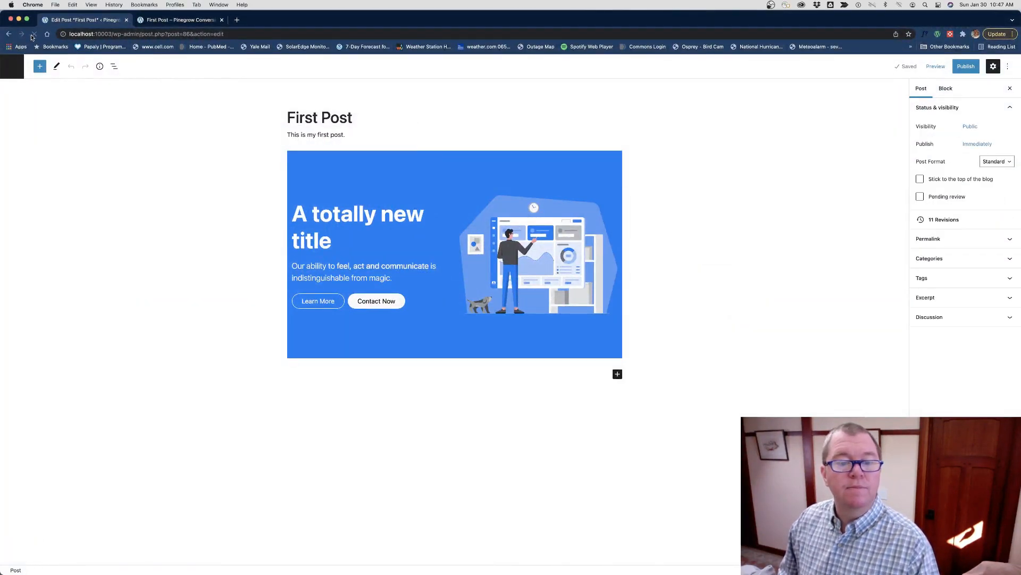
click(456, 173)
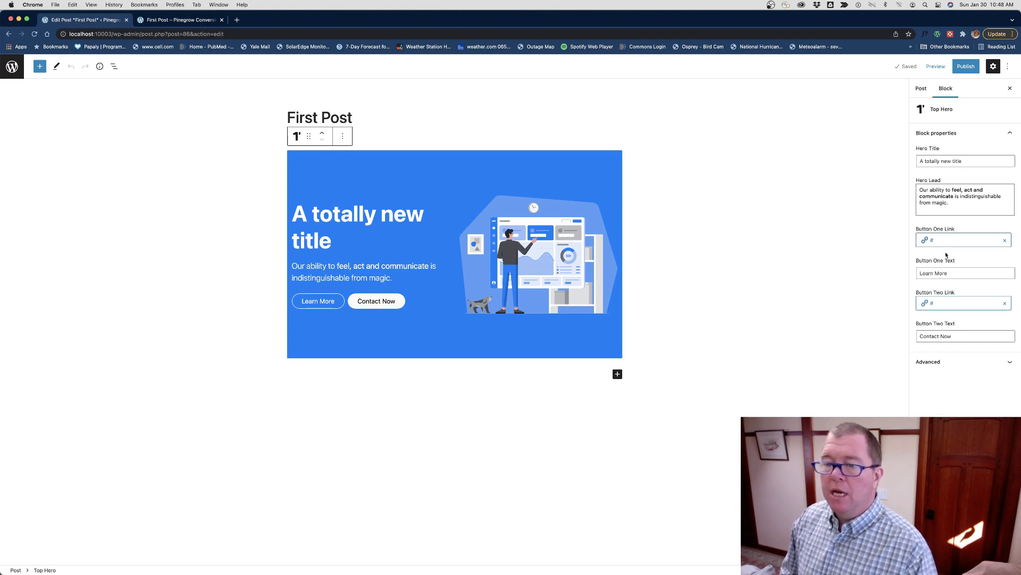
Step: Set the Top Hero block's Button One Text to Contact Us and Button Two Text to Learn More, then save the draft
click(950, 274)
drag(950, 273, 918, 274)
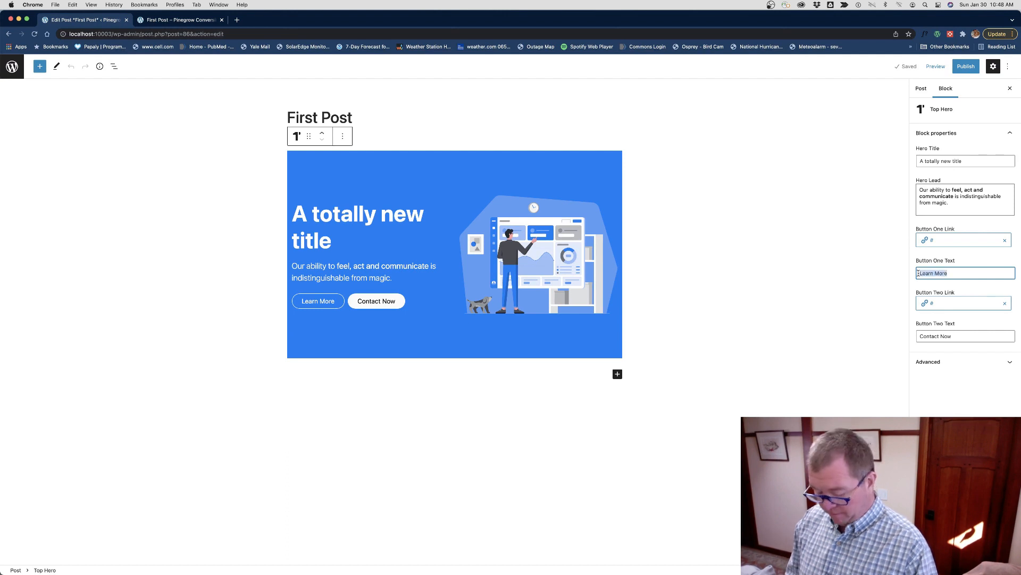
text(Conta)
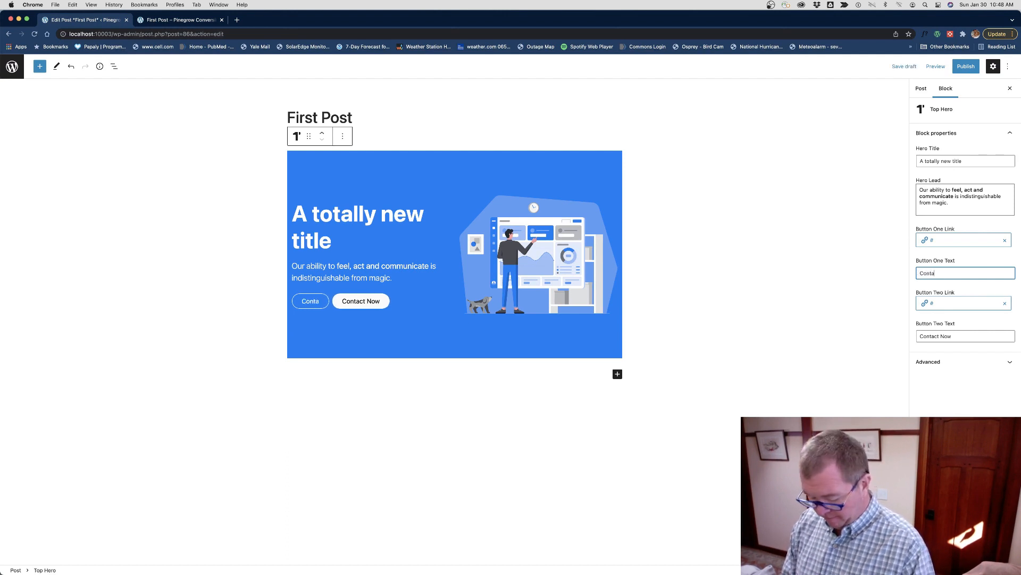
text(ct Us)
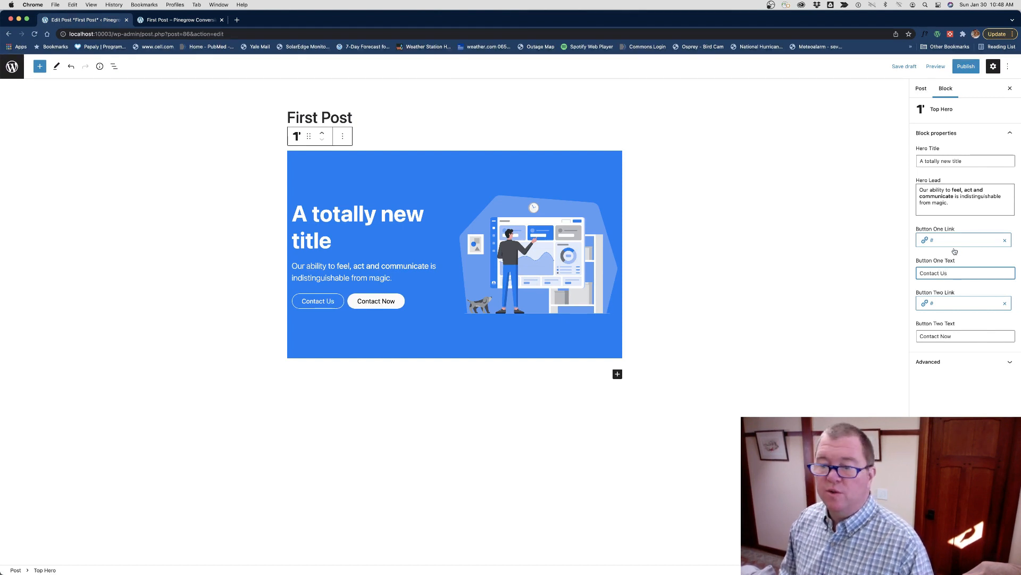
drag(950, 338, 915, 334)
text(Learn More)
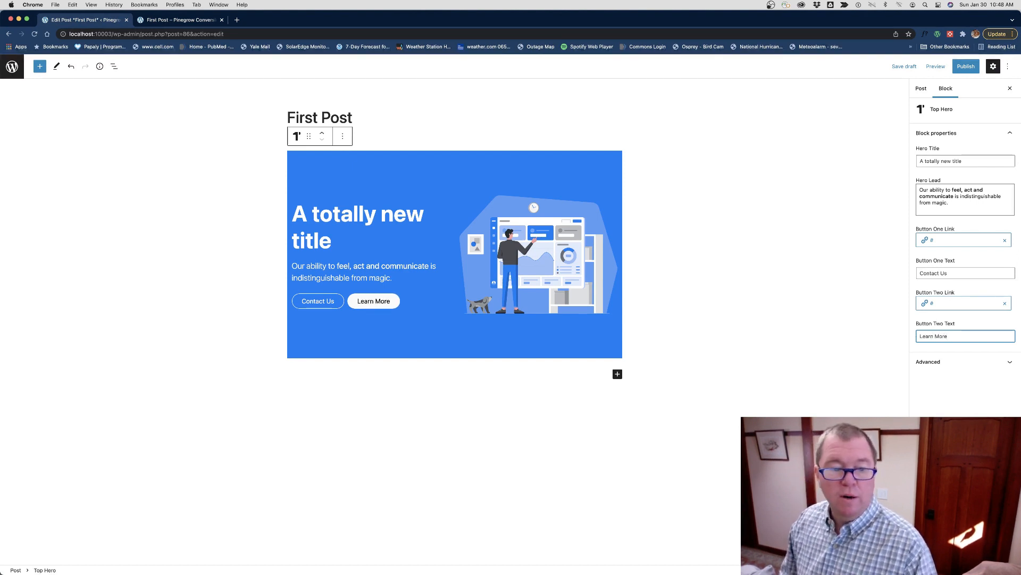
click(904, 67)
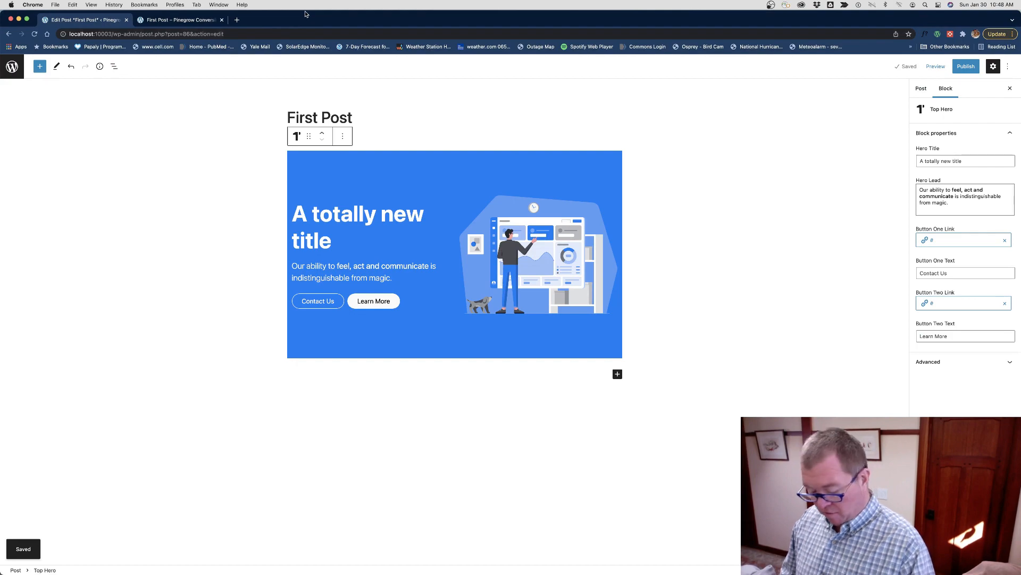
Step: Switch to Pinegrow and add Block Attributes to the hero SVG image with attribute ID hero_image and title Hero Image
key(ctrl+Up)
click(481, 15)
click(507, 246)
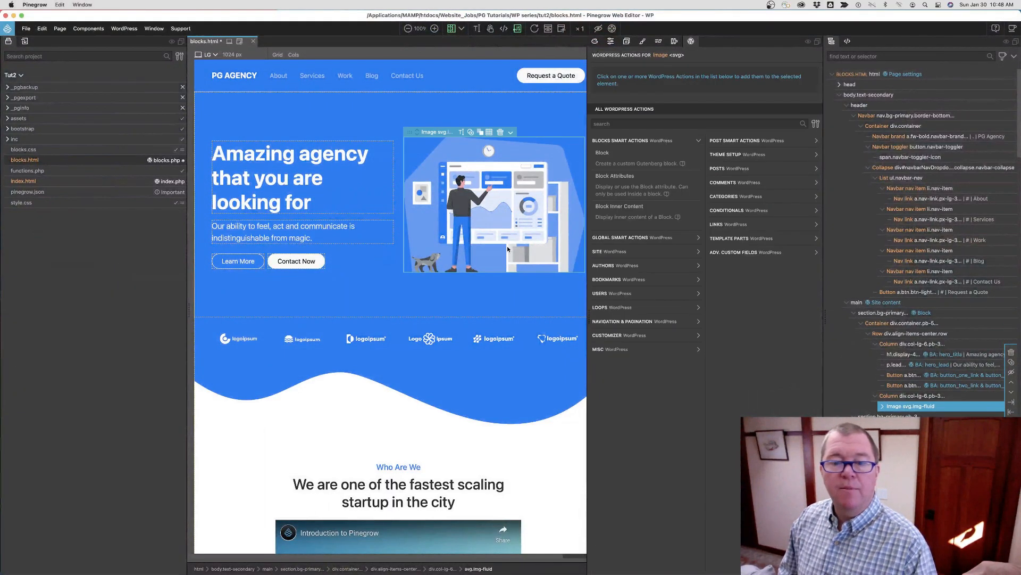
click(617, 180)
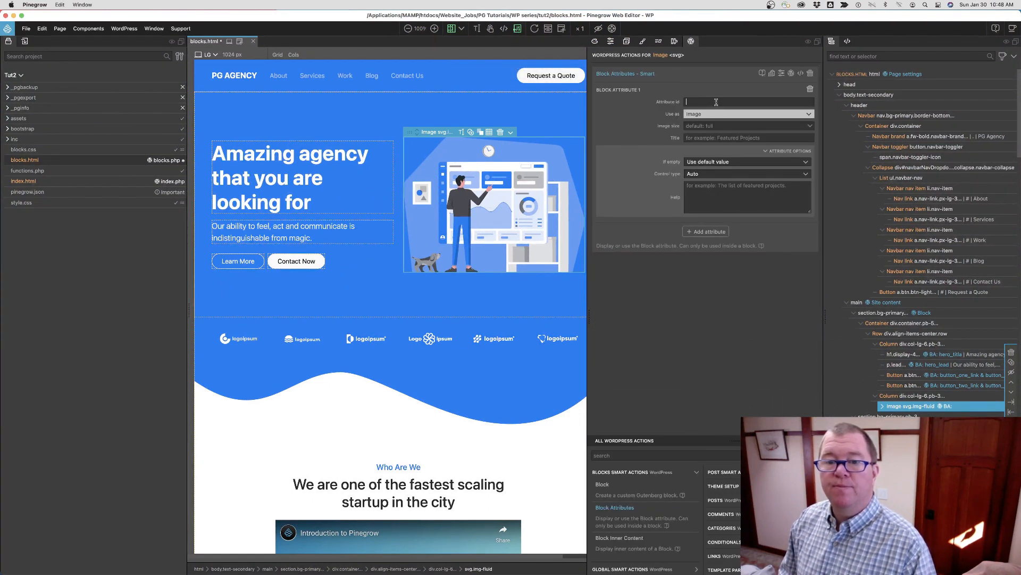
text(hero_image)
click(708, 137)
text(Hero)
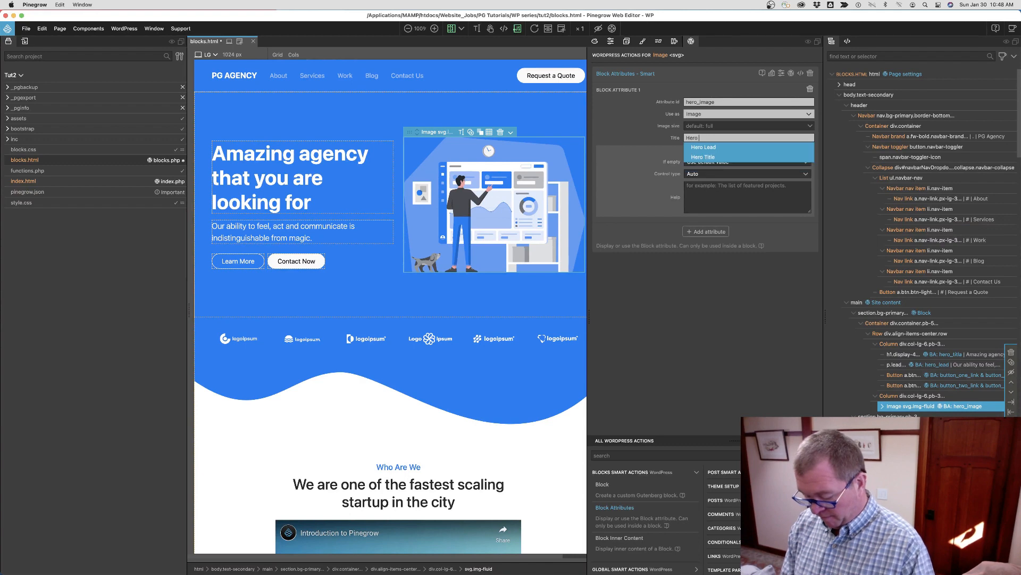
text( Image)
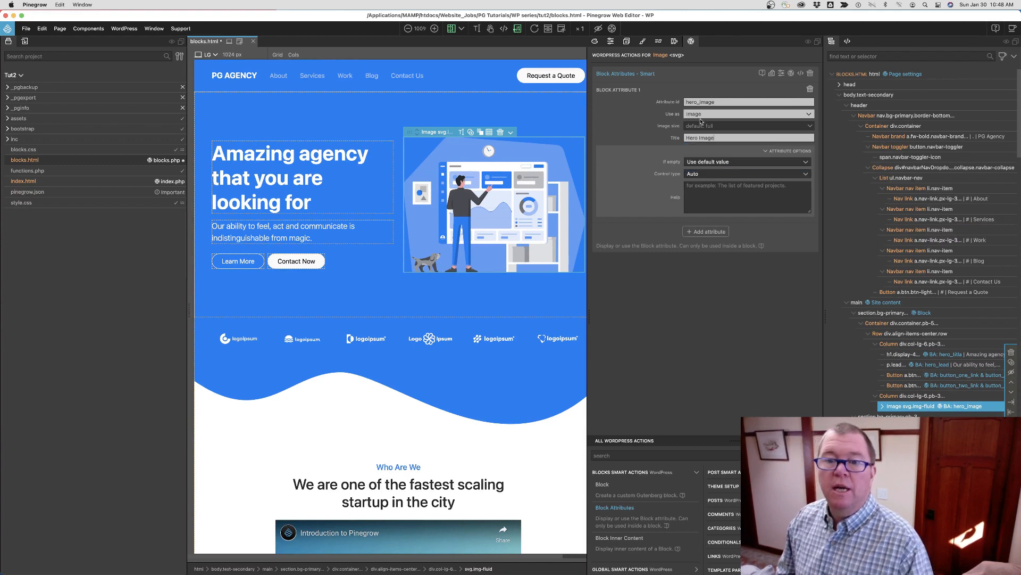
click(775, 126)
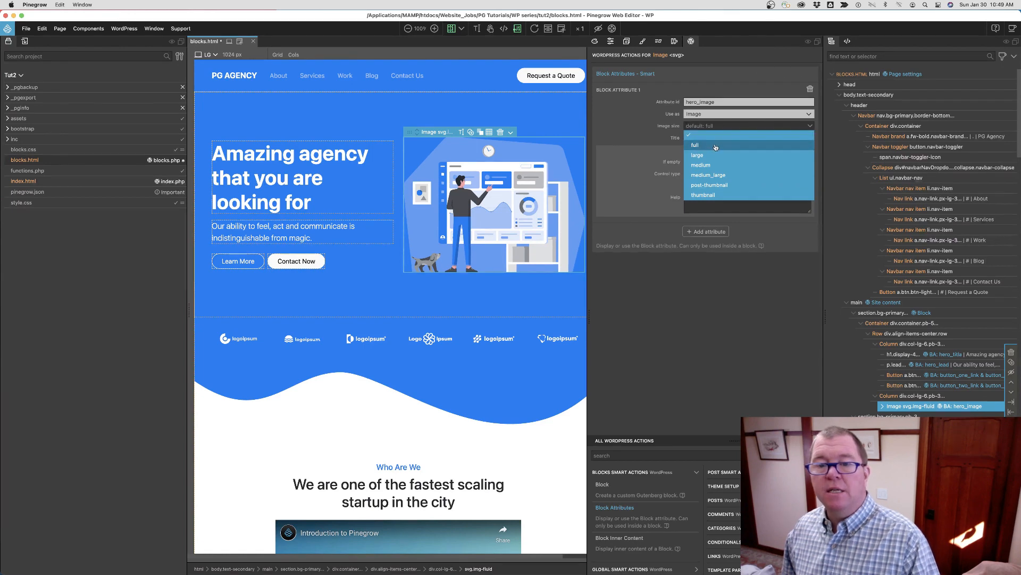
click(624, 112)
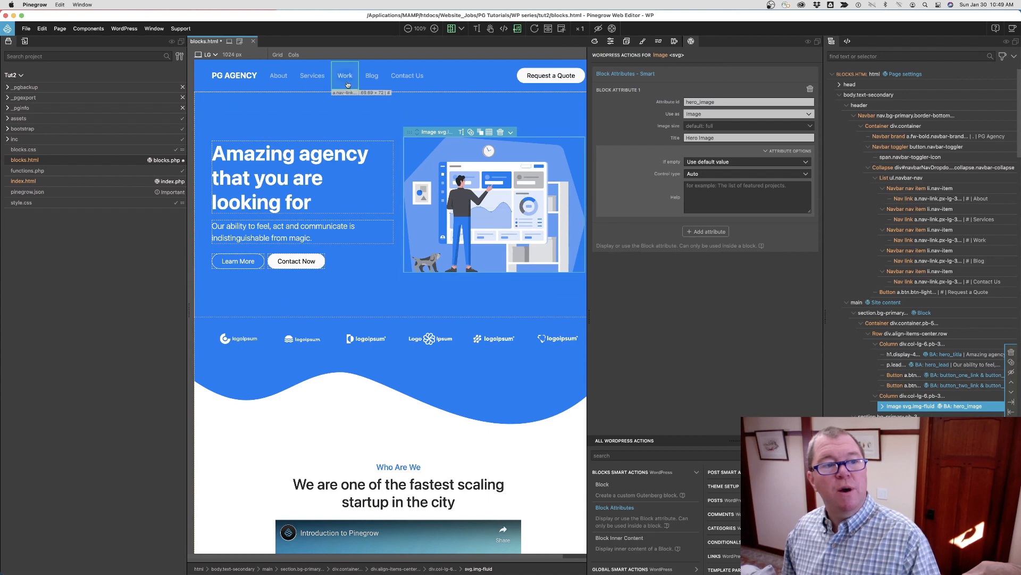
Step: Open the WordPress theme settings and expand the image sizes section through to the custom image sizes
click(127, 29)
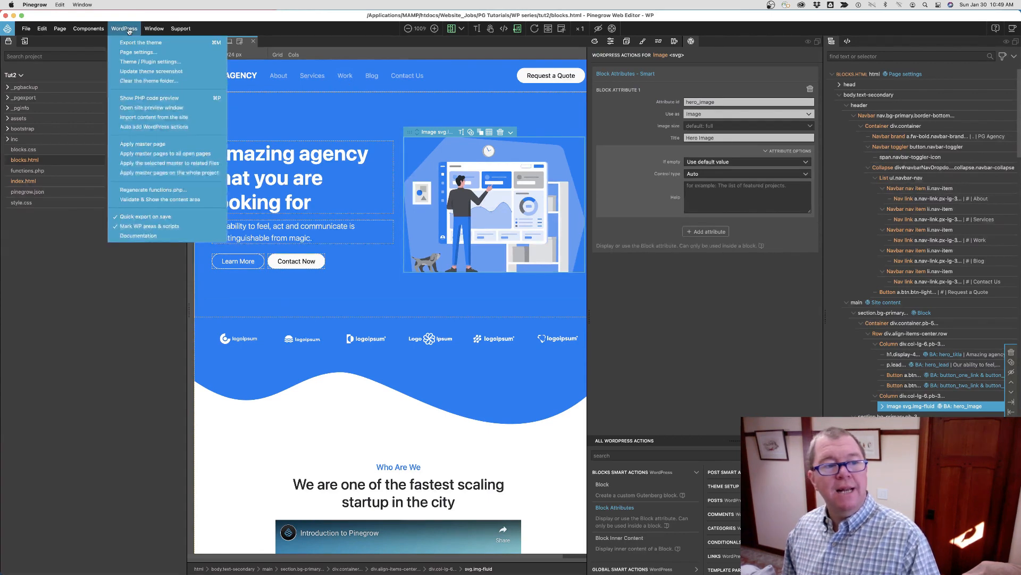
click(142, 62)
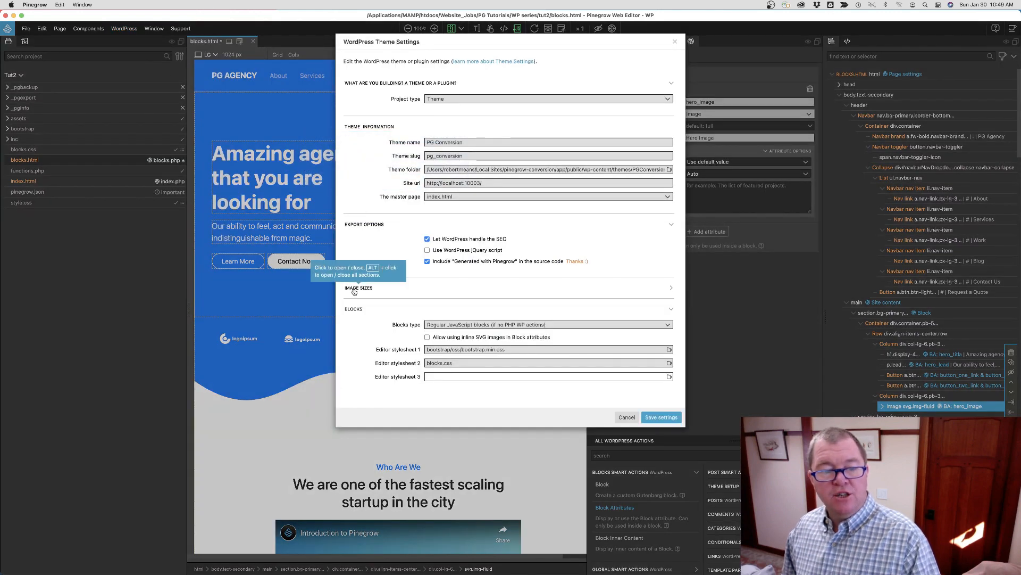
click(673, 290)
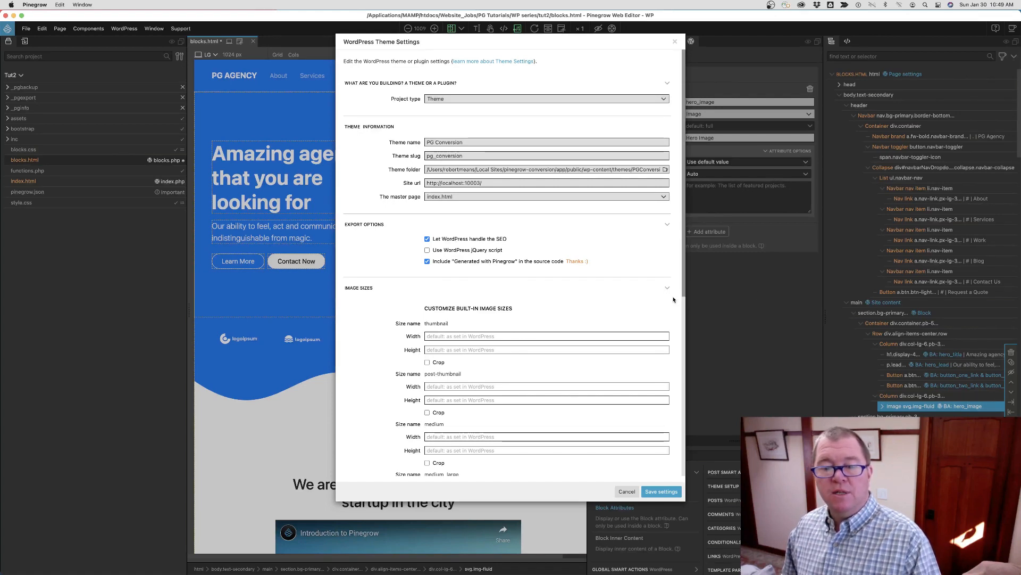
scroll(674, 307, down, 3)
scroll(673, 308, down, 5)
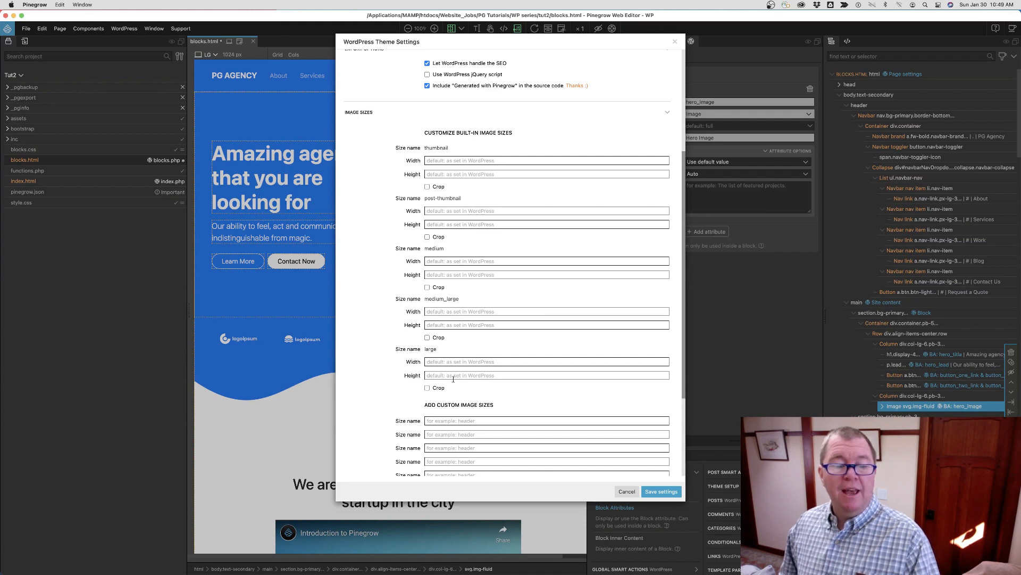
scroll(457, 367, down, 2)
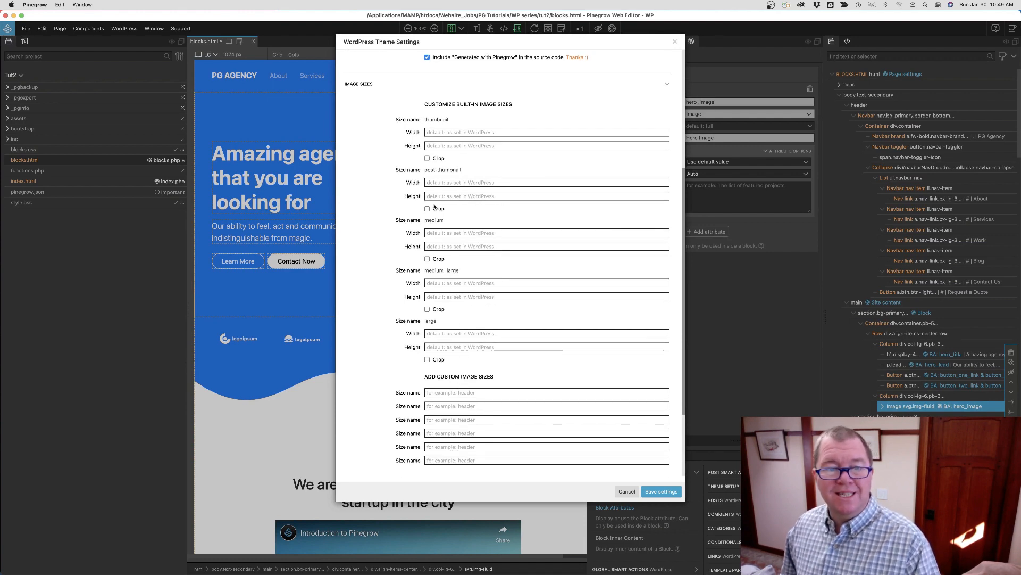
Step: Enter x_large as the size name of the first custom image size
click(434, 392)
text(x-large)
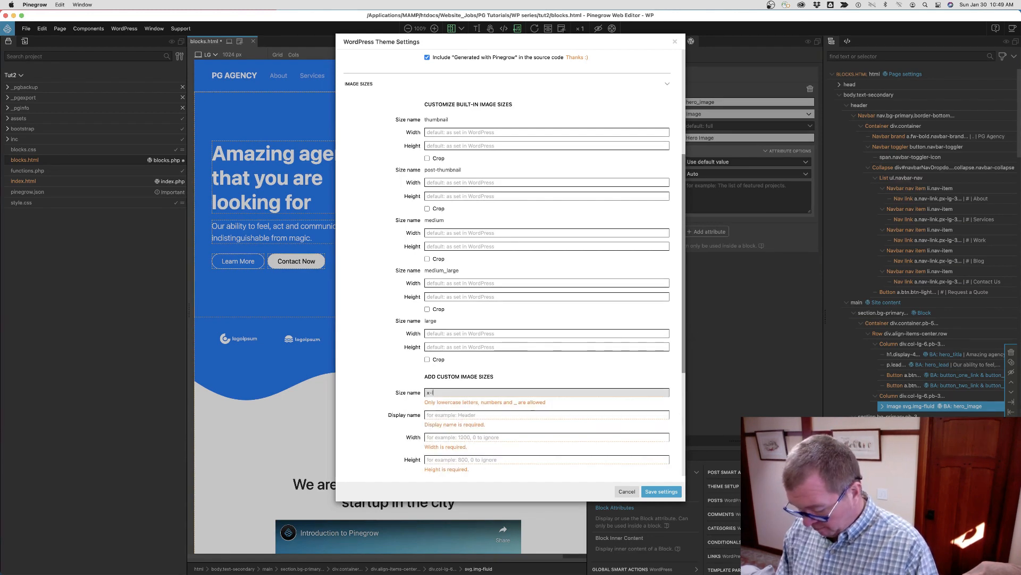
key(BackSpace)
key(BackSpace)
key(BackSpace)
key(BackSpace)
key(BackSpace)
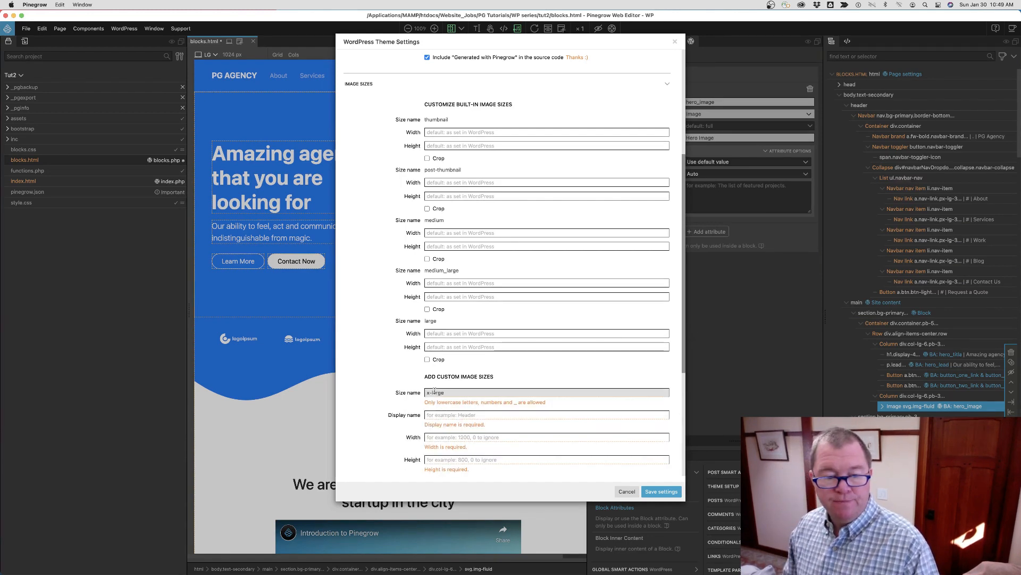
key(BackSpace)
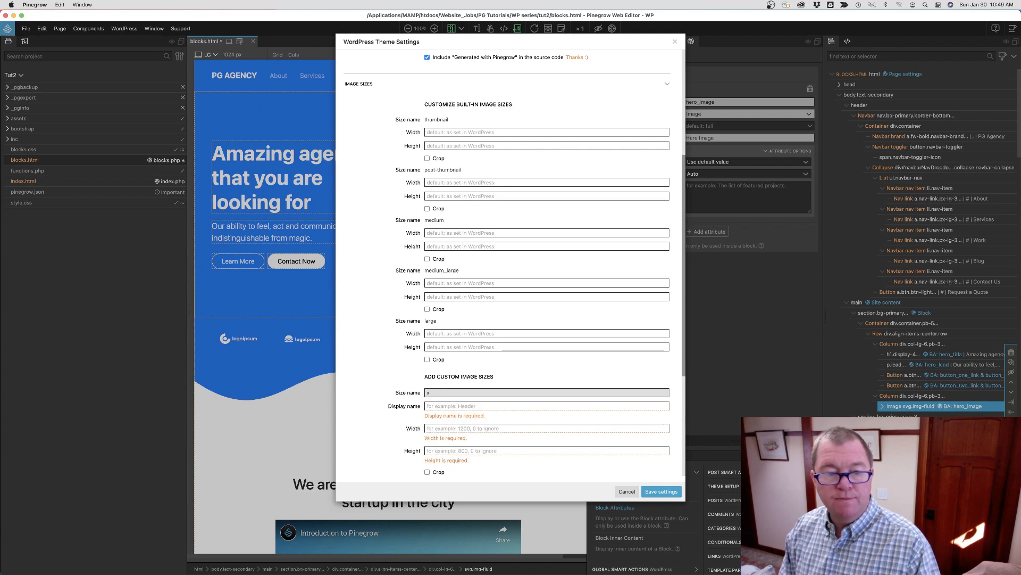
text(_large)
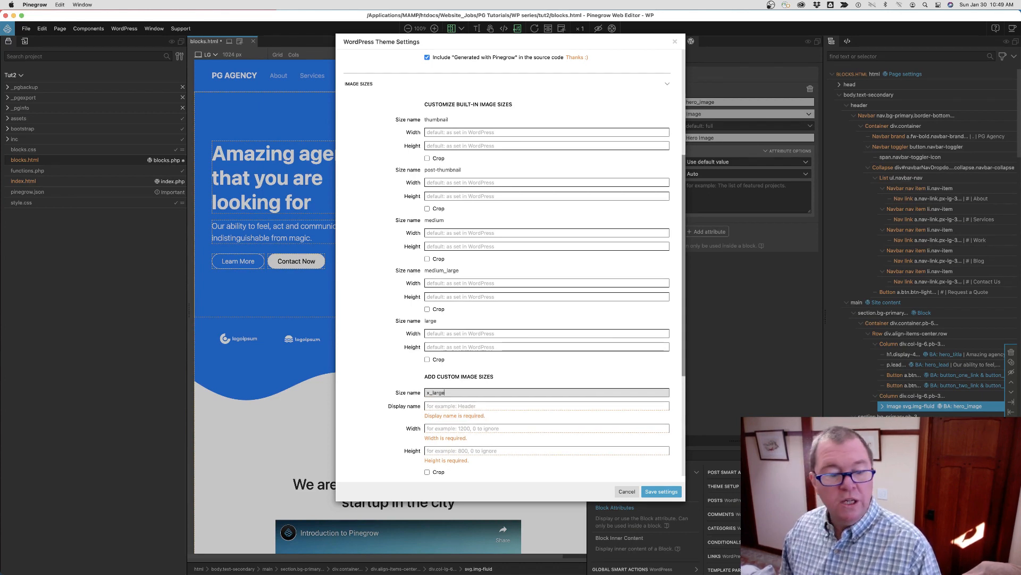
Step: Give the x_large size the display name Extra Large, width 1200, height 800 and cropping, and save the theme settings
click(439, 407)
text(E)
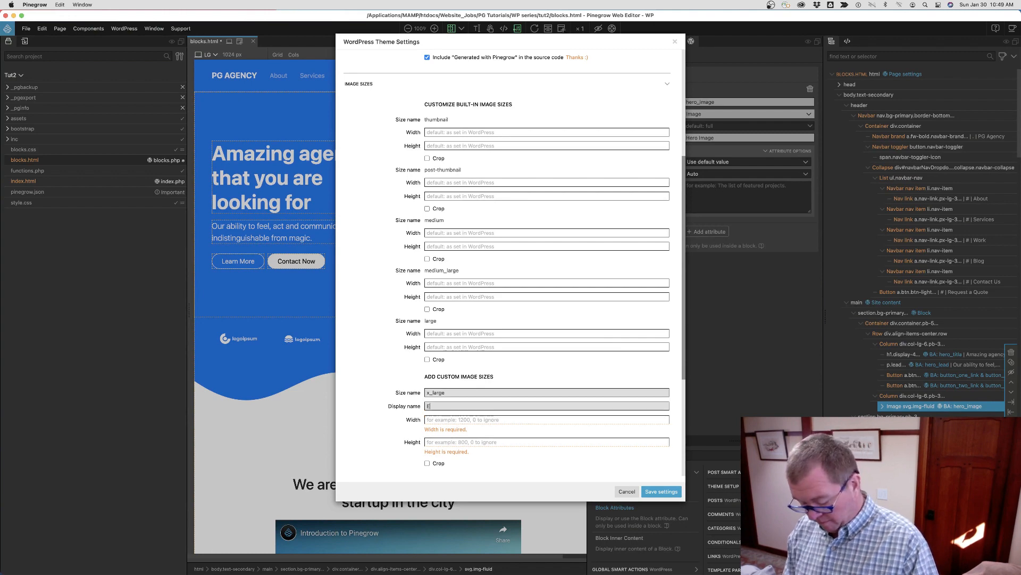
text(xtra Large)
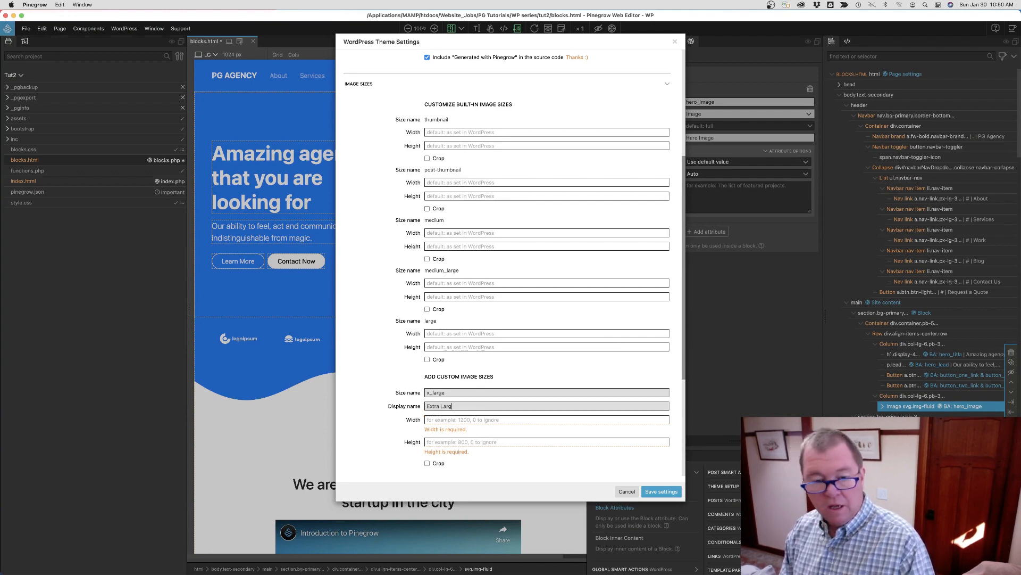
click(440, 420)
text(1200)
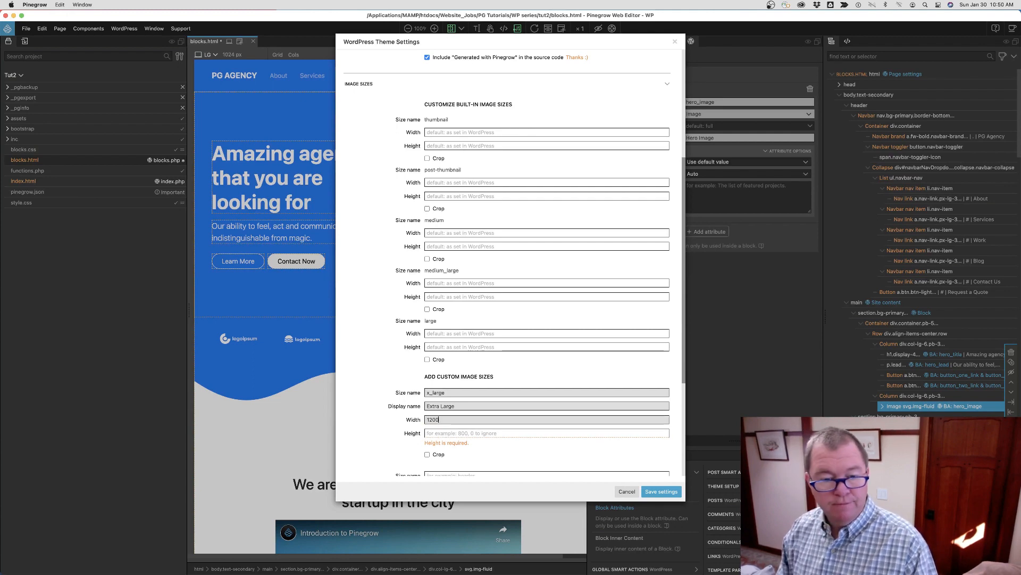
click(439, 433)
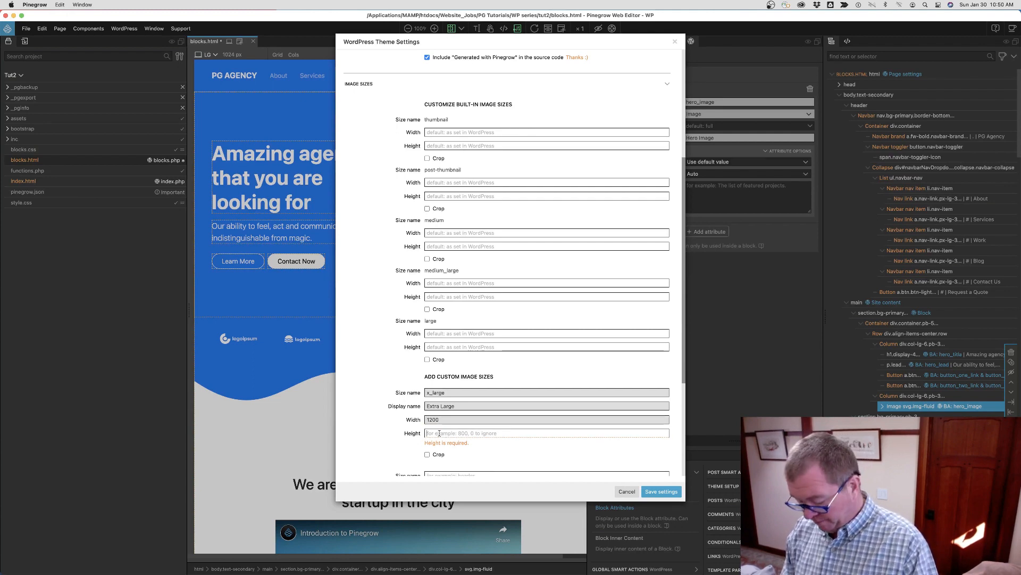
text(800)
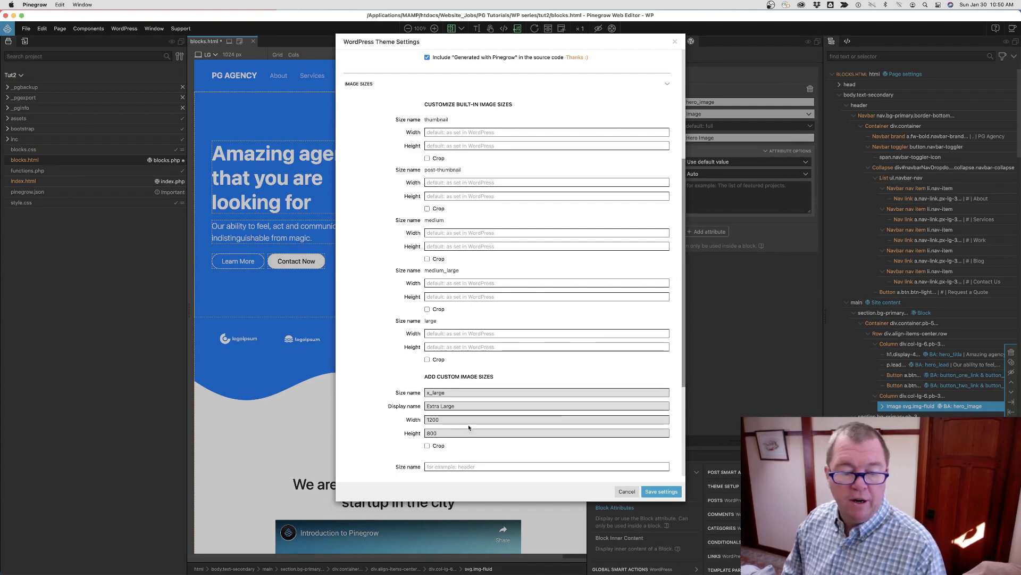
click(427, 446)
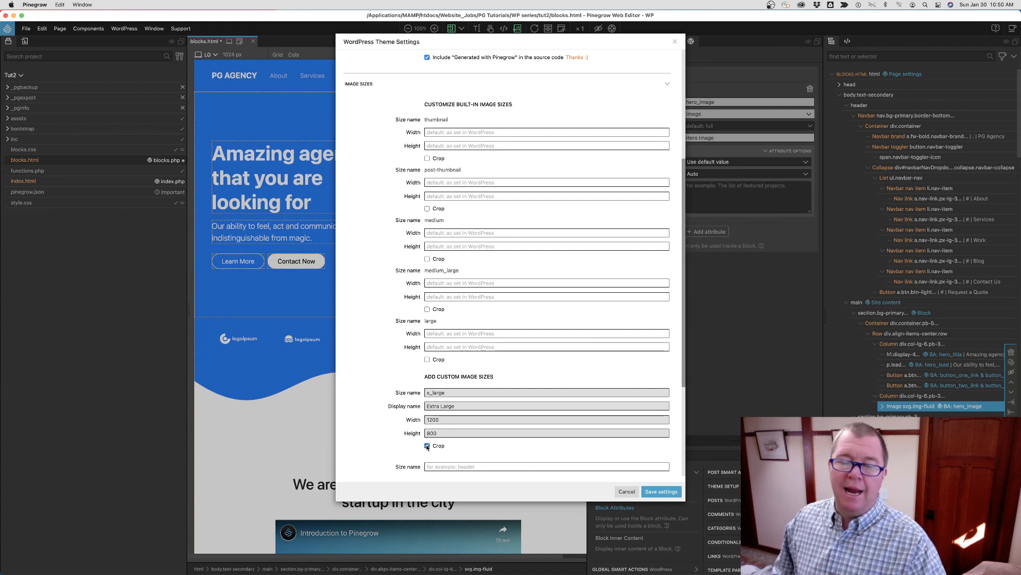
click(660, 490)
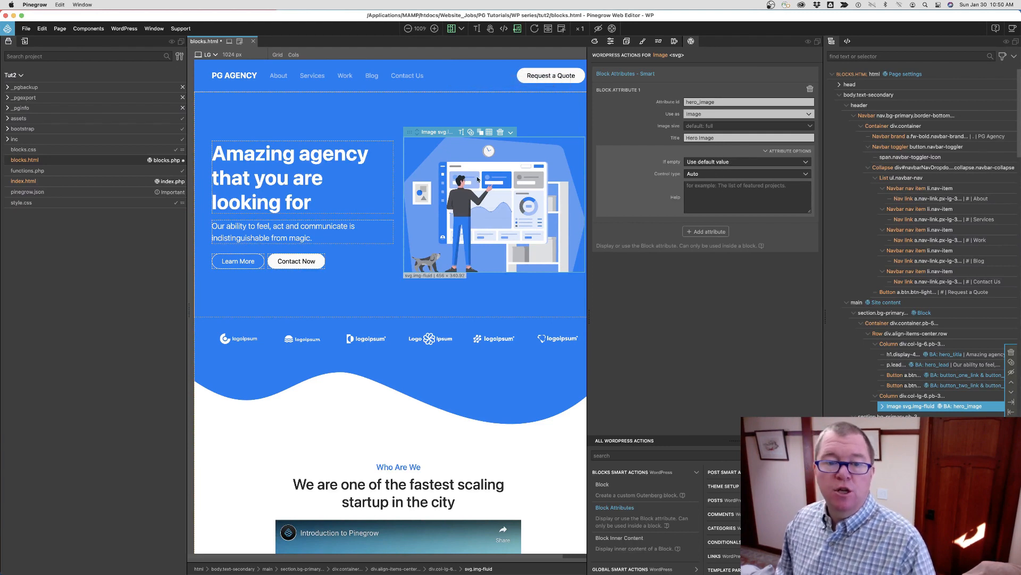
Step: Set the hero_image attribute's image size to x_large and save blocks.html
click(729, 175)
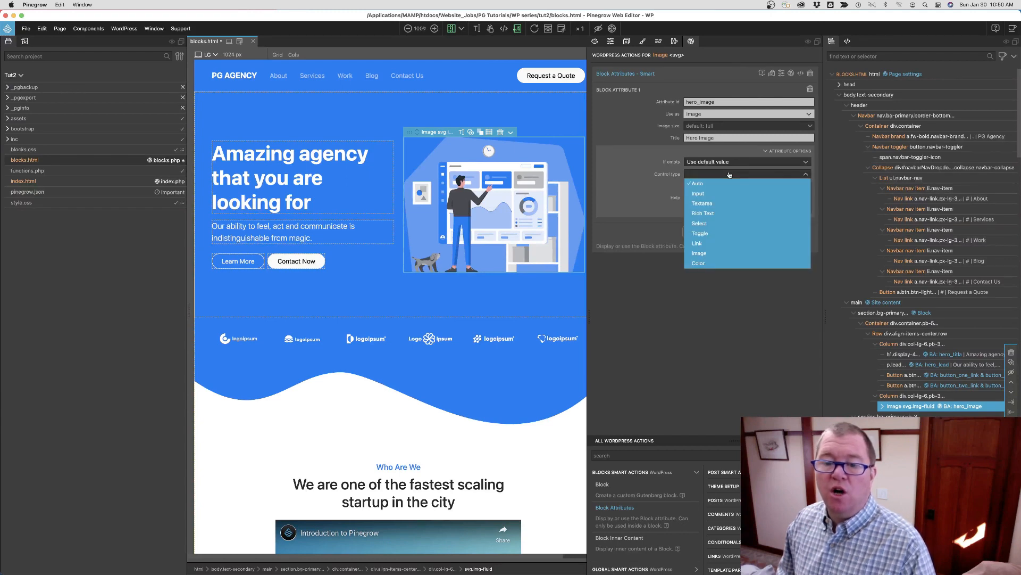
click(727, 308)
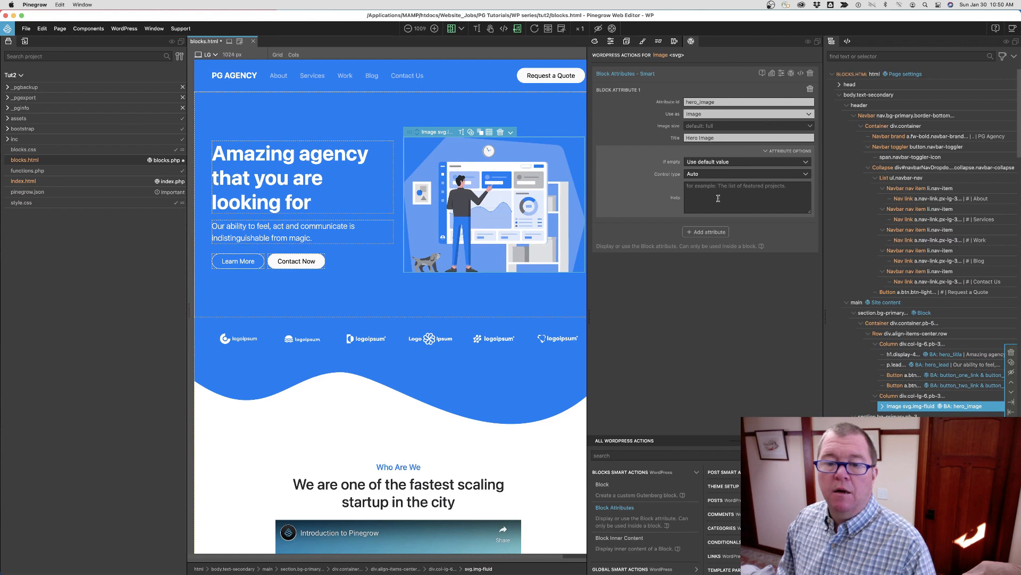
click(708, 126)
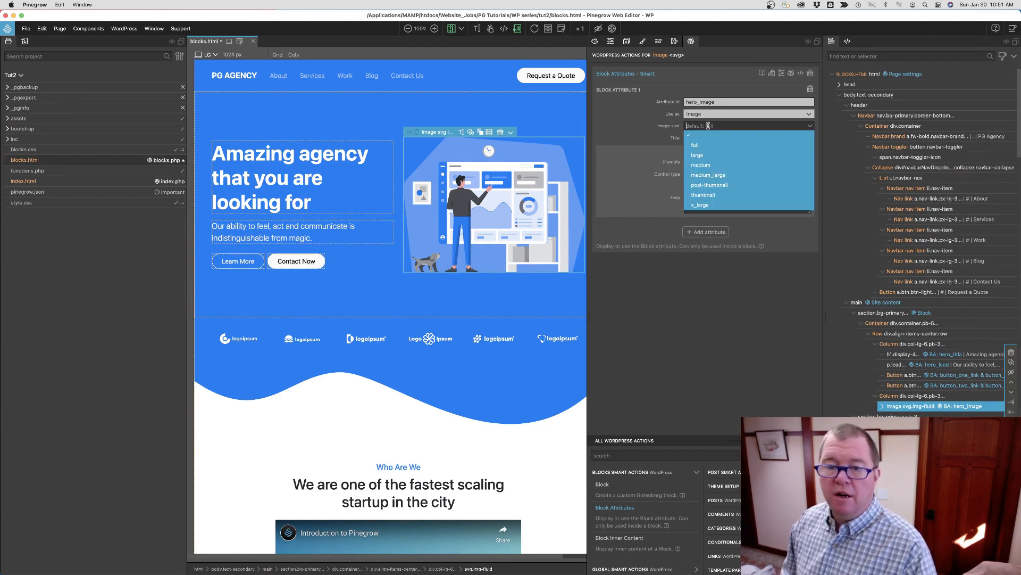
click(705, 205)
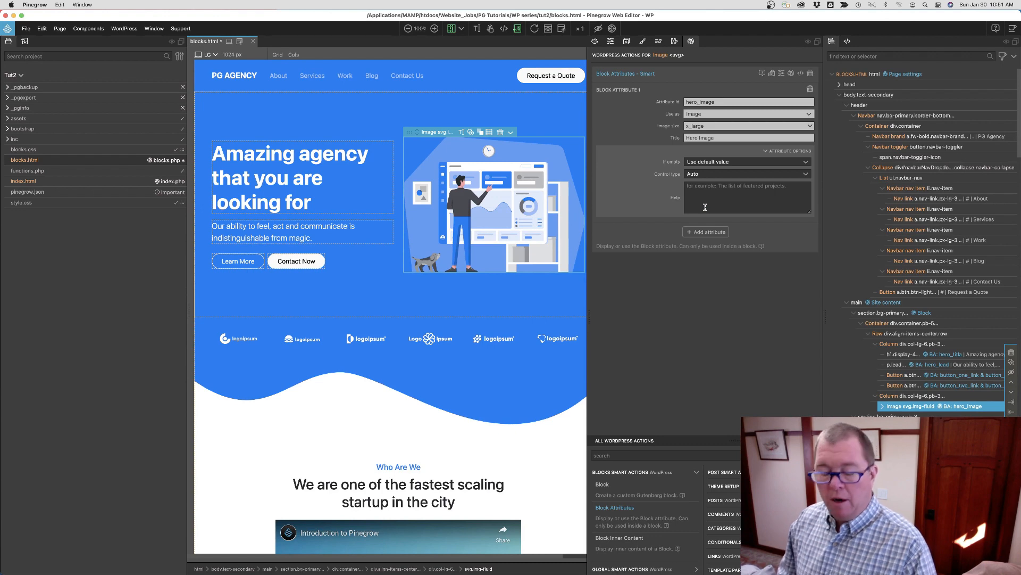
key(super+s)
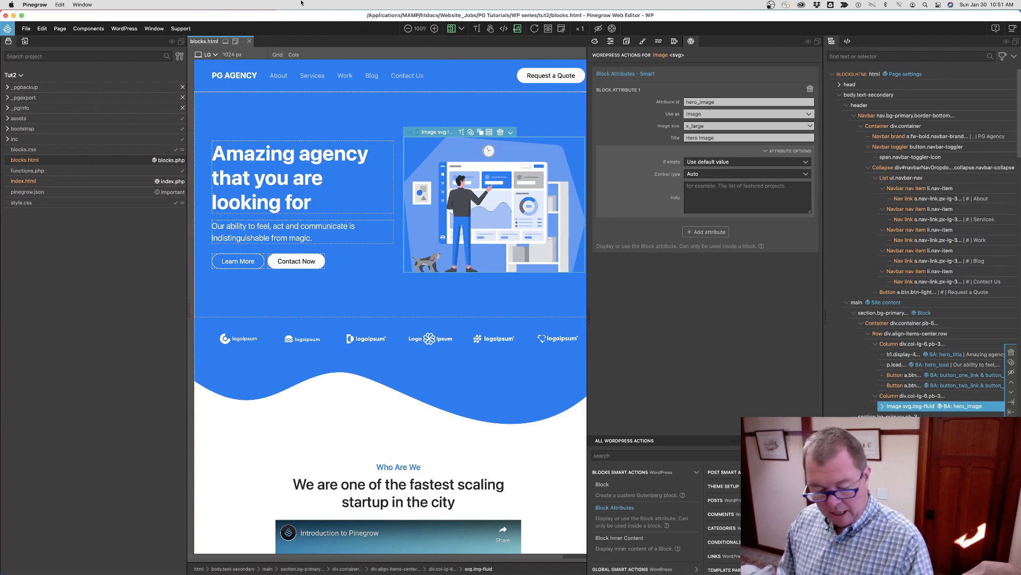
Step: Switch to Chrome, reload the First Post editor and attempt block recovery on the Top Hero block
key(ctrl+Up)
click(441, 31)
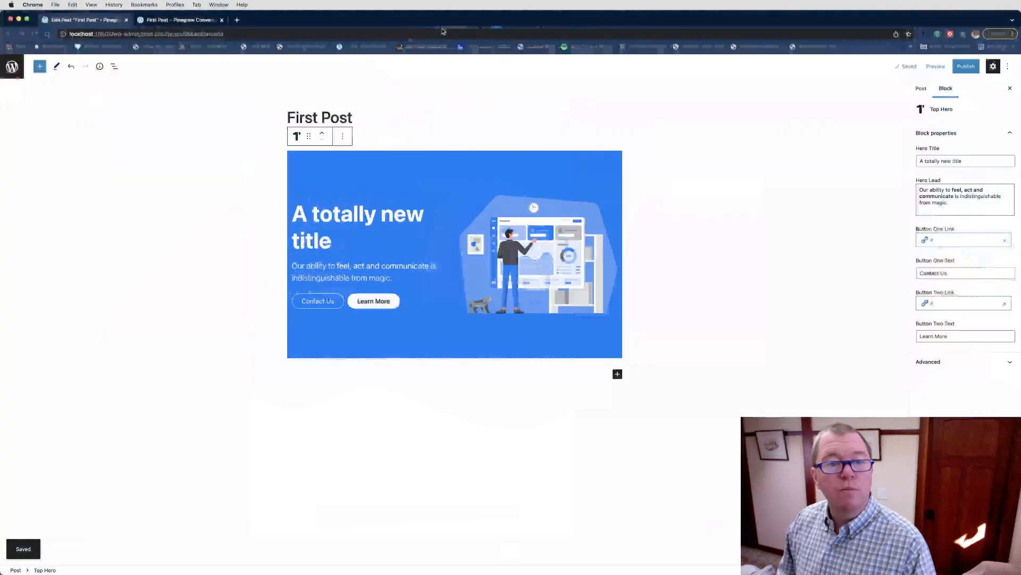
click(34, 34)
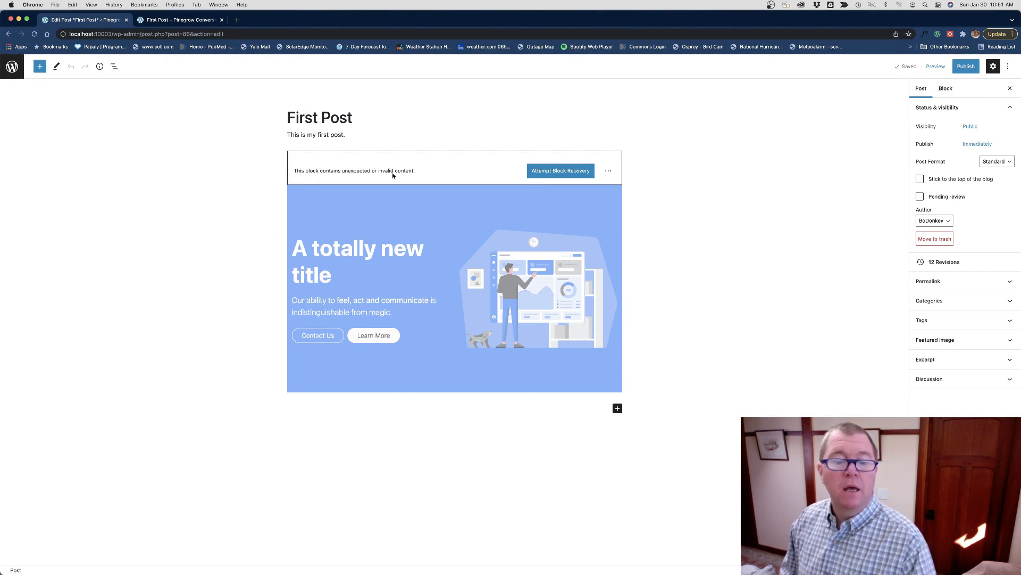
click(543, 174)
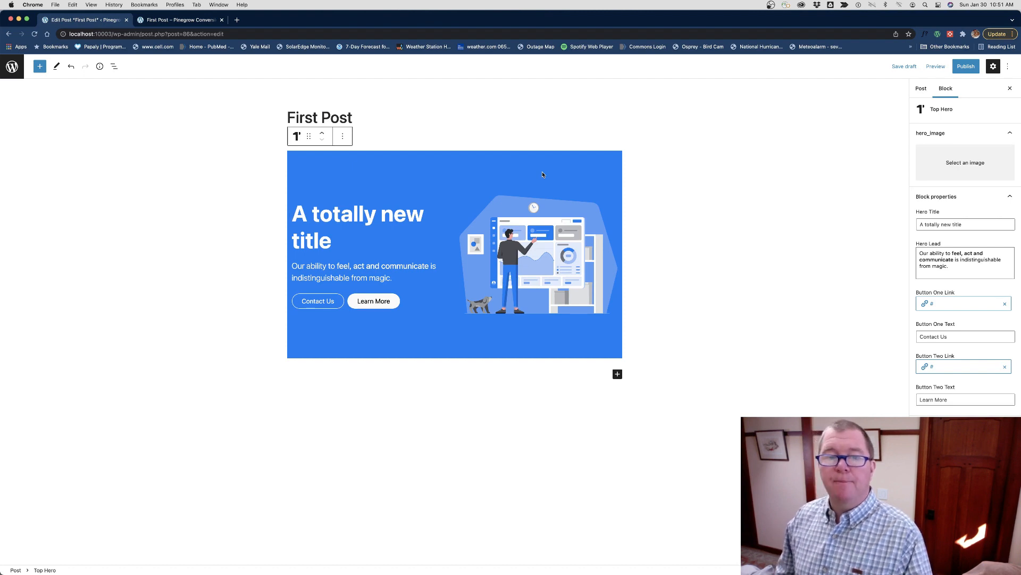
Step: Use the pine photo from the media library as the Top Hero block's image and set its size to thumbnail (150x150)
click(954, 168)
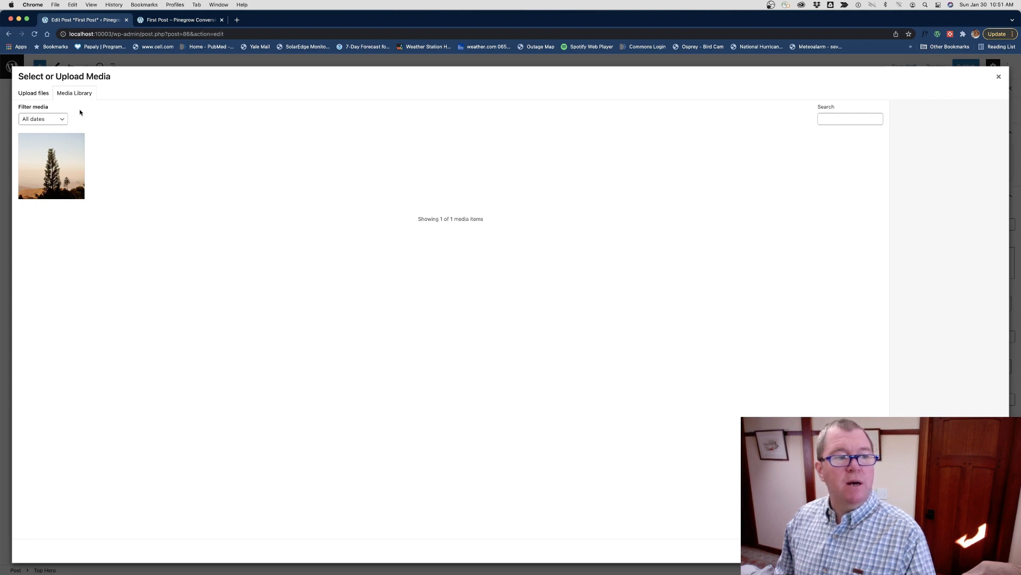
click(54, 173)
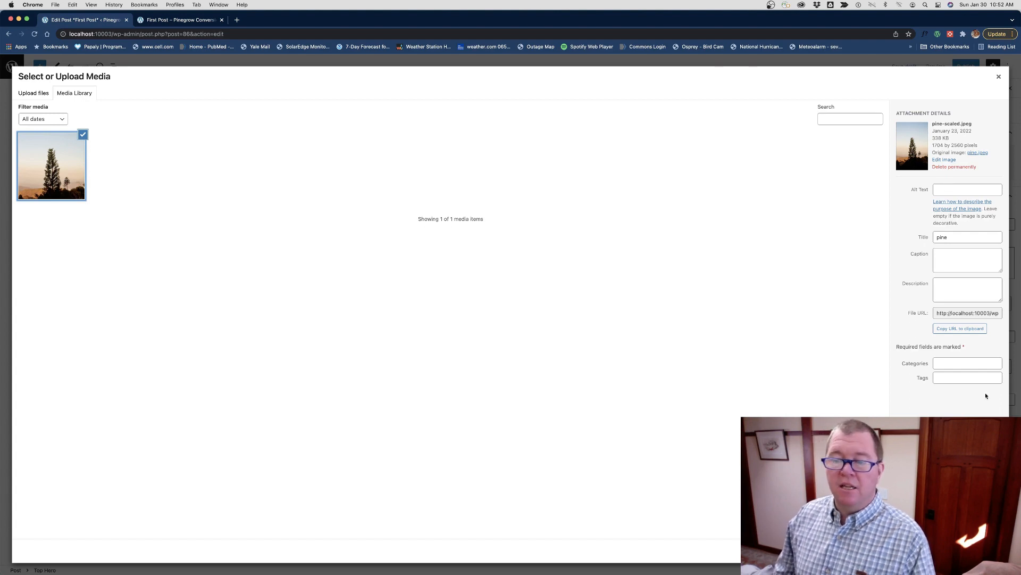
click(990, 550)
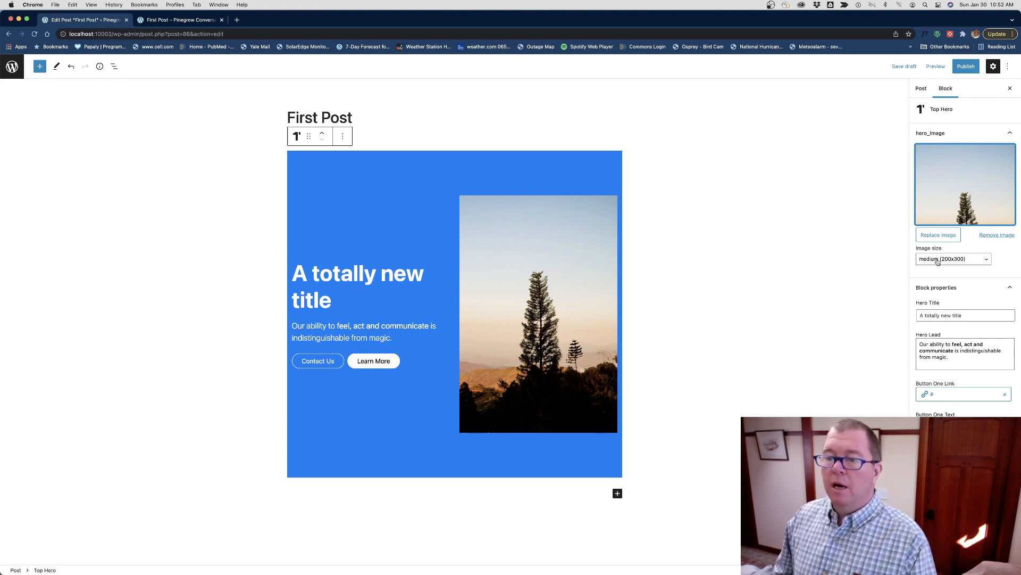
click(935, 264)
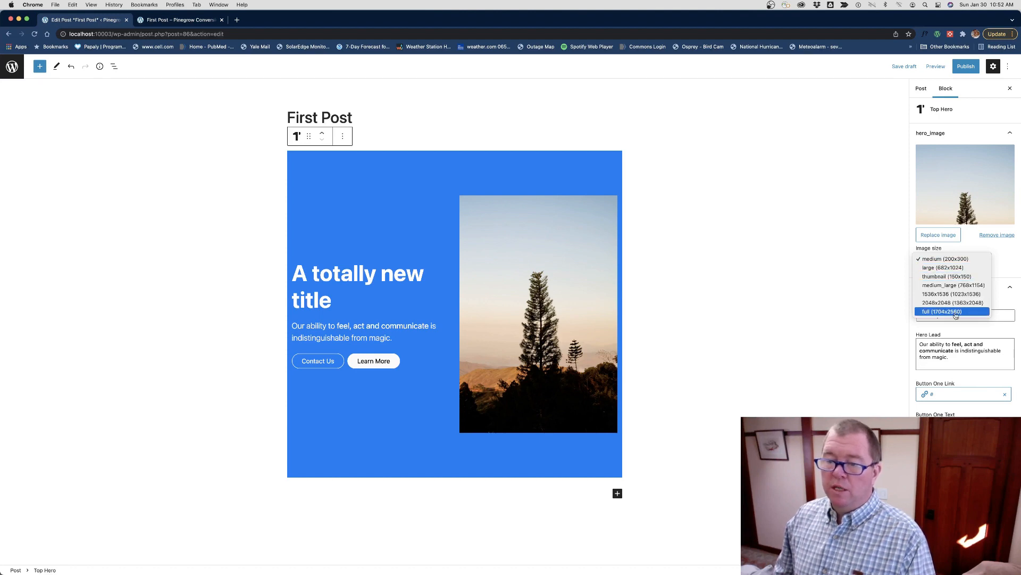
click(950, 276)
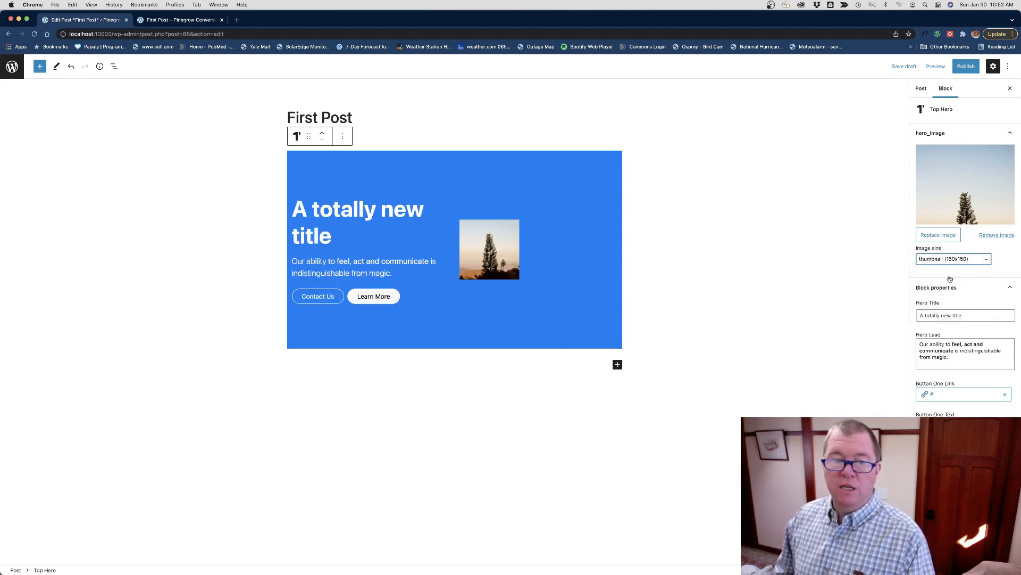
Step: Set the Top Hero block's image size to medium_large (768x1154) and save the draft
click(945, 264)
click(945, 268)
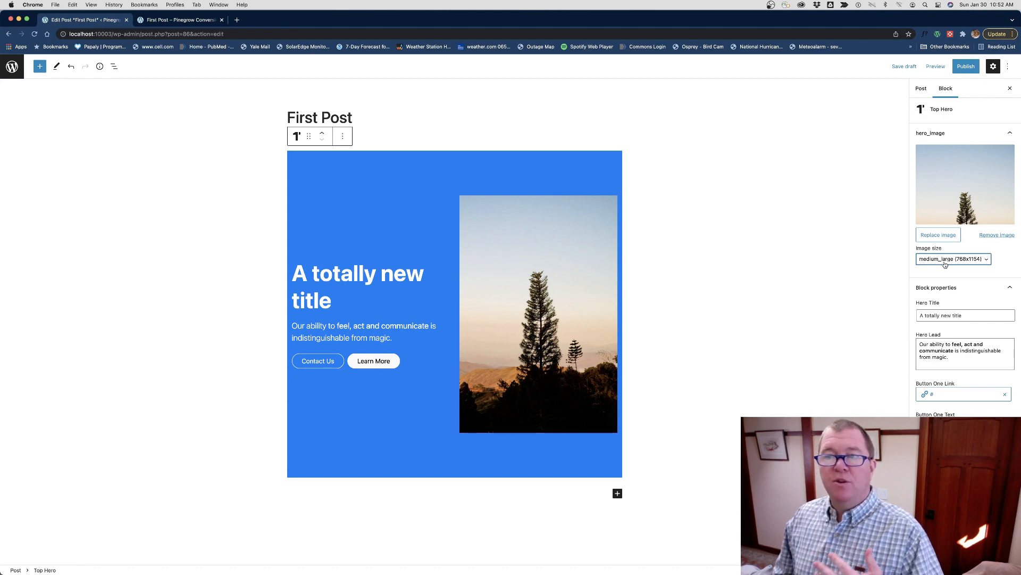
click(904, 66)
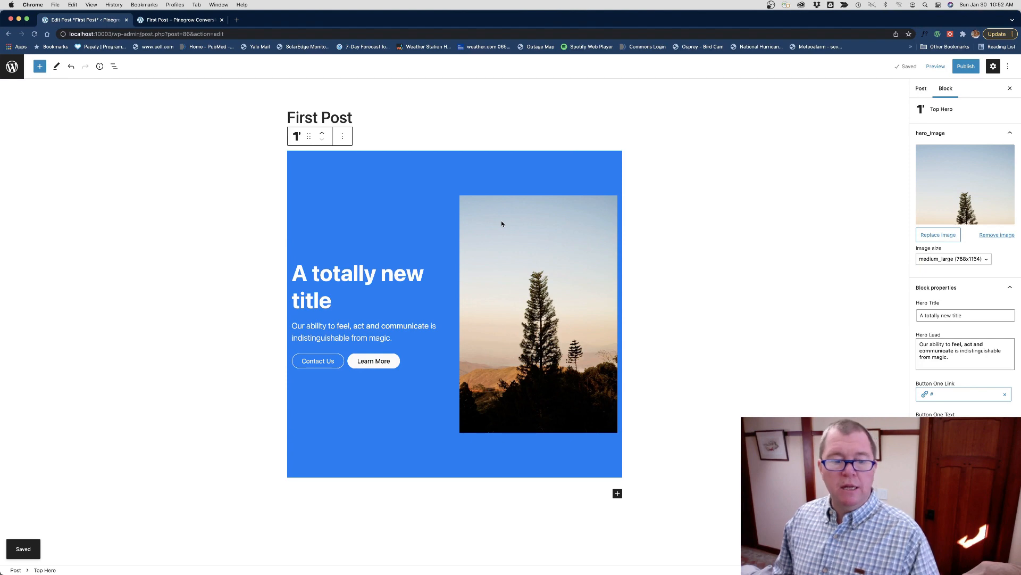
Step: Preview the First Post draft in a new browser tab
click(935, 66)
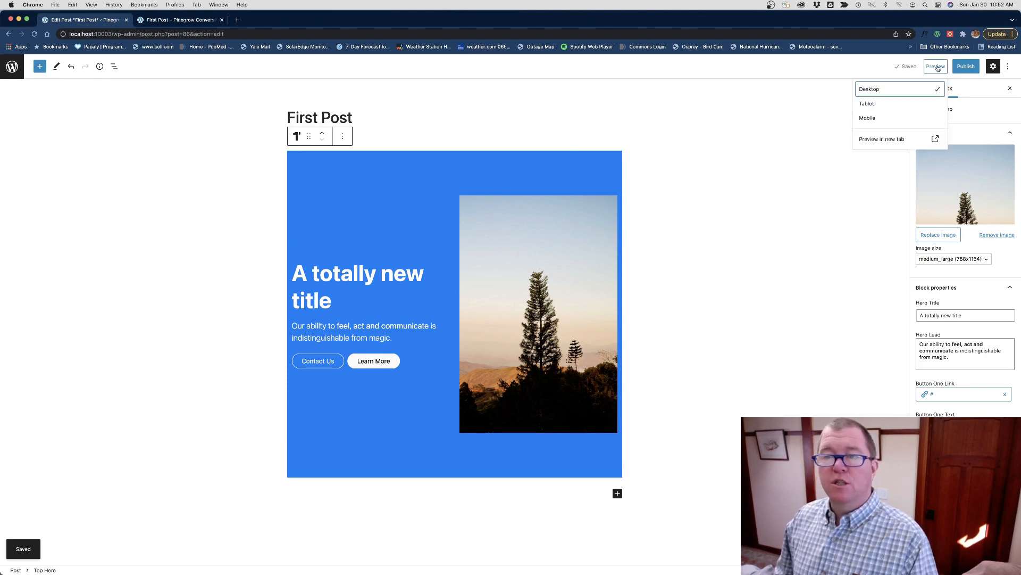
click(898, 142)
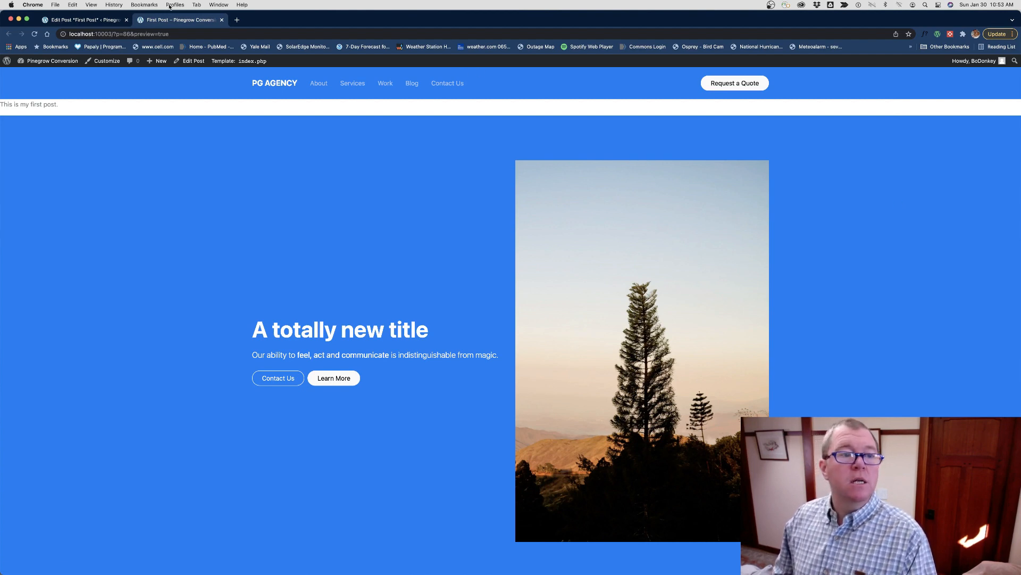
key(ctrl+Up)
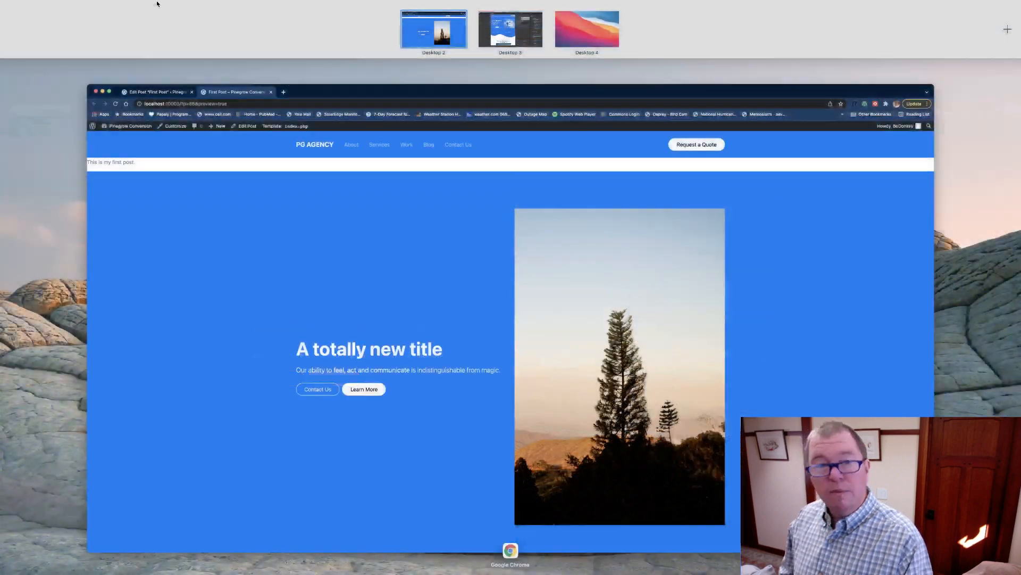
click(420, 33)
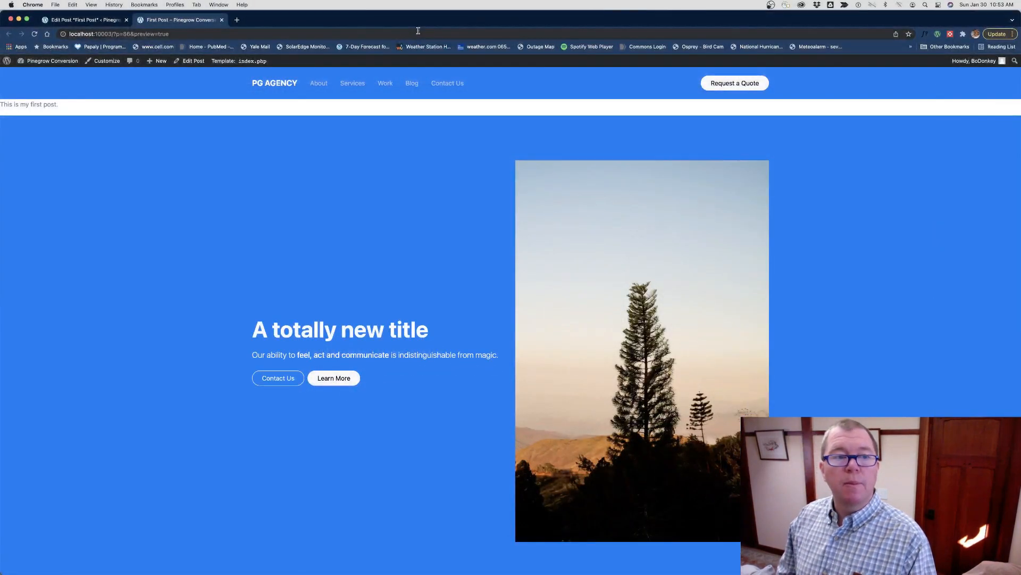
Step: Switch to Pinegrow and add a block attribute with the id hero_background to the Top Hero section element
key(ctrl+Up)
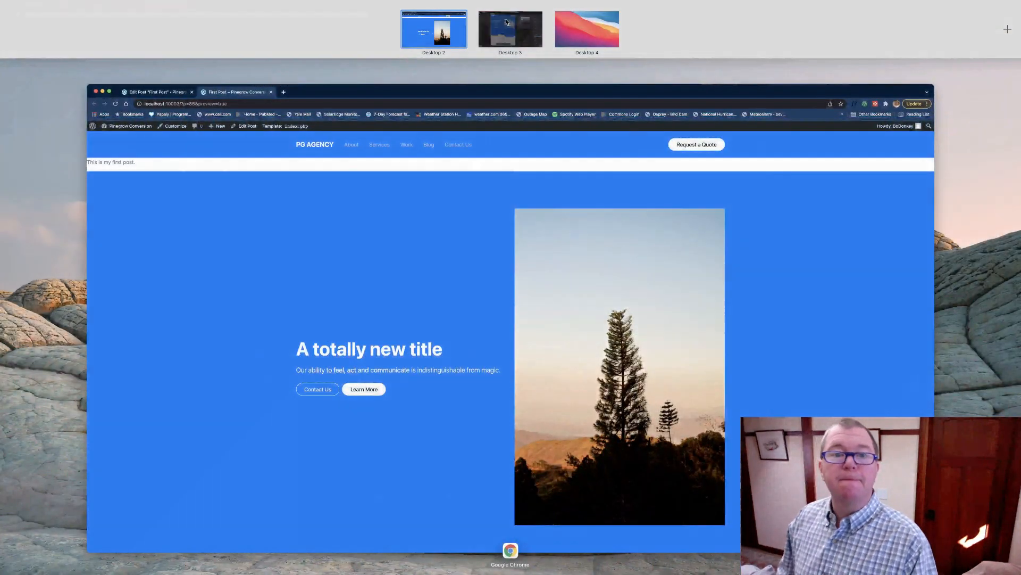
click(507, 22)
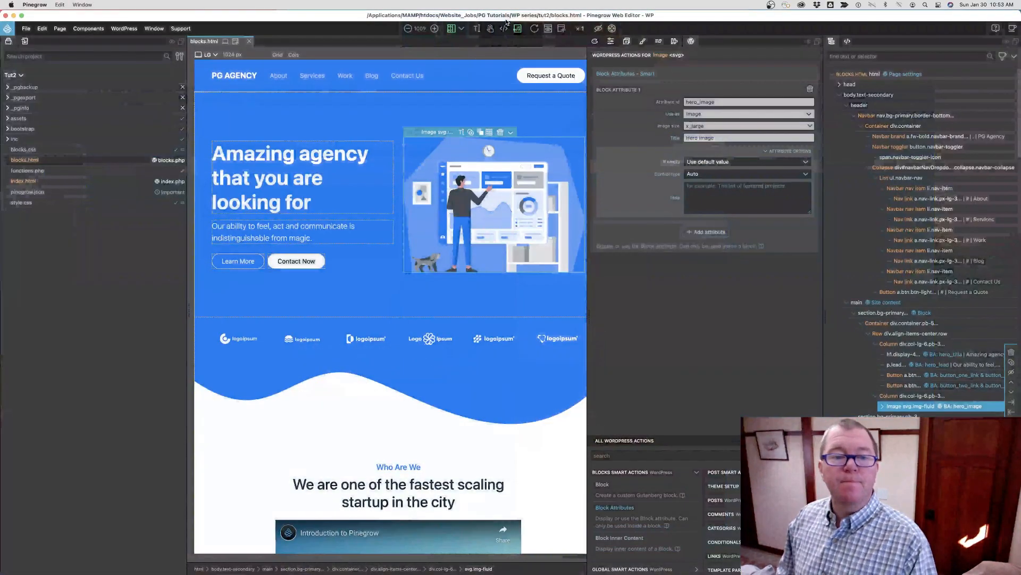
click(415, 103)
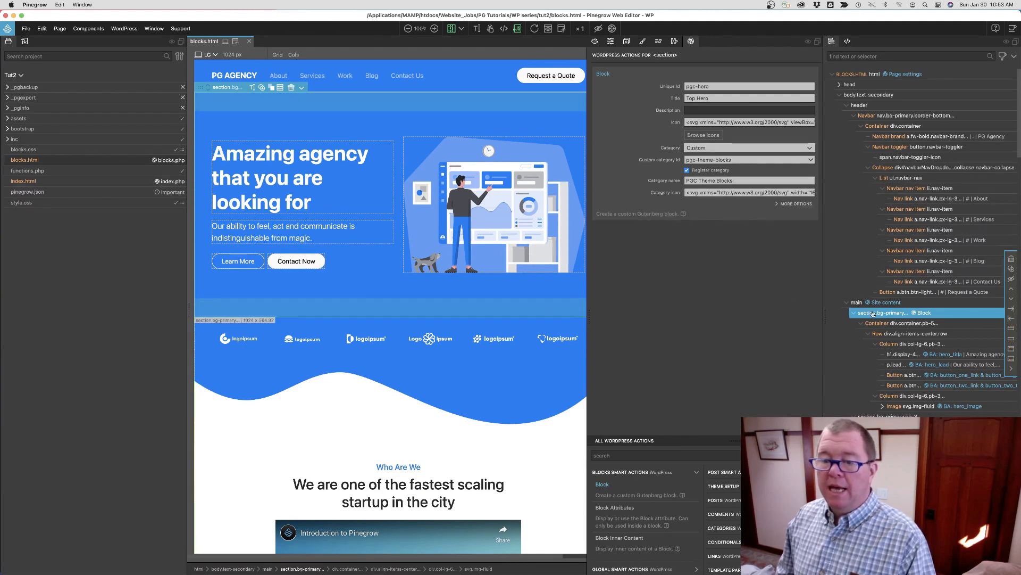
click(609, 510)
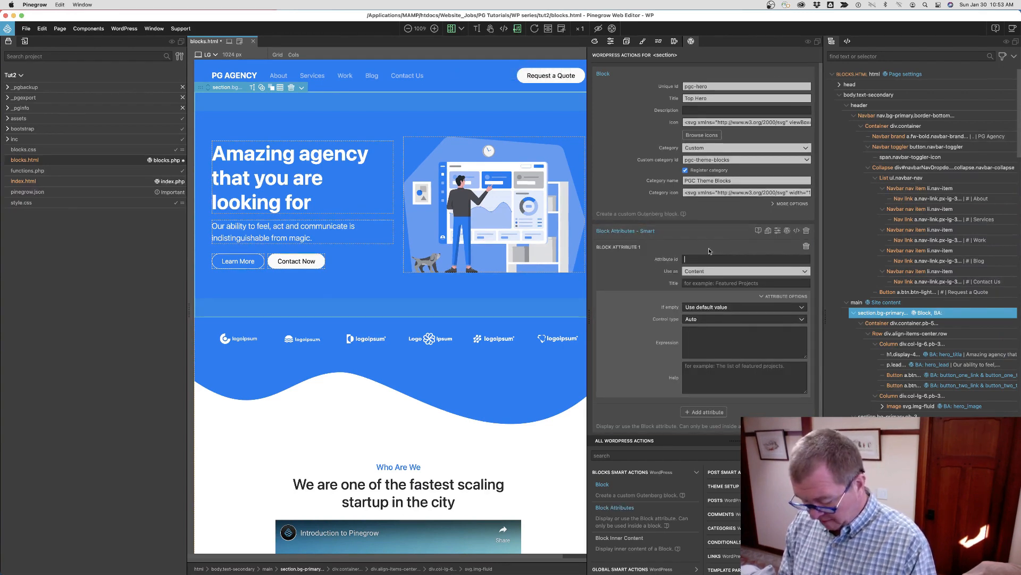
text(hero_bac)
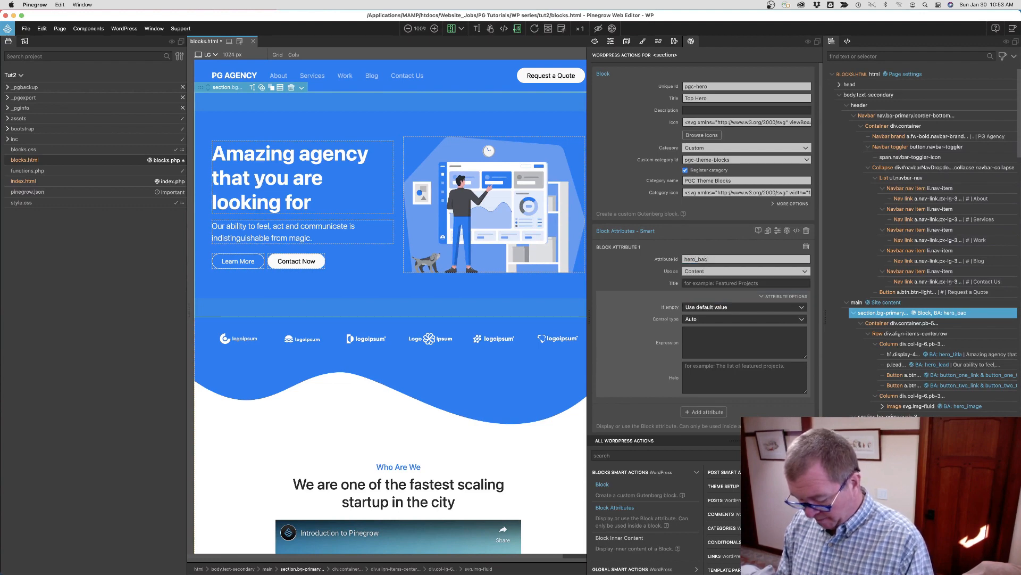
text(kground)
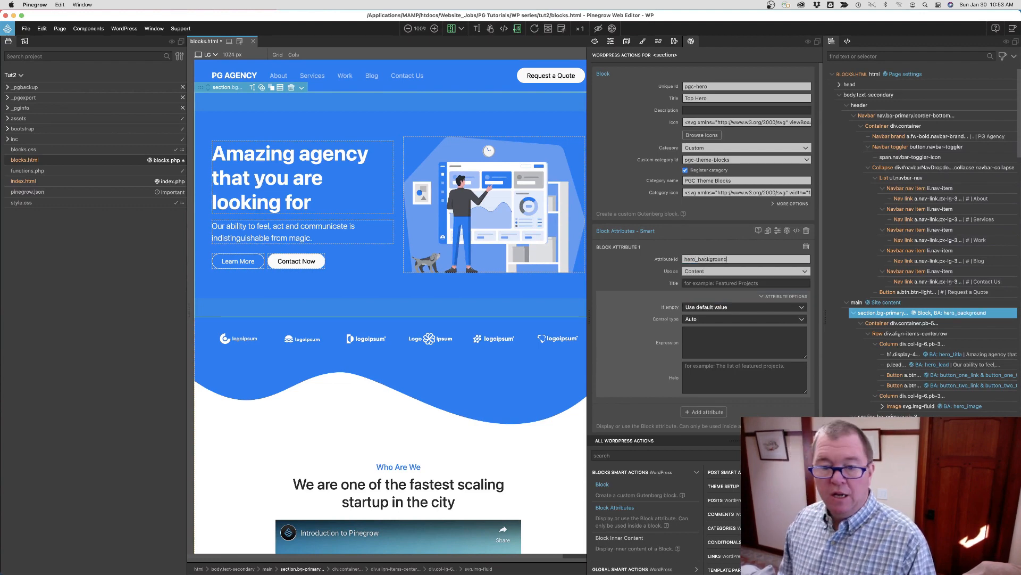
Step: Use the hero_background attribute as a class replacing bg-primary, and title it Hero Background Color
click(705, 273)
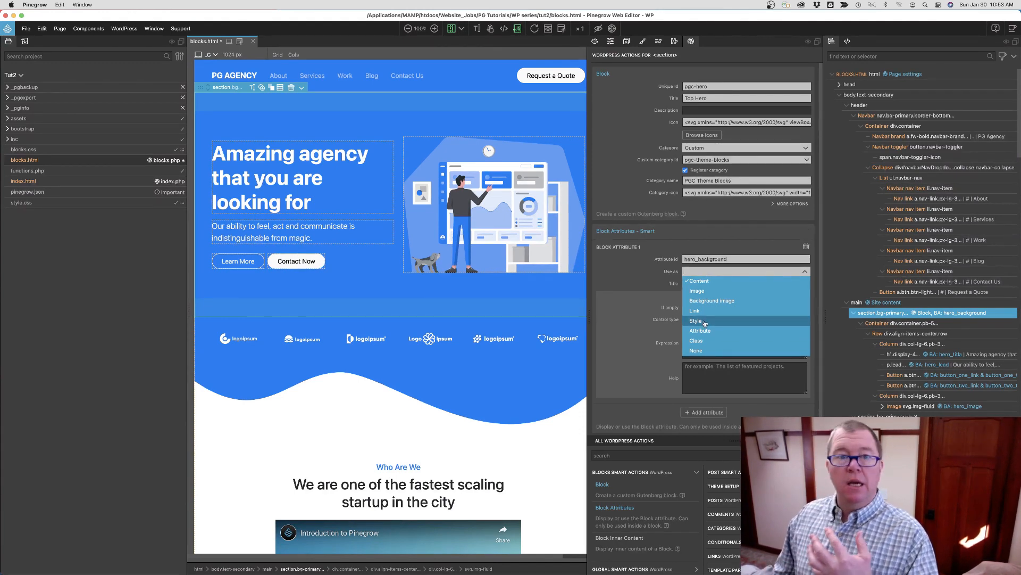
click(708, 340)
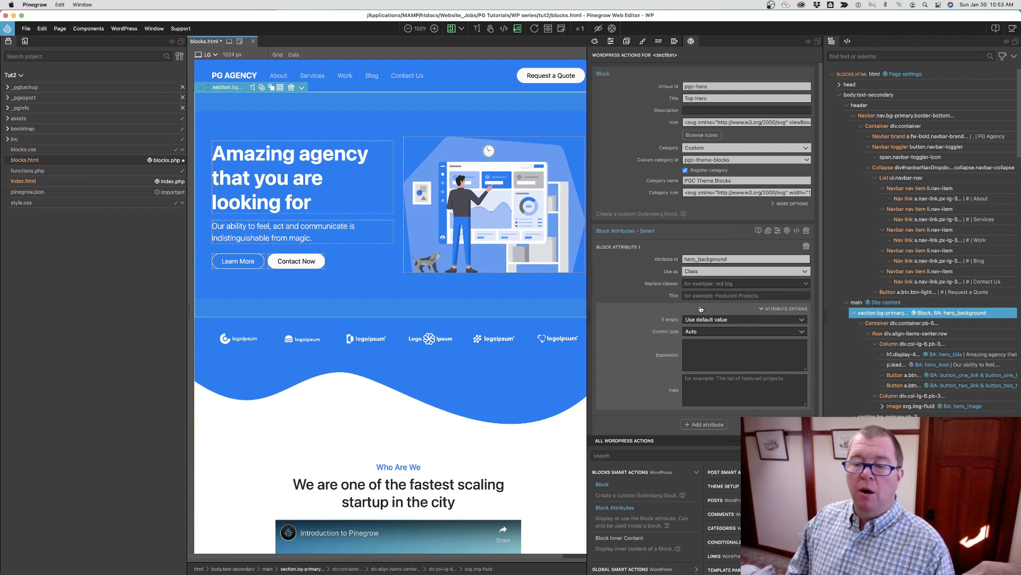
click(699, 283)
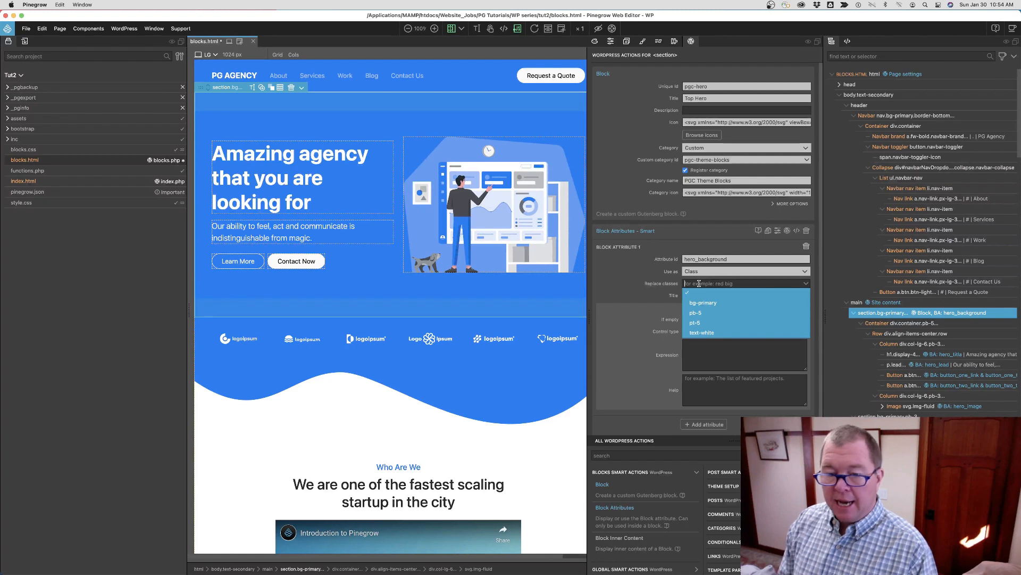
click(703, 303)
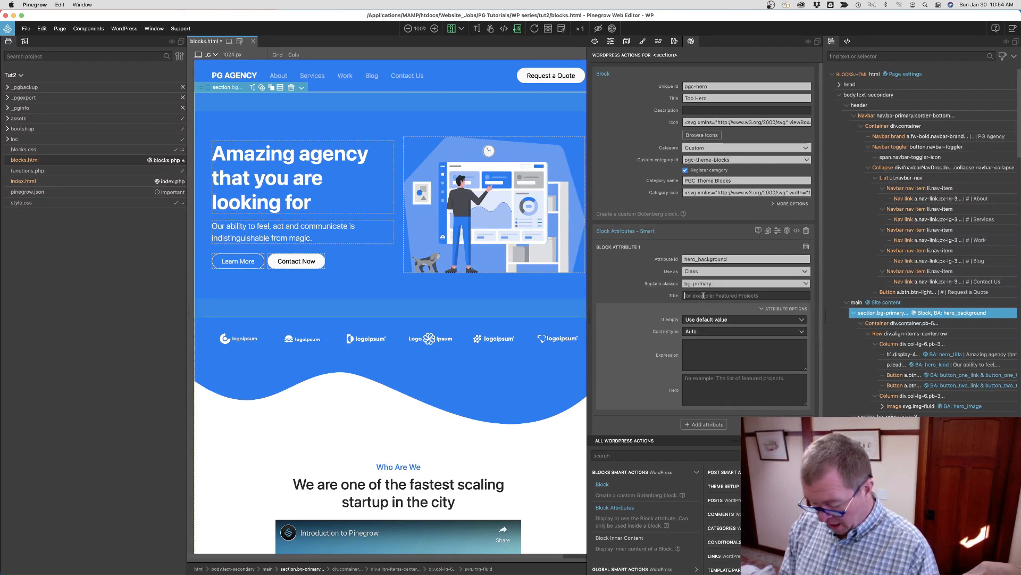
click(702, 295)
text(Hero B)
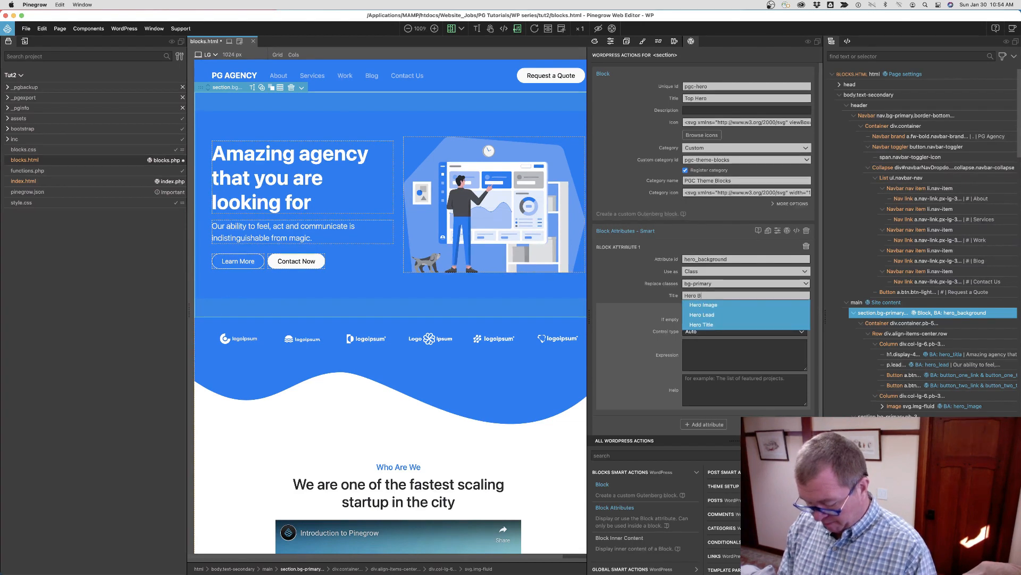
text(ackground Color)
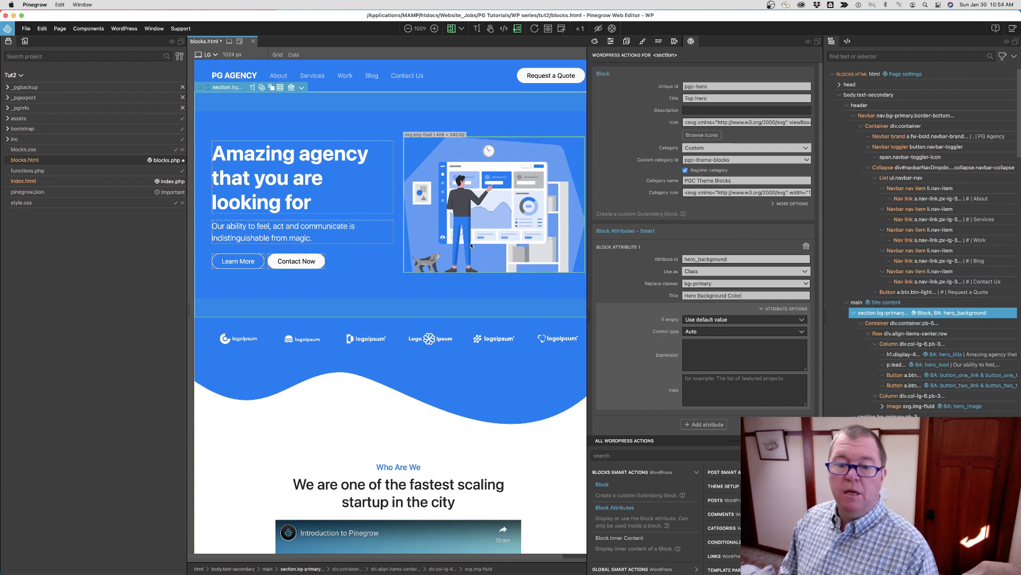
Step: Set the hero_background attribute's control type to Input and save blocks.html
click(723, 332)
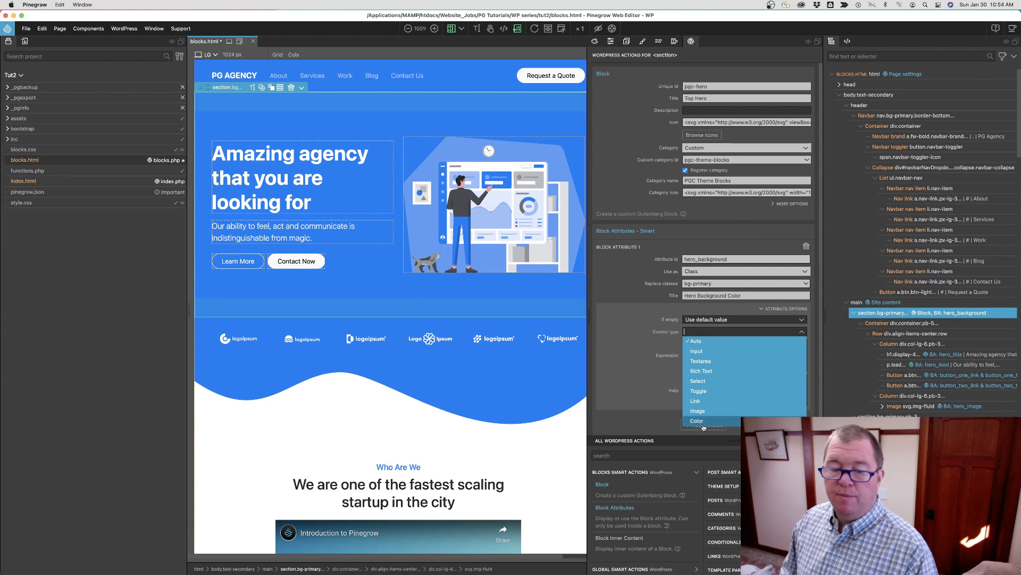
click(706, 353)
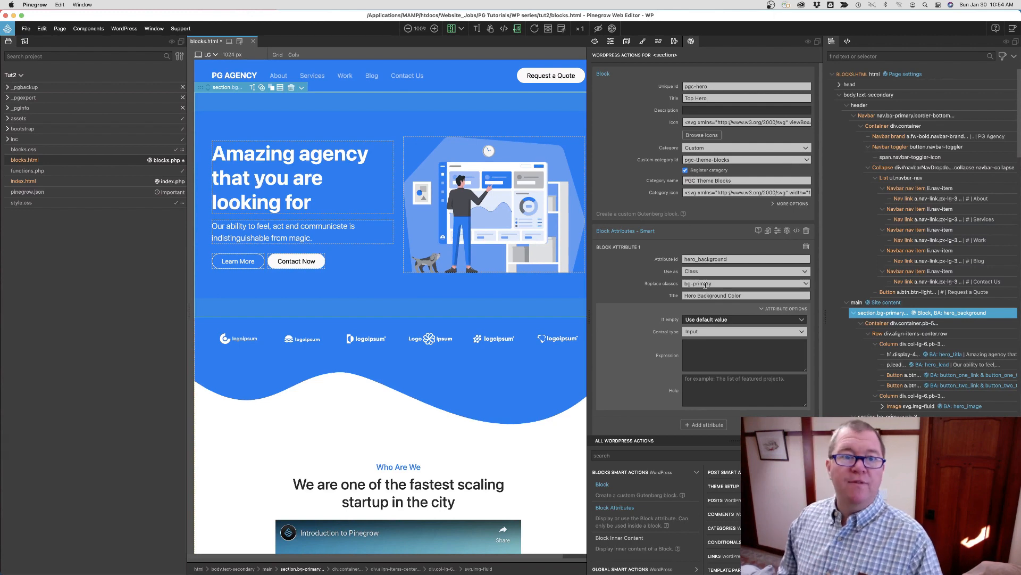
key(super+s)
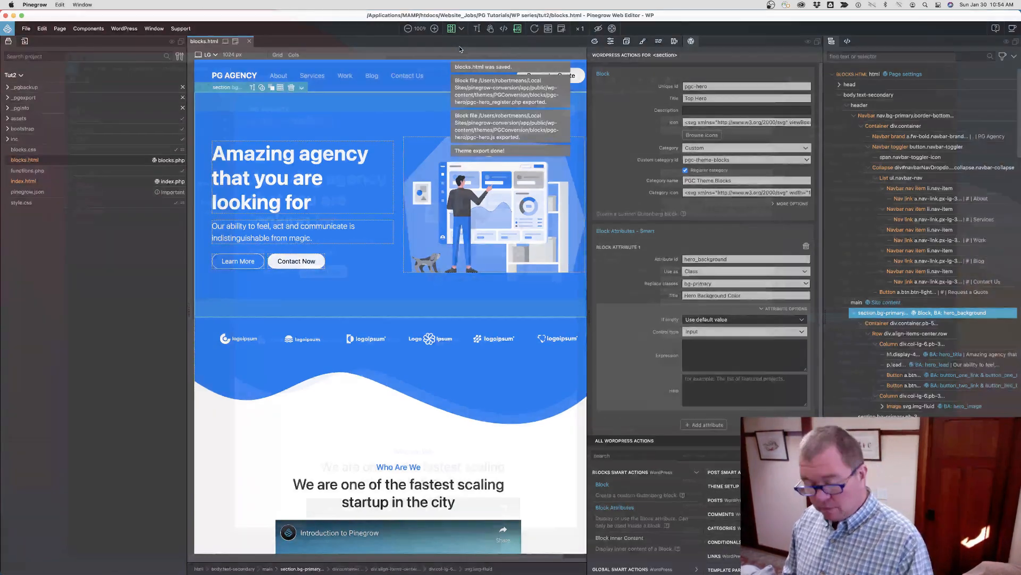
Step: Switch to Chrome, close the post preview tab and reload the First Post editor
key(ctrl+Up)
click(441, 39)
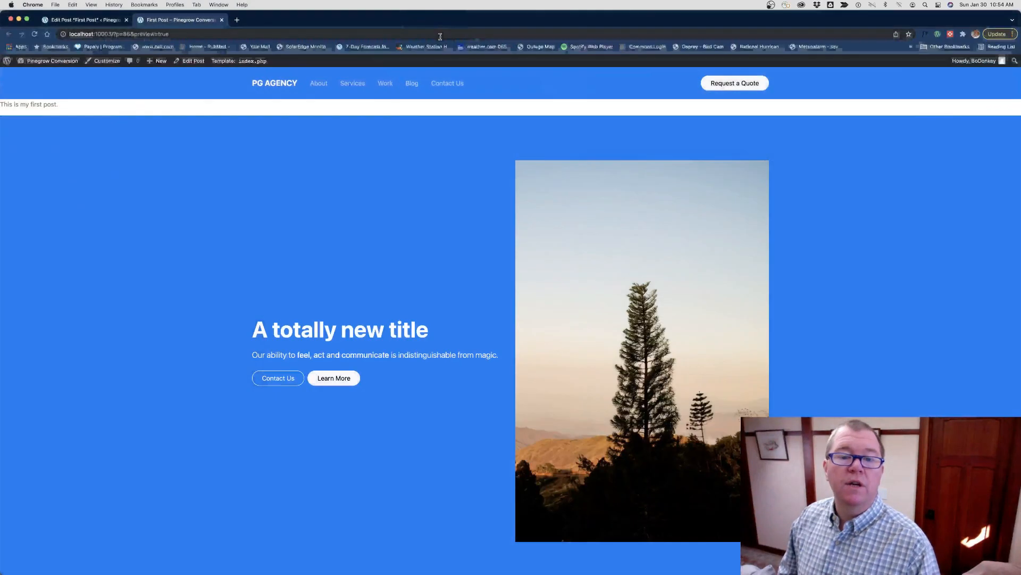
click(222, 20)
click(407, 197)
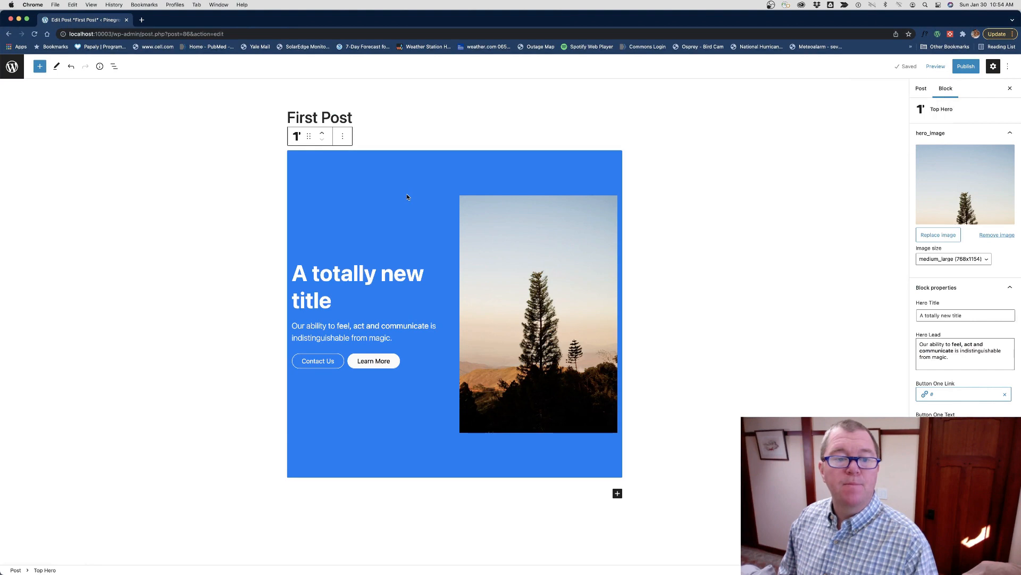
click(35, 35)
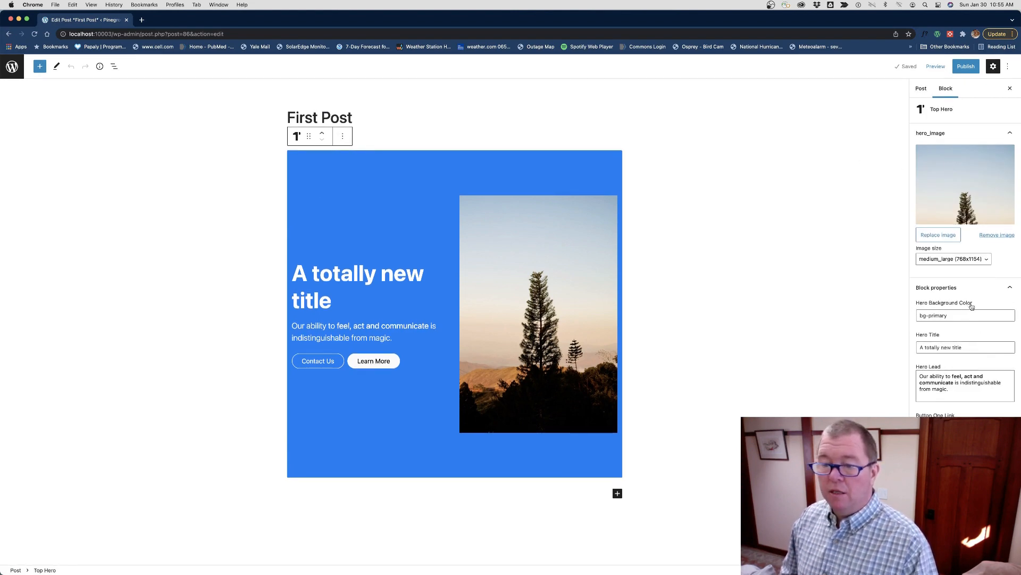
Step: Change the Top Hero block's Hero Background Color to bg-secondary, then deselect and reselect the block
drag(949, 315, 929, 318)
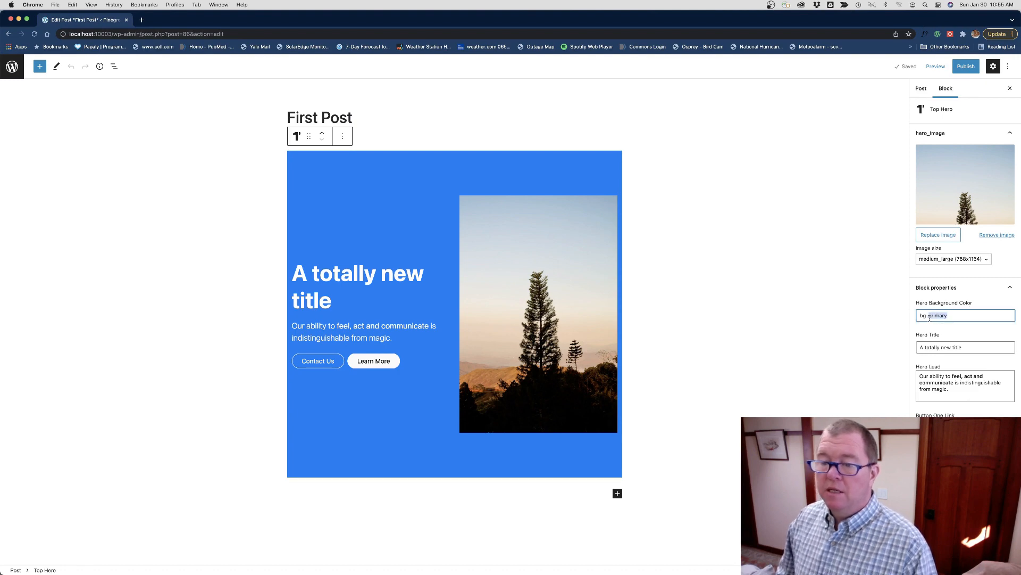
text(seco)
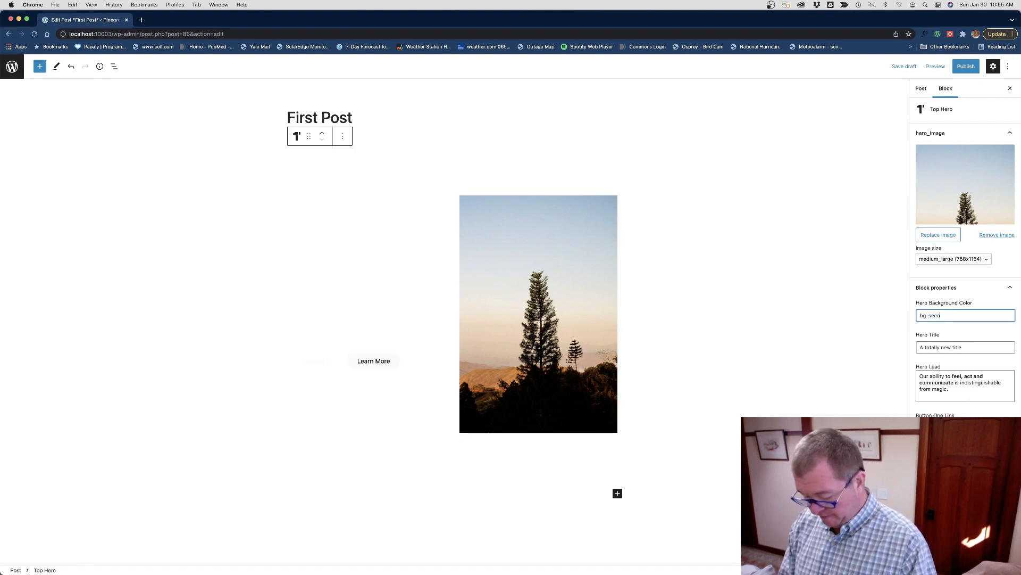
text(ndary)
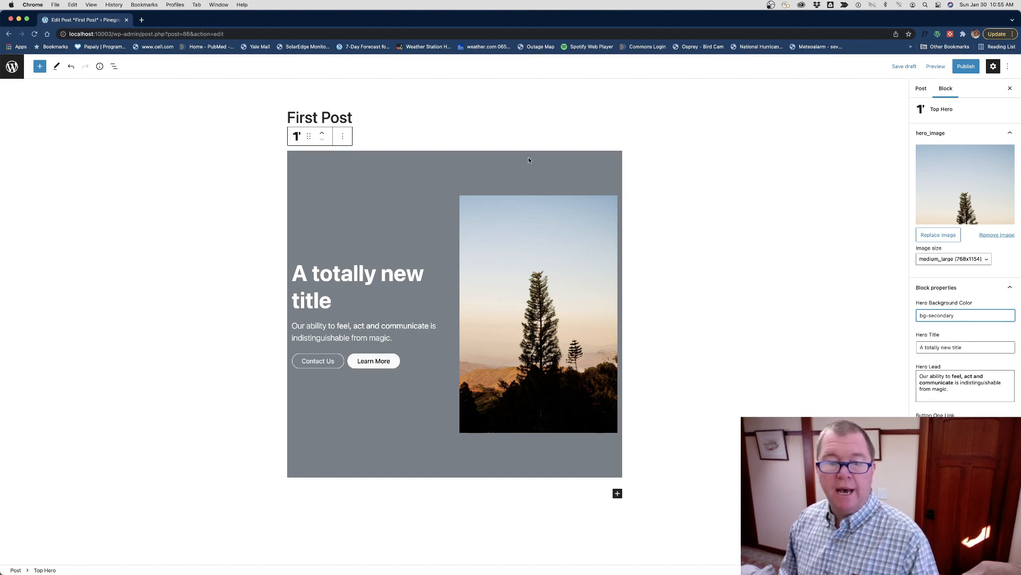
click(873, 242)
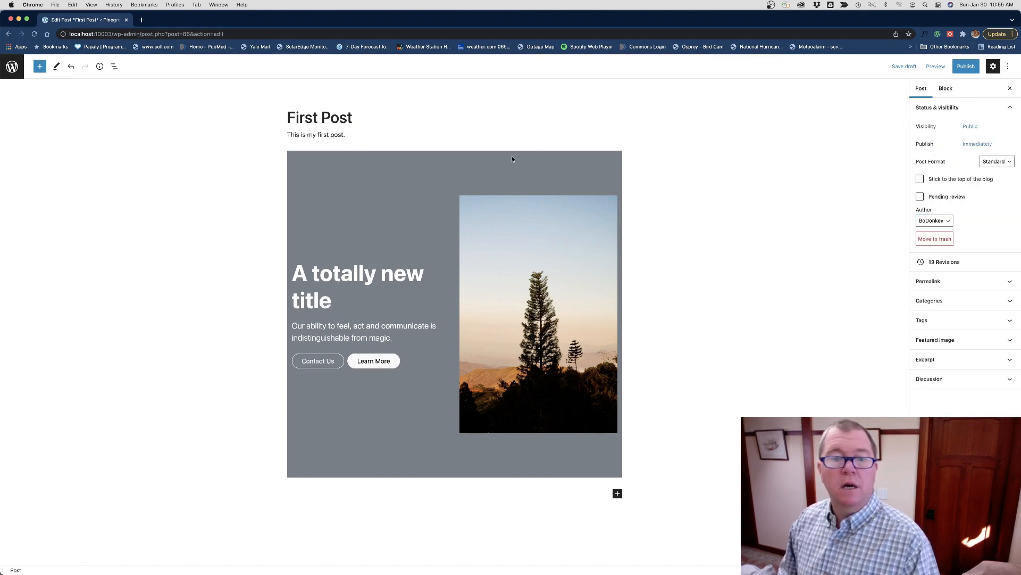
click(565, 168)
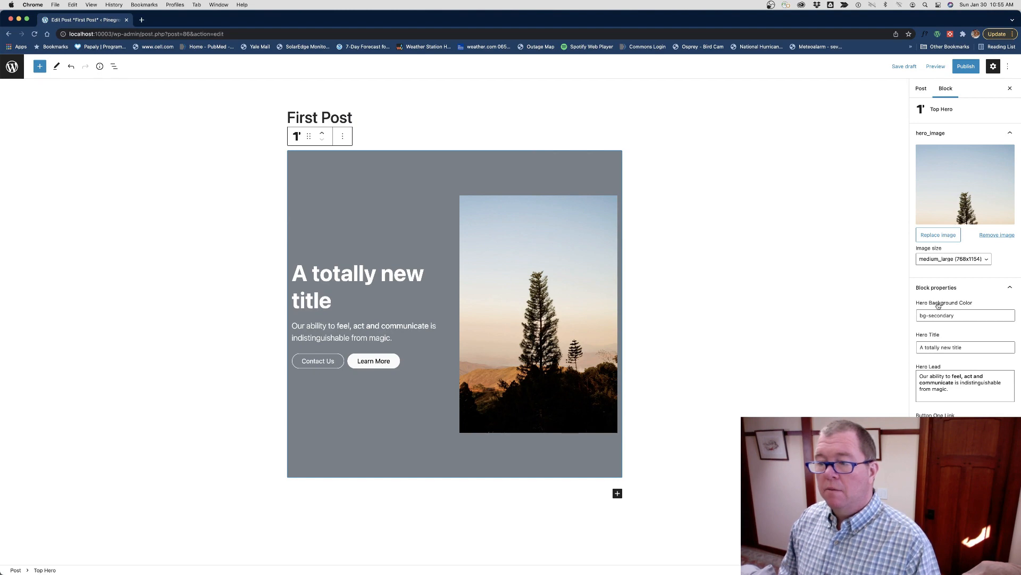